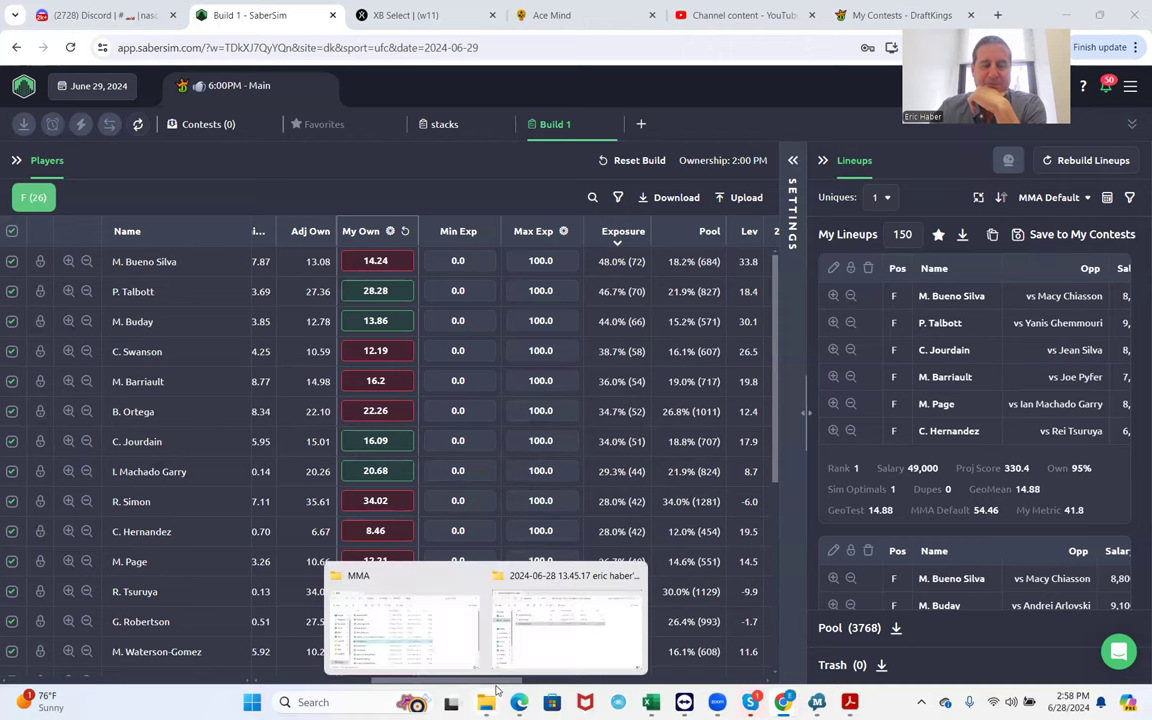
Sort the player table by pool exposure, highest first, and expand the build settings.
scroll(540, 685, "right", 2)
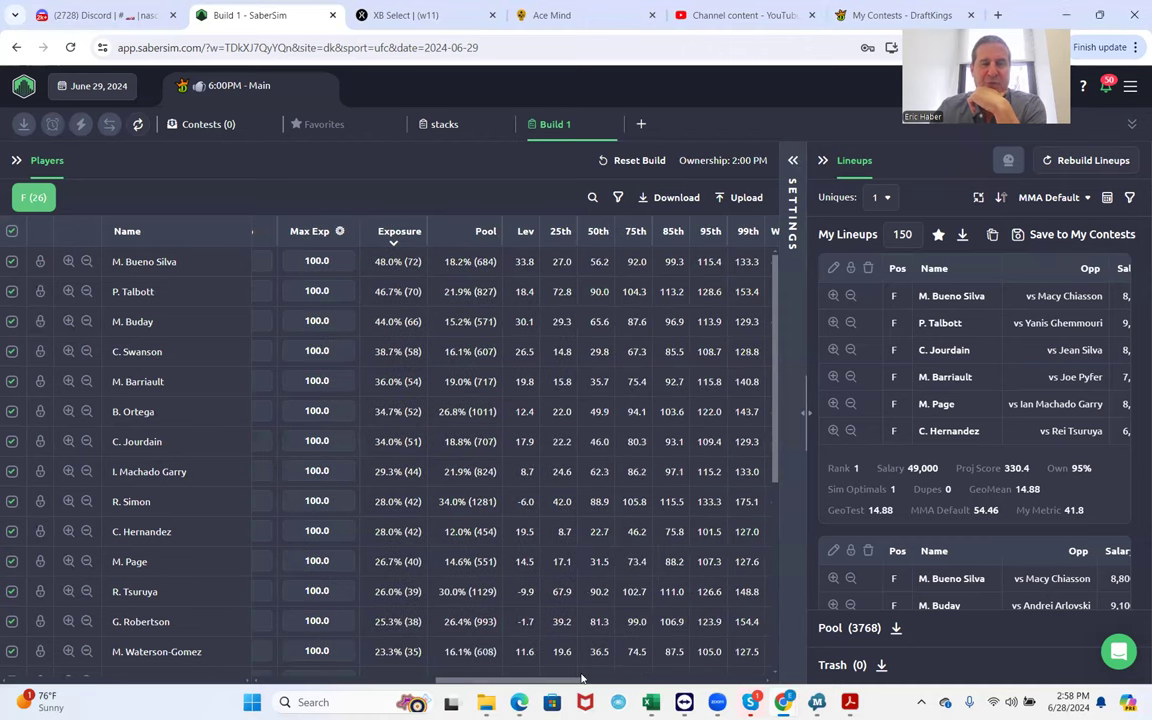
left_click(488, 231)
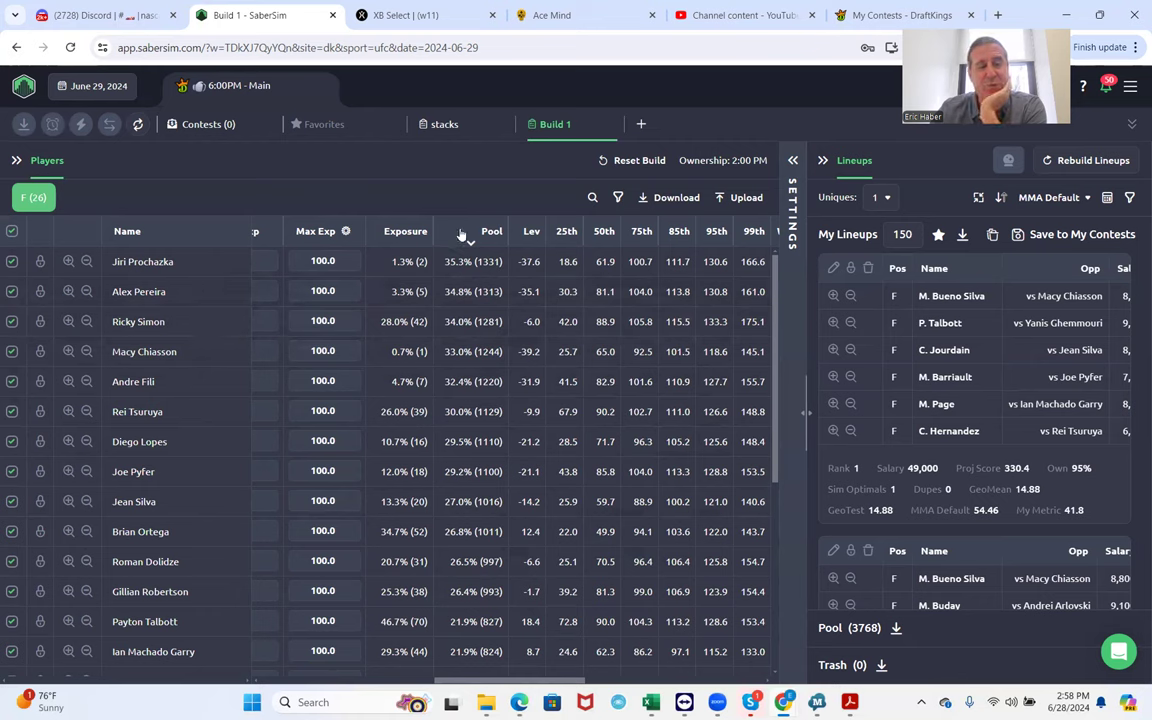
mouse_move(491, 241)
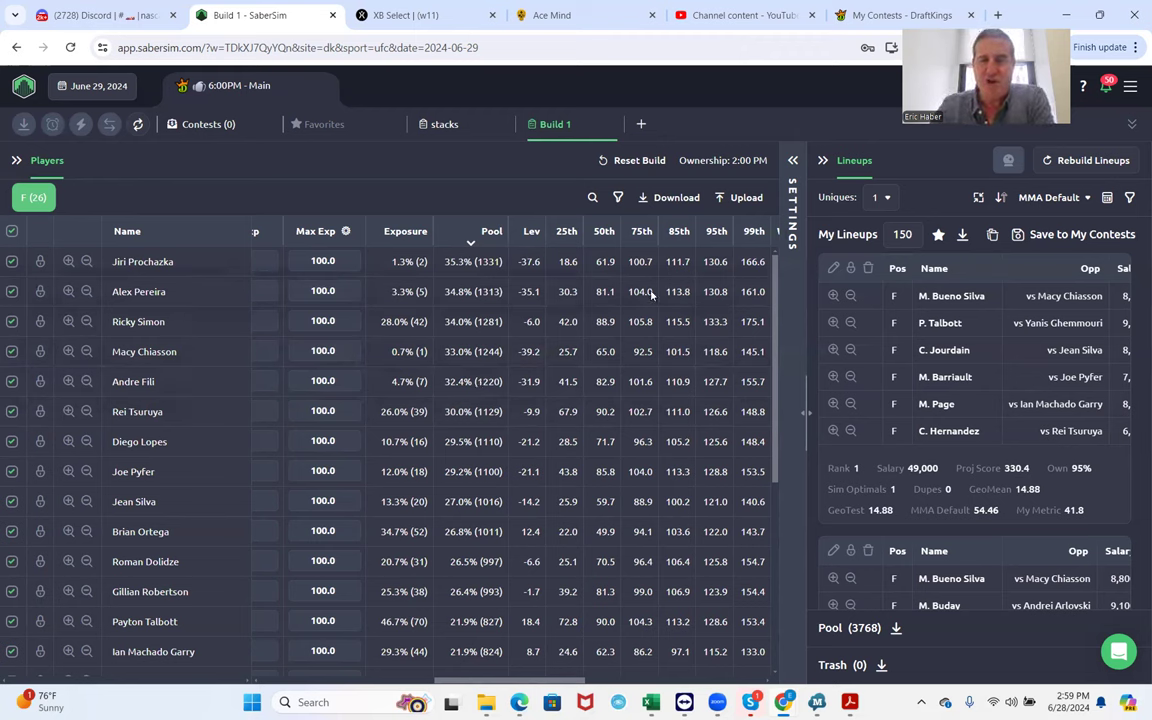
left_click(793, 162)
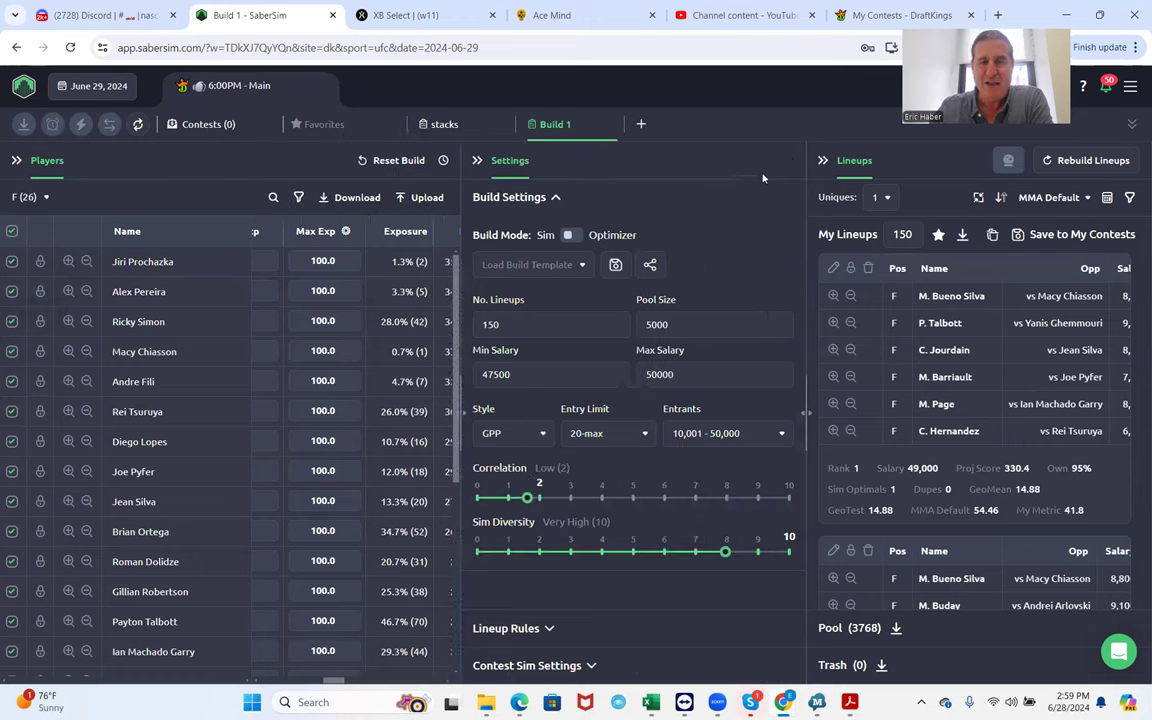
Start saving the 150 lineups to contests, download the DraftKings entries template and upload the DKEntries file.
left_click(1019, 236)
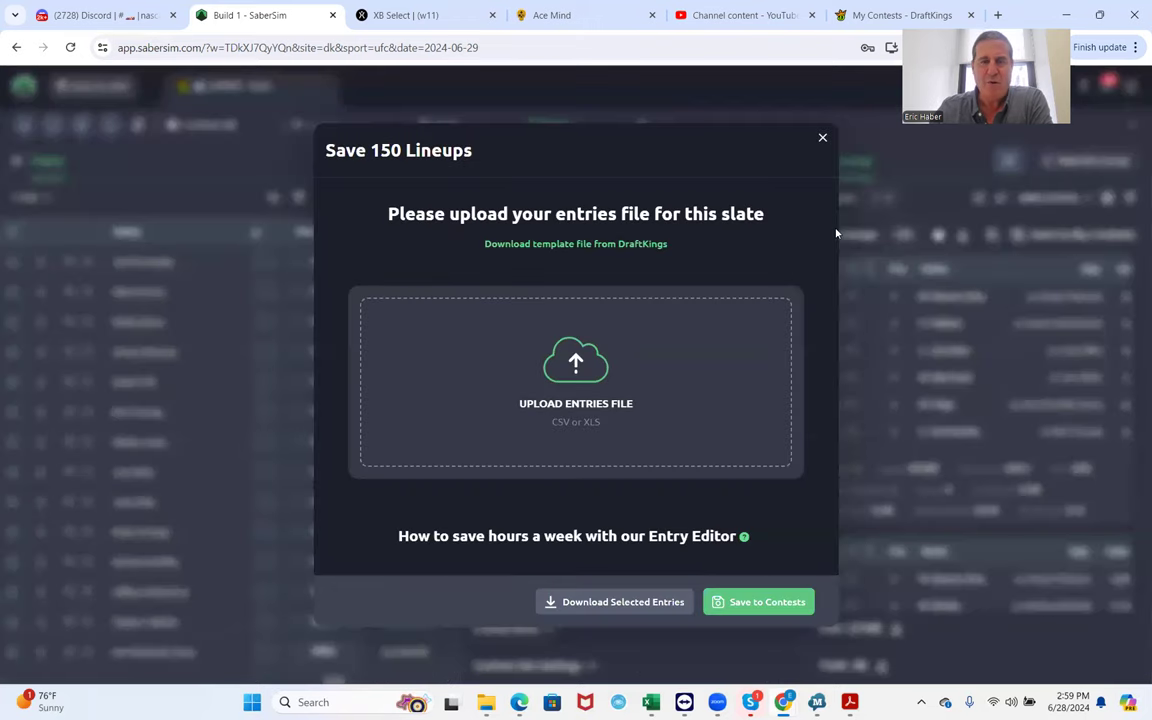
left_click(560, 245)
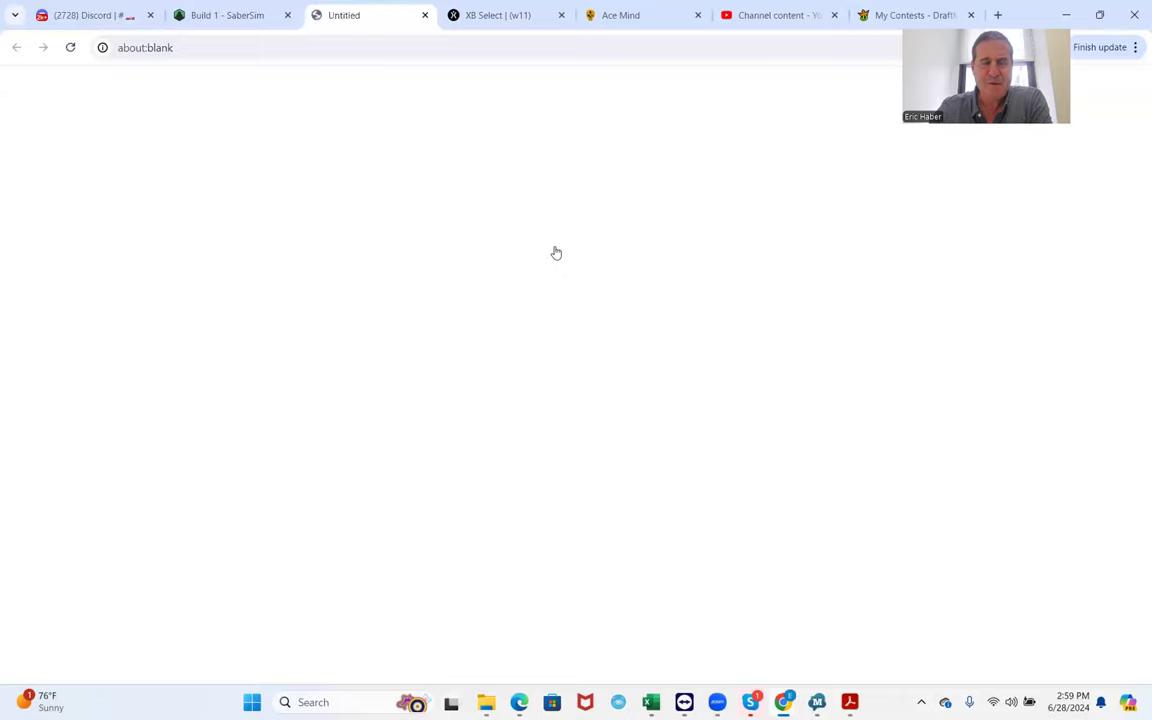
left_click(520, 316)
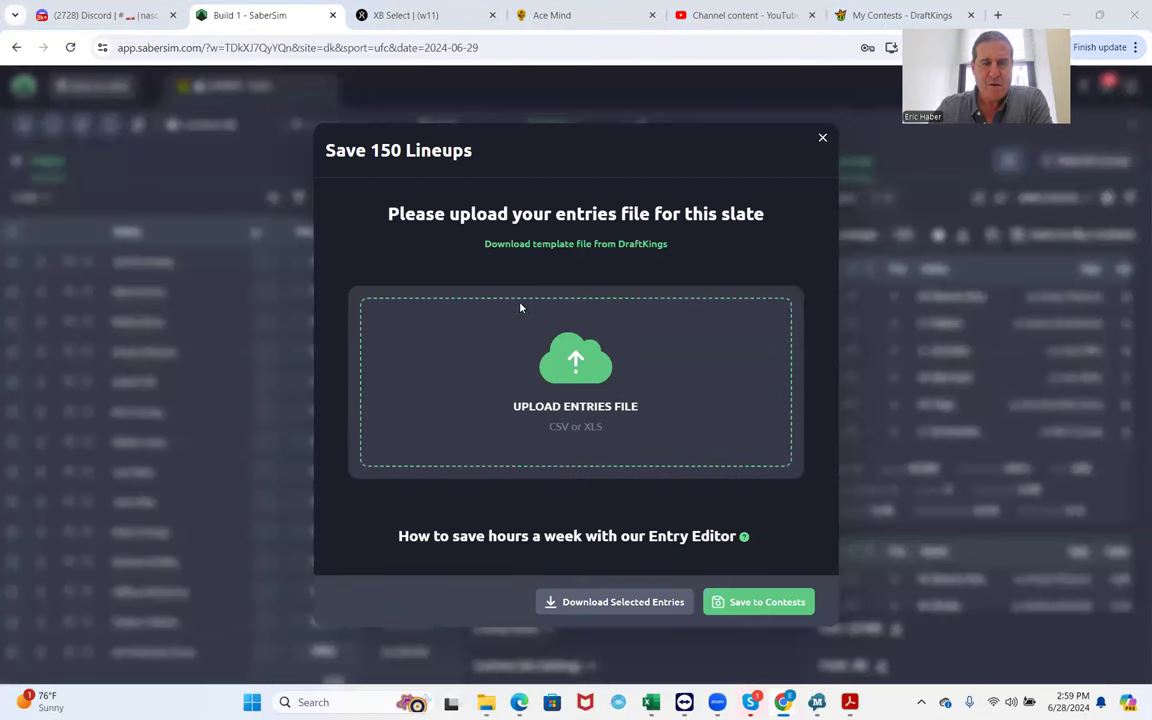
left_click(66, 222)
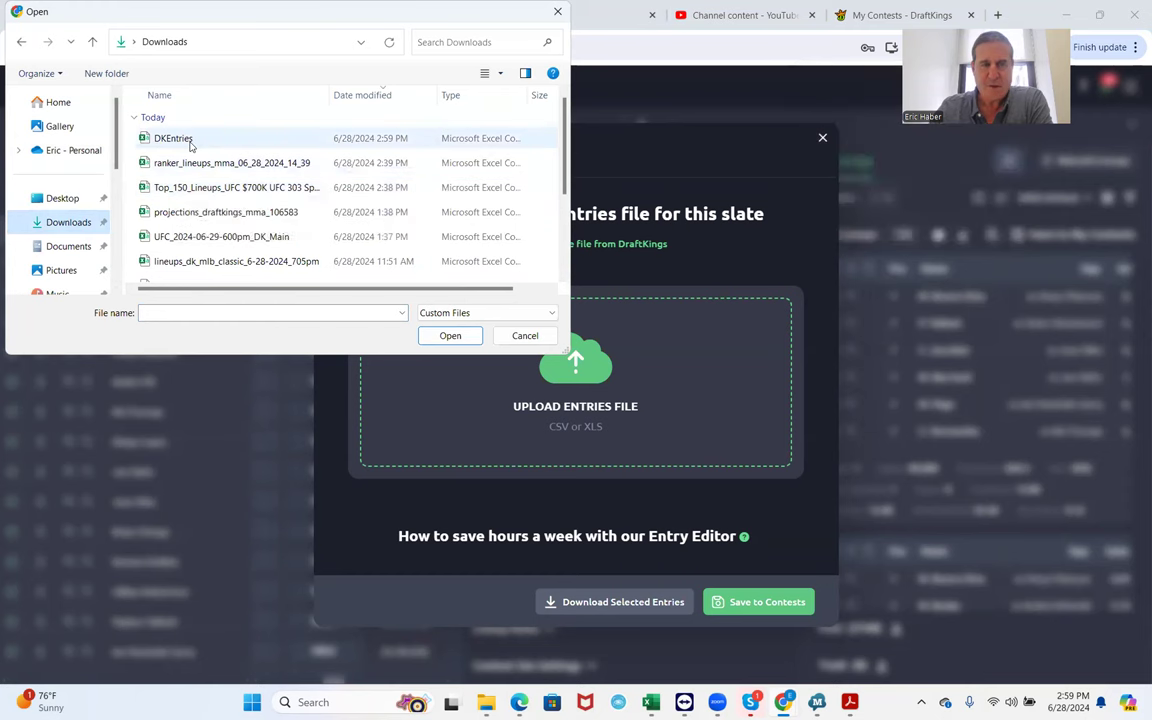
left_click(188, 142)
left_click(446, 336)
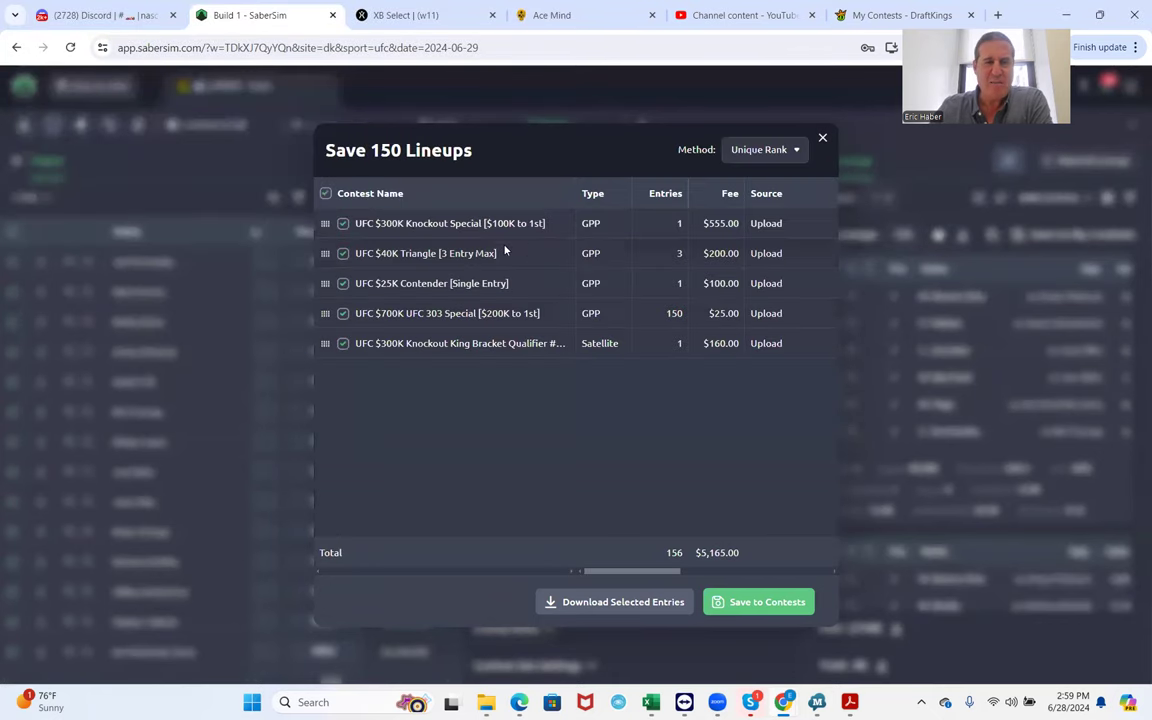
Add a contest sim for the UFC $700K UFC 303 Special using Build 1 as the field lineups.
right_click(433, 318)
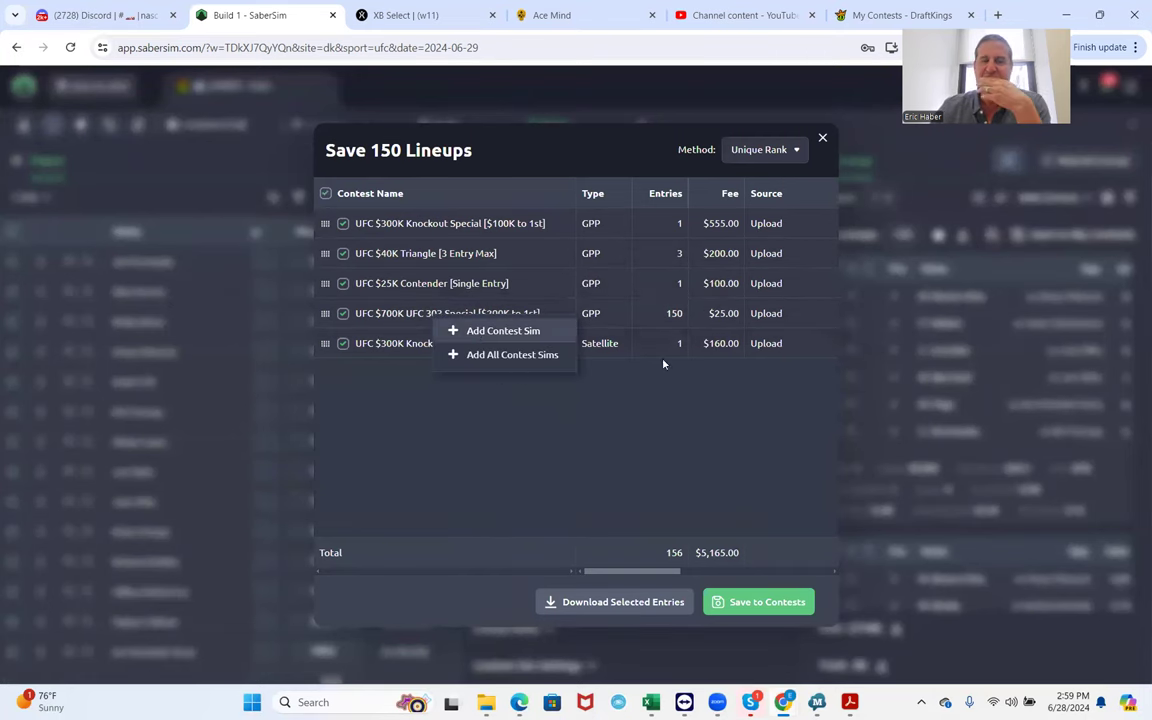
left_click(503, 331)
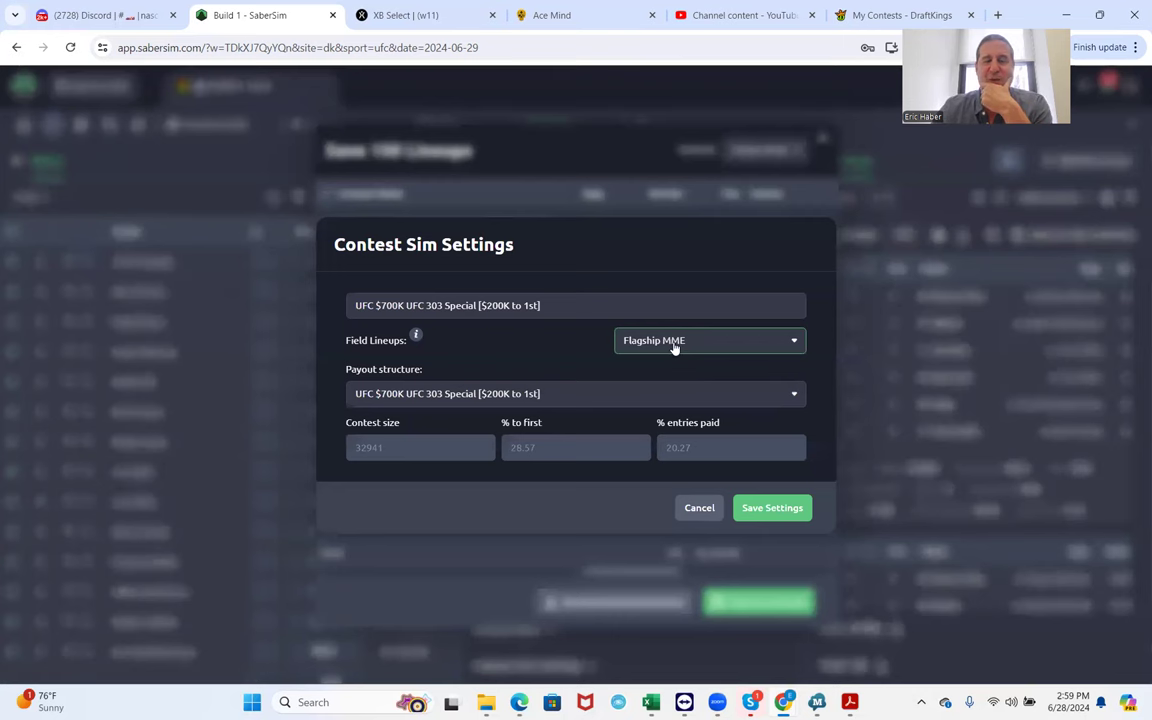
left_click(674, 344)
scroll(708, 590, "down", 2)
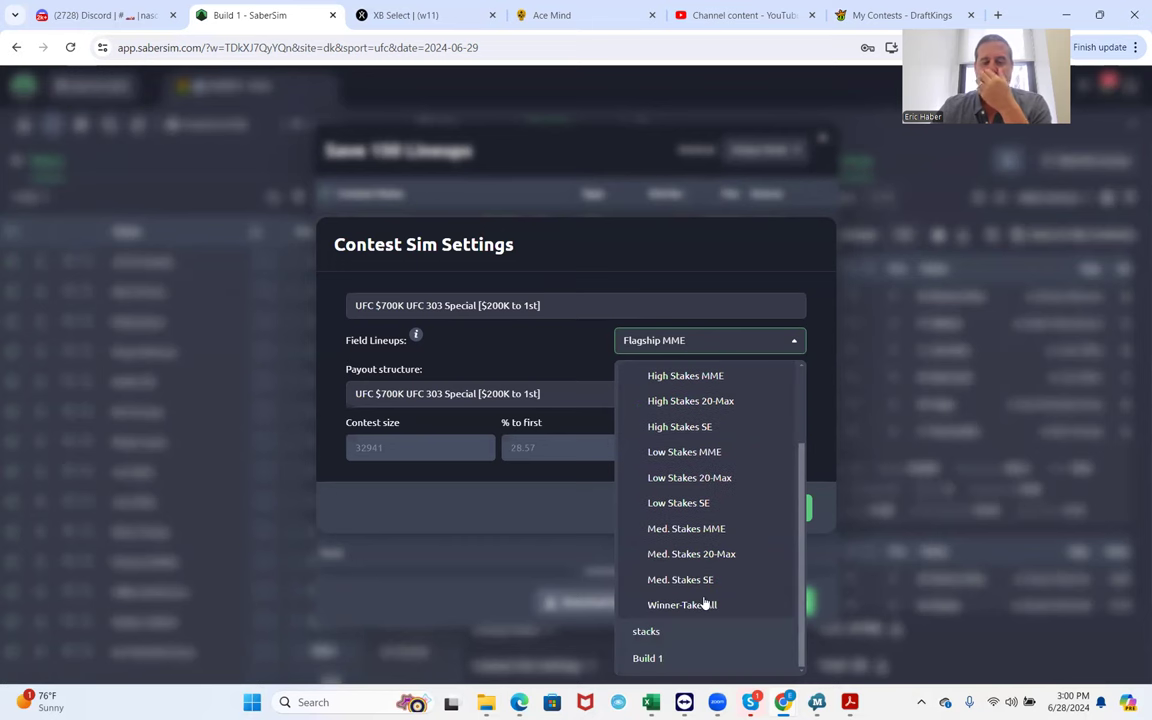
left_click(655, 658)
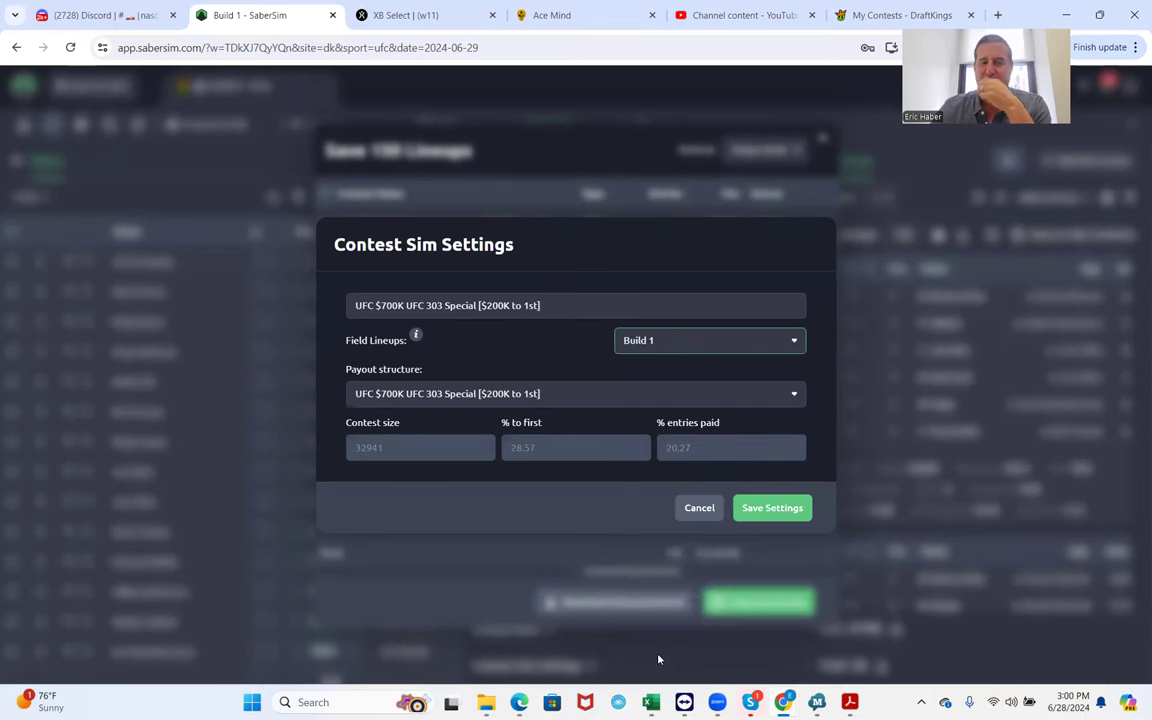
left_click(773, 510)
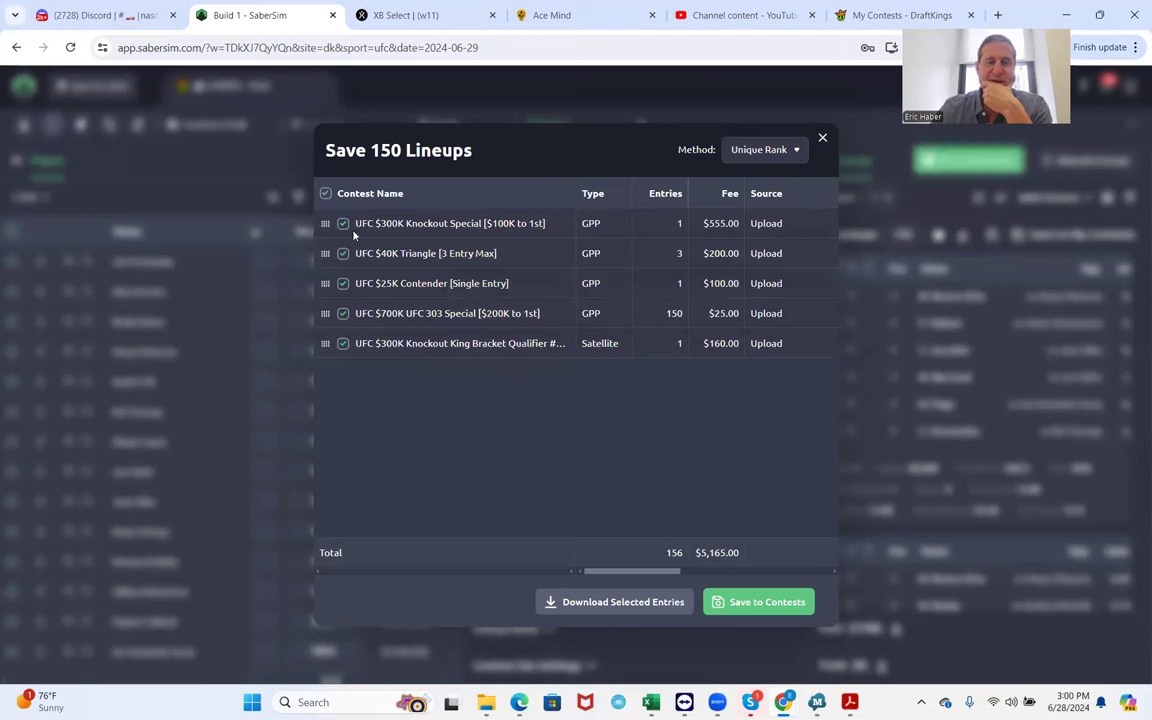
Add a contest sim for the UFC $300K Knockout Special using Build 1 as the field lineups.
right_click(452, 232)
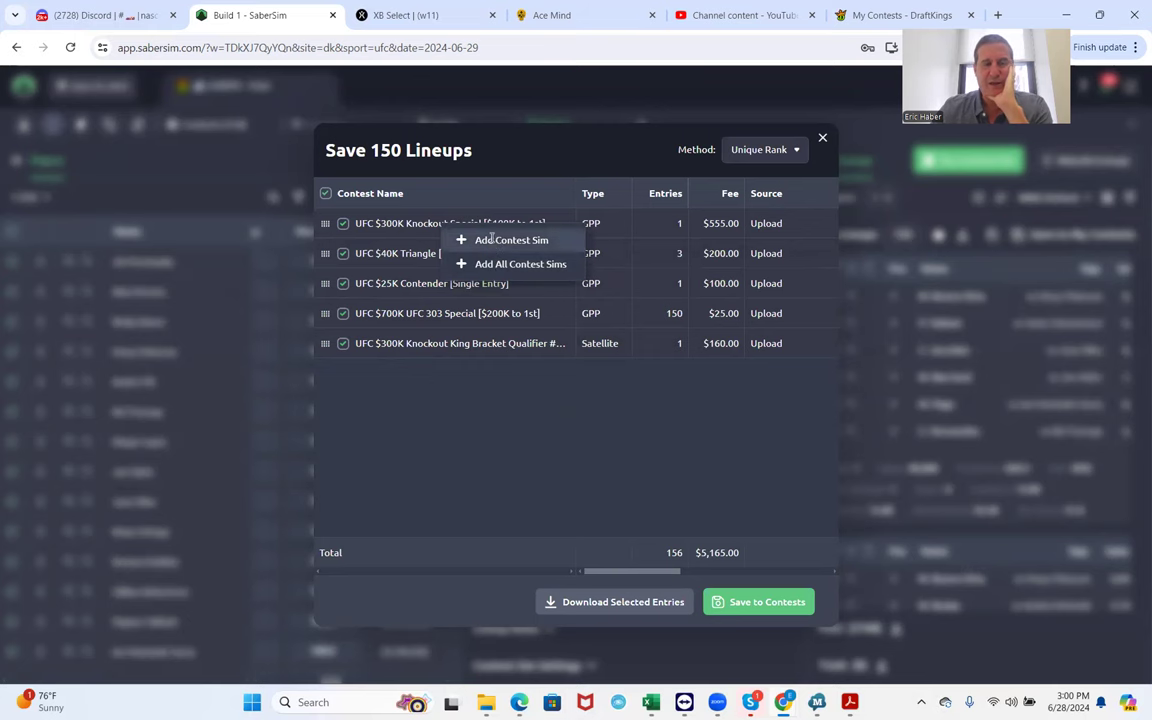
left_click(492, 243)
left_click(756, 345)
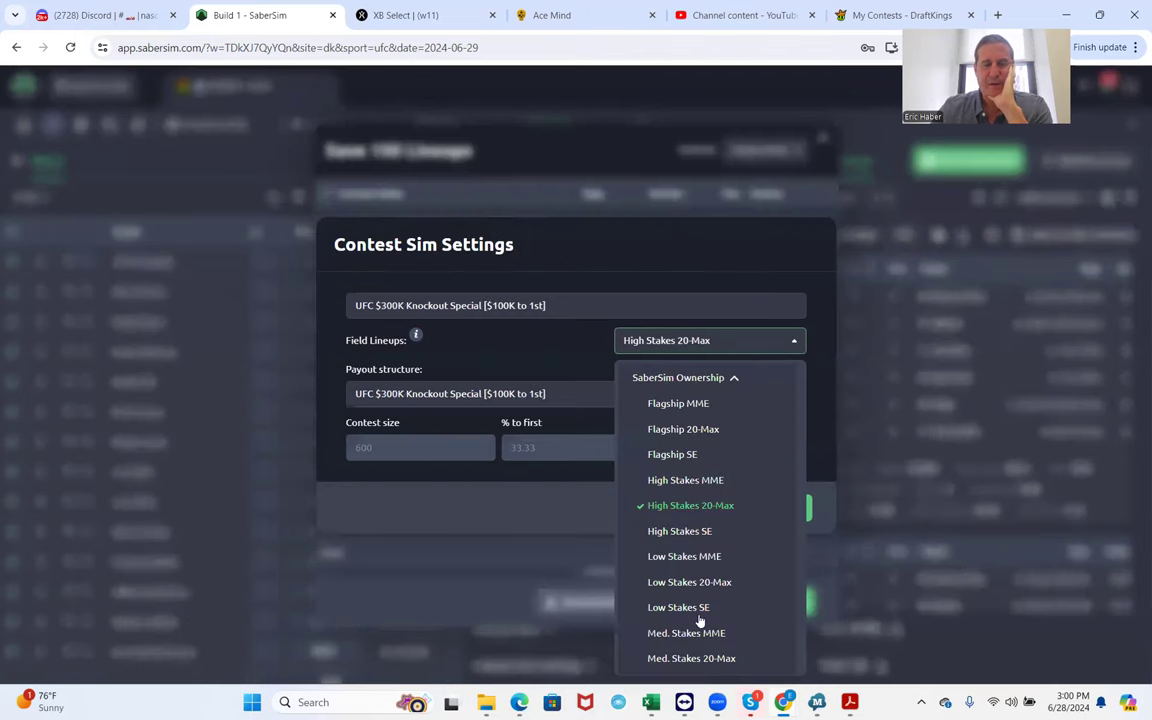
scroll(720, 630, "down", 2)
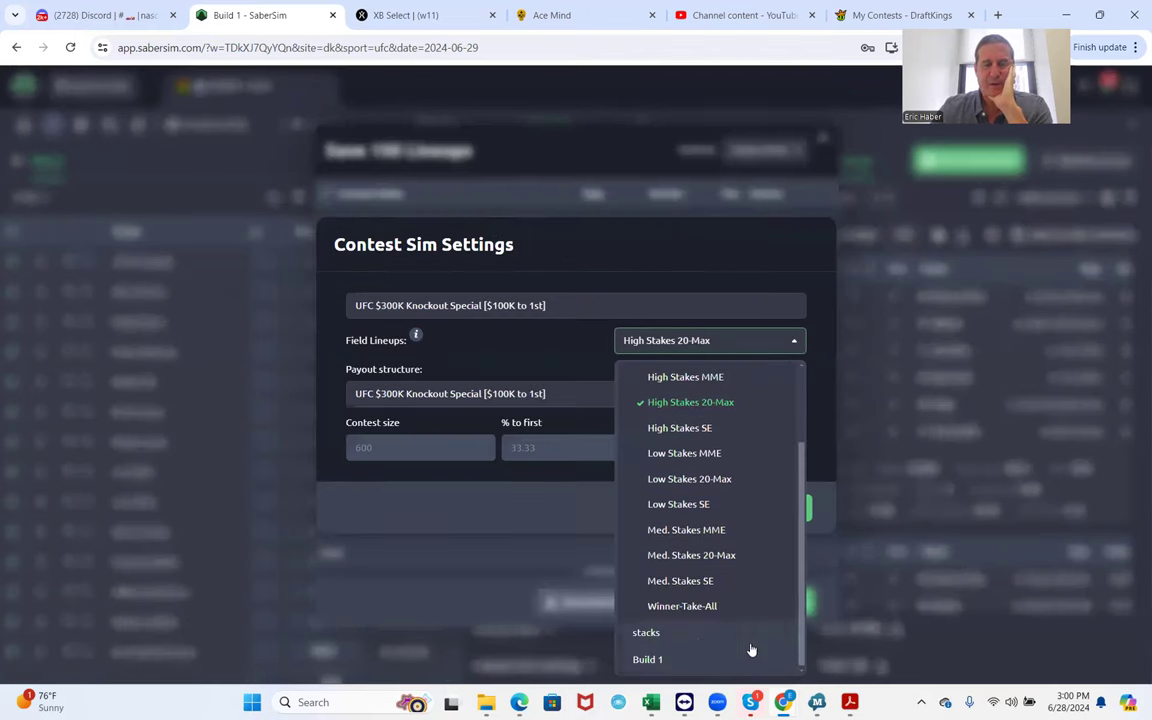
left_click(666, 658)
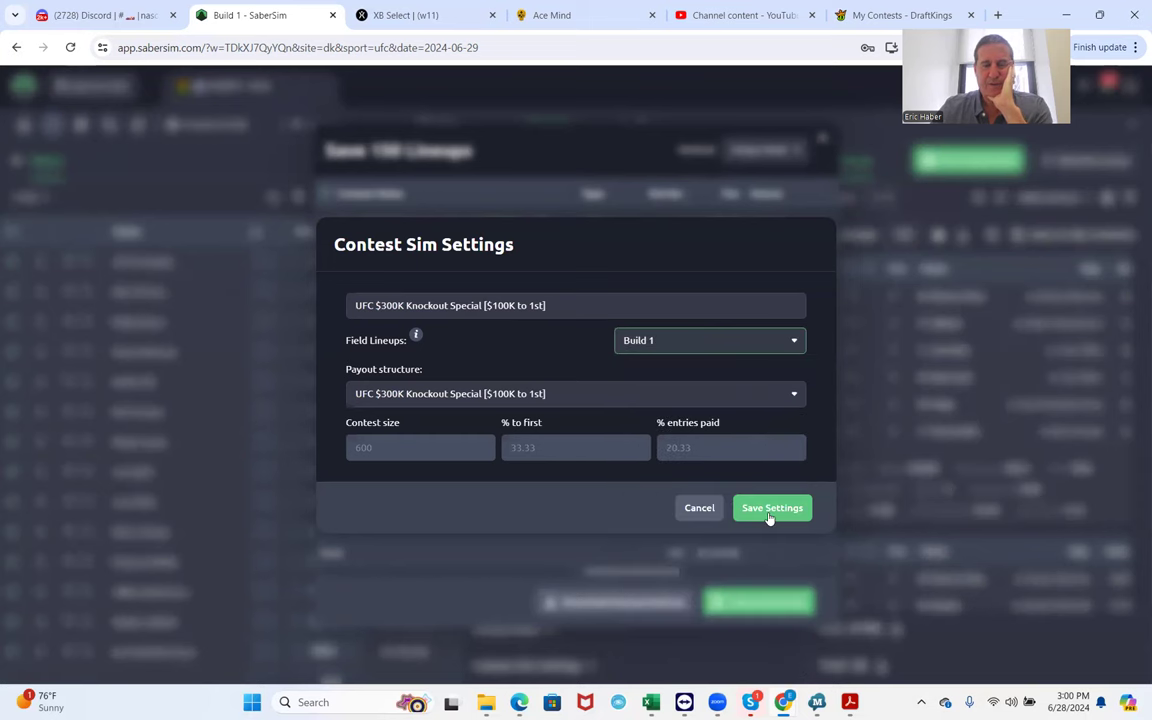
left_click(768, 514)
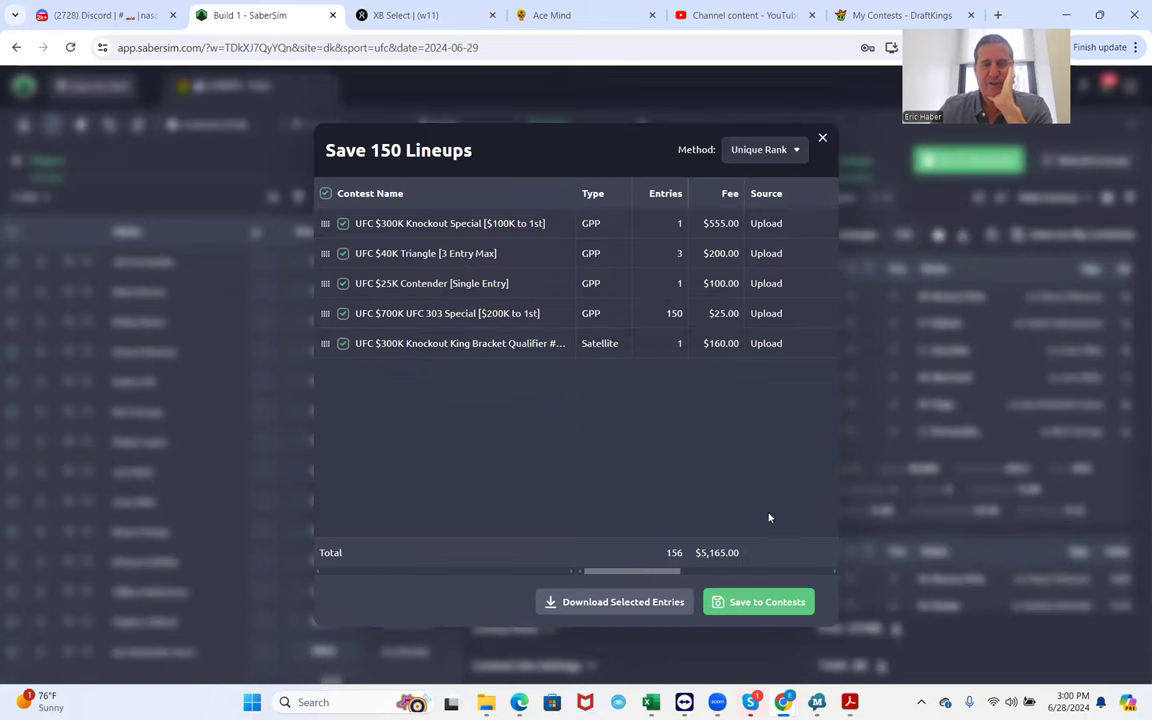
Add a contest sim for the UFC $40K Triangle [3 Entry Max] using Build 1 as the field lineups.
right_click(466, 258)
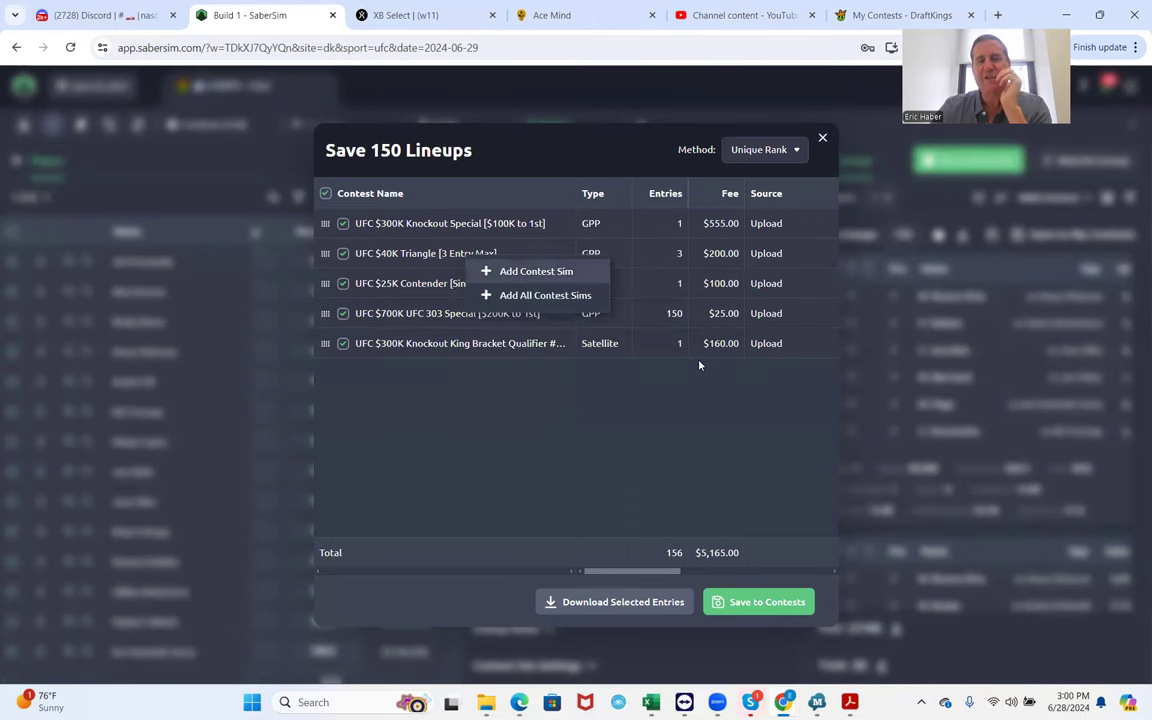
left_click(536, 271)
left_click(694, 337)
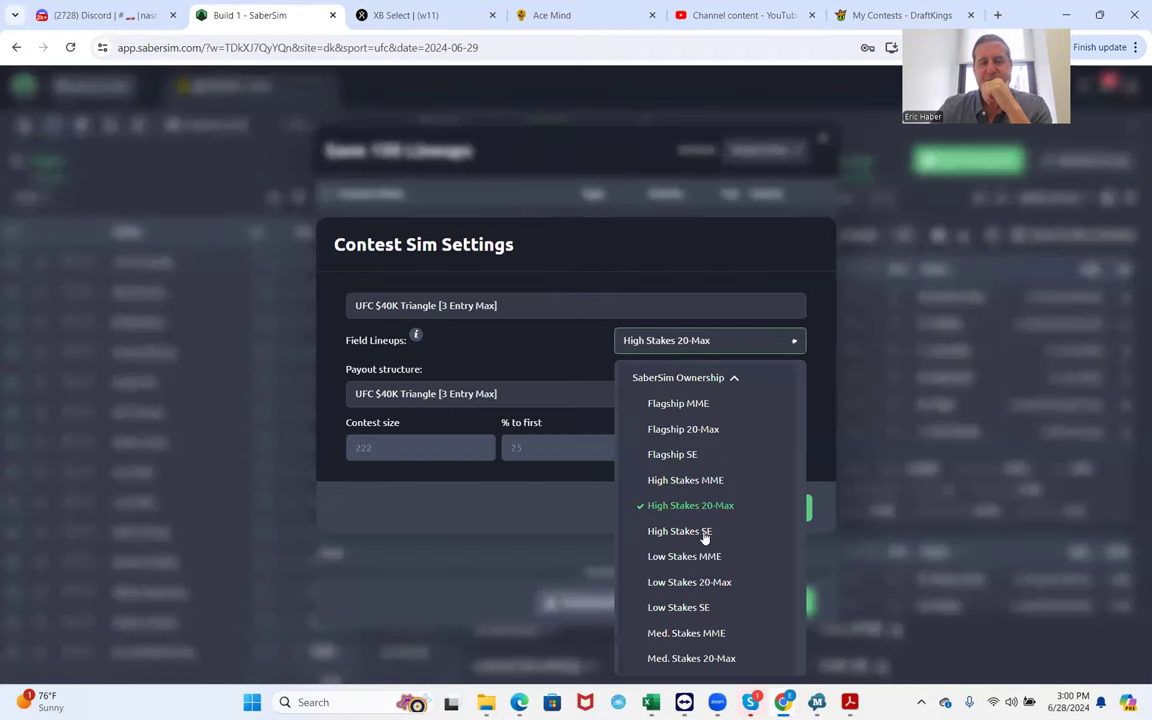
scroll(704, 671, "down", 2)
left_click(684, 664)
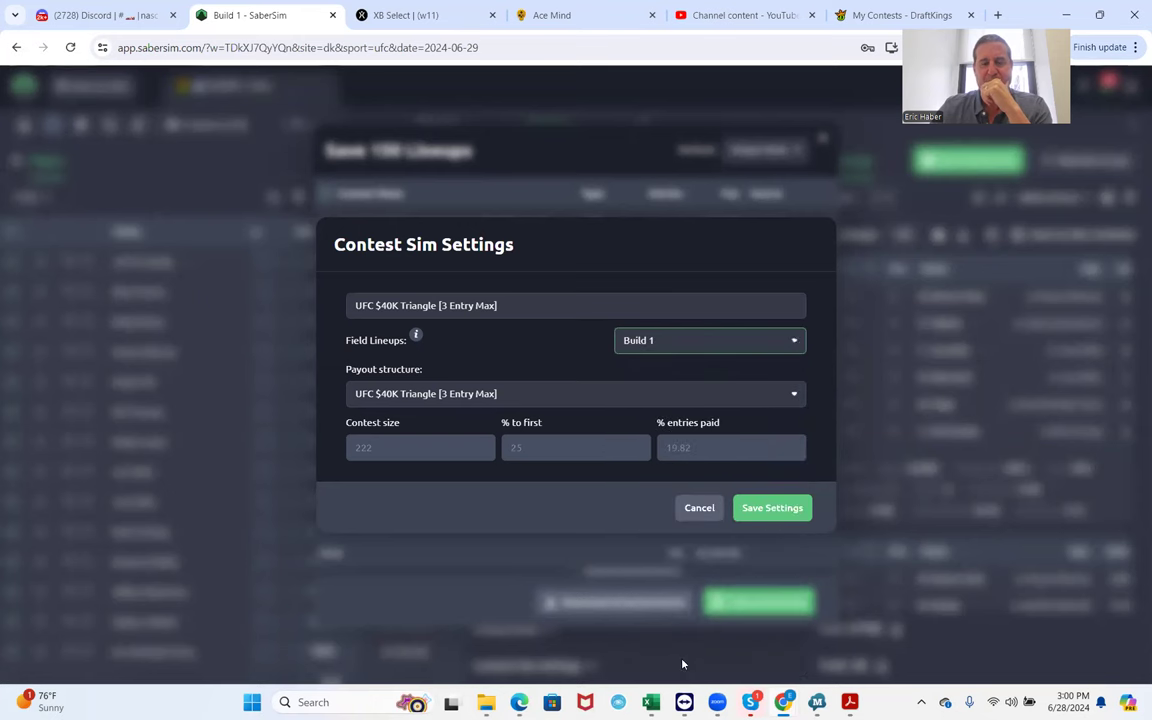
left_click(779, 510)
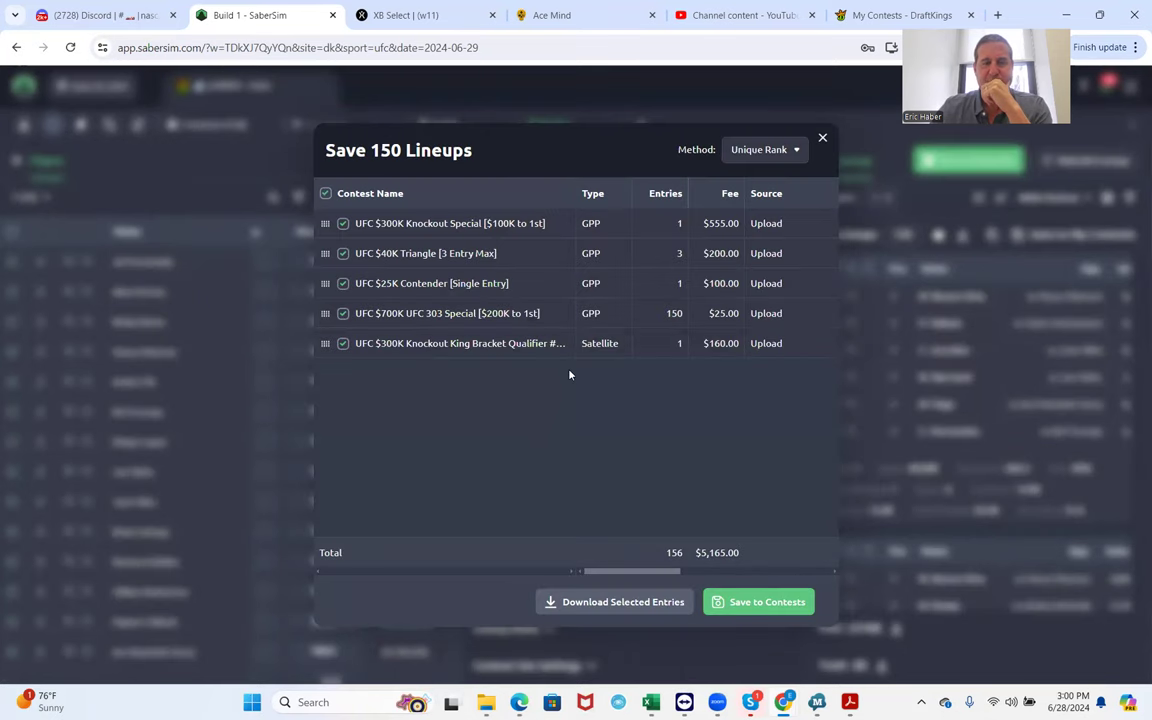
Add a contest sim for the UFC $25K Contender [Single Entry] using Build 1 as the field lineups.
right_click(462, 286)
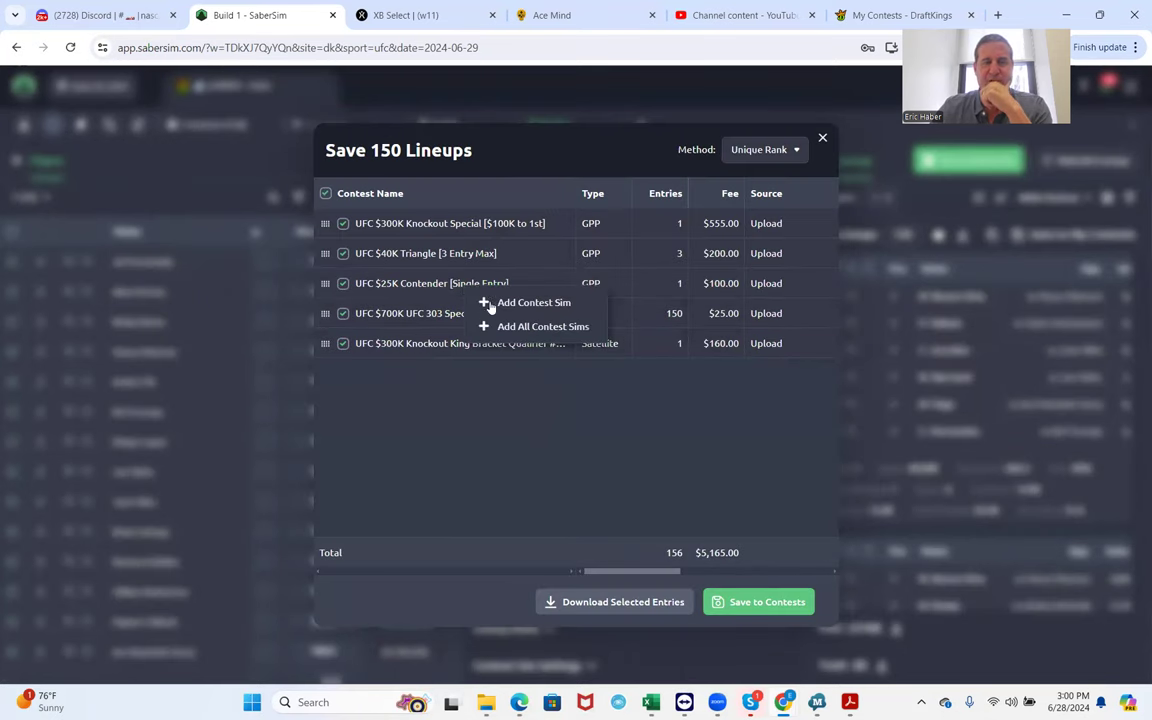
left_click(534, 304)
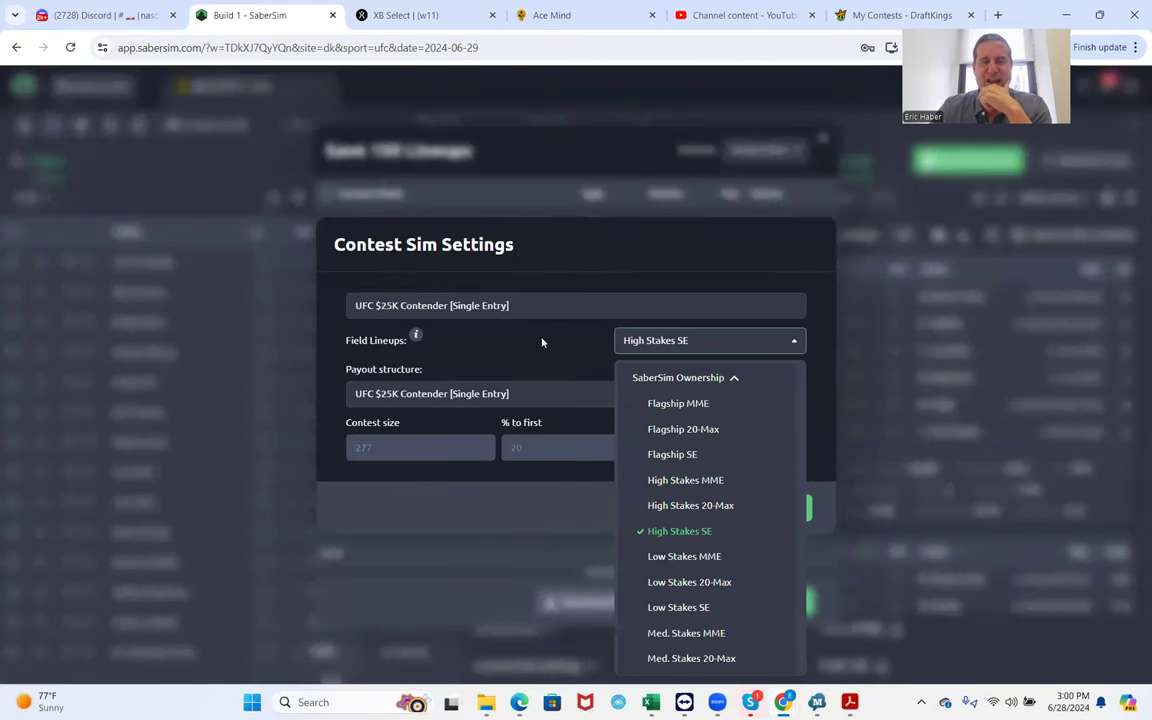
scroll(740, 630, "down", 2)
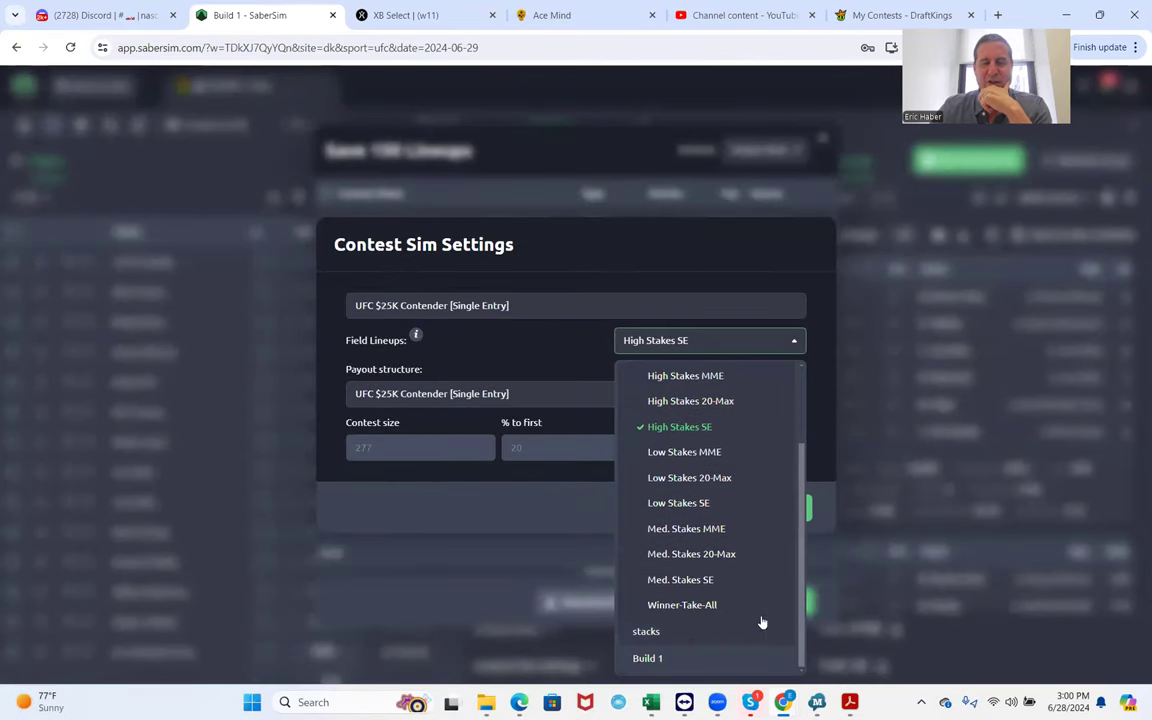
left_click(660, 659)
left_click(781, 510)
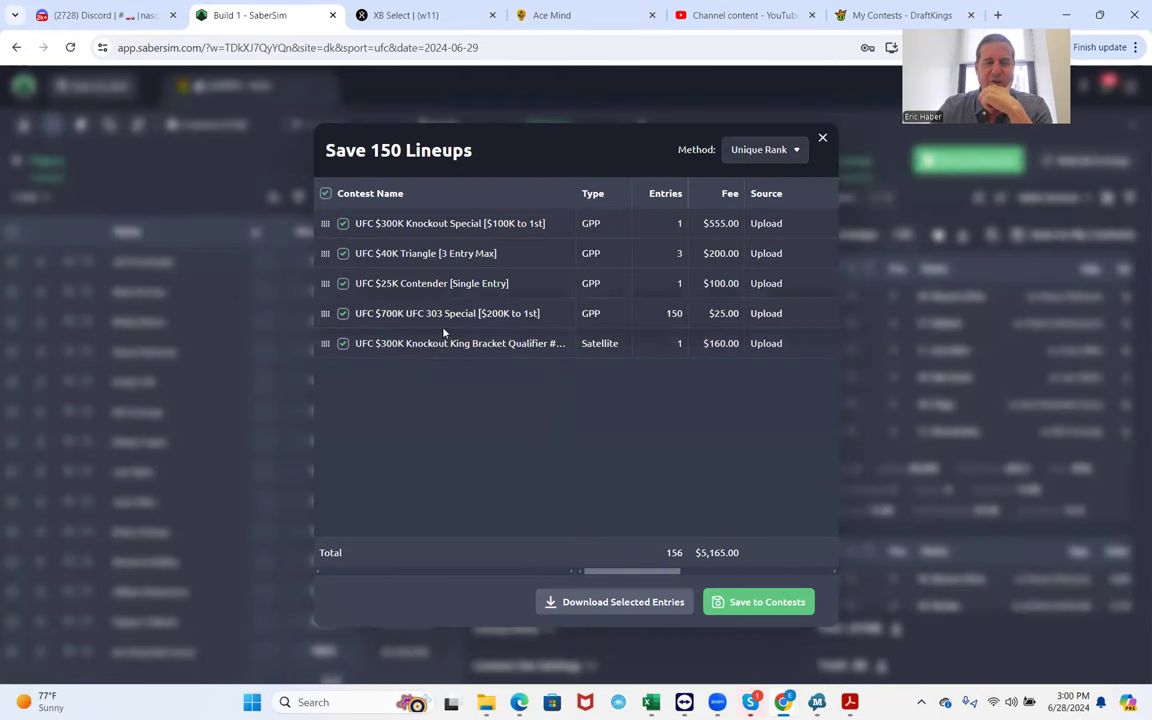
Add a contest sim for the UFC $300K Knockout King Bracket Qualifier #28-29 with its default settings, and close the save dialog.
right_click(468, 365)
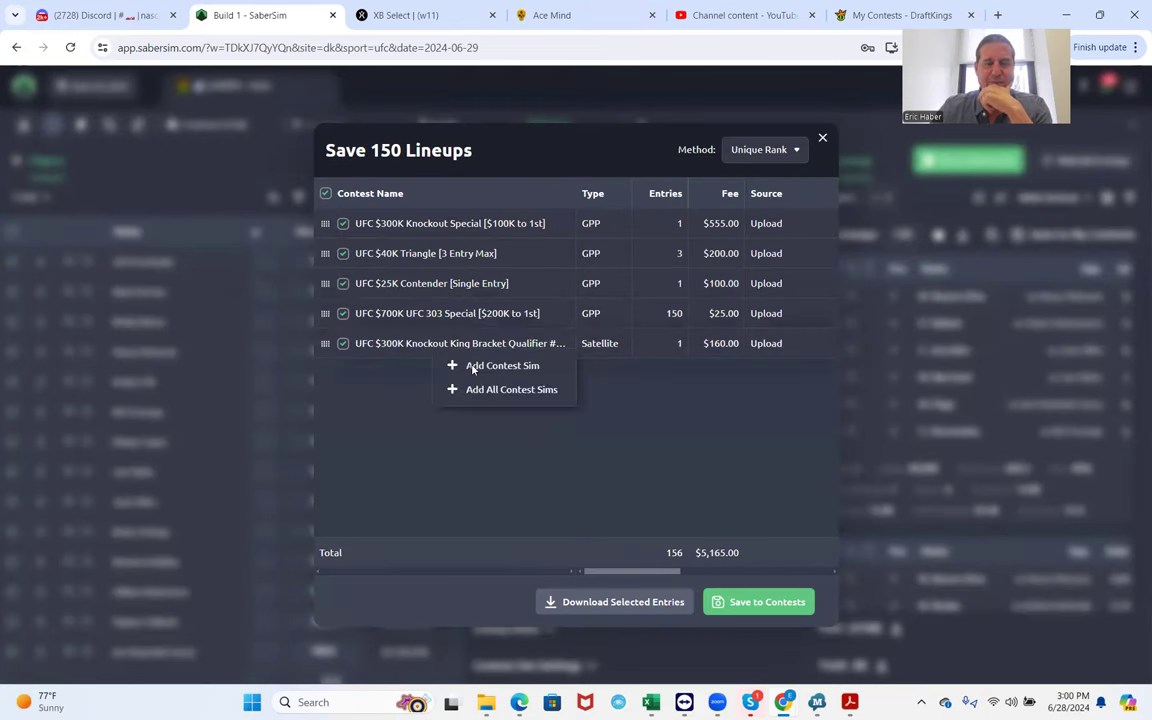
left_click(485, 366)
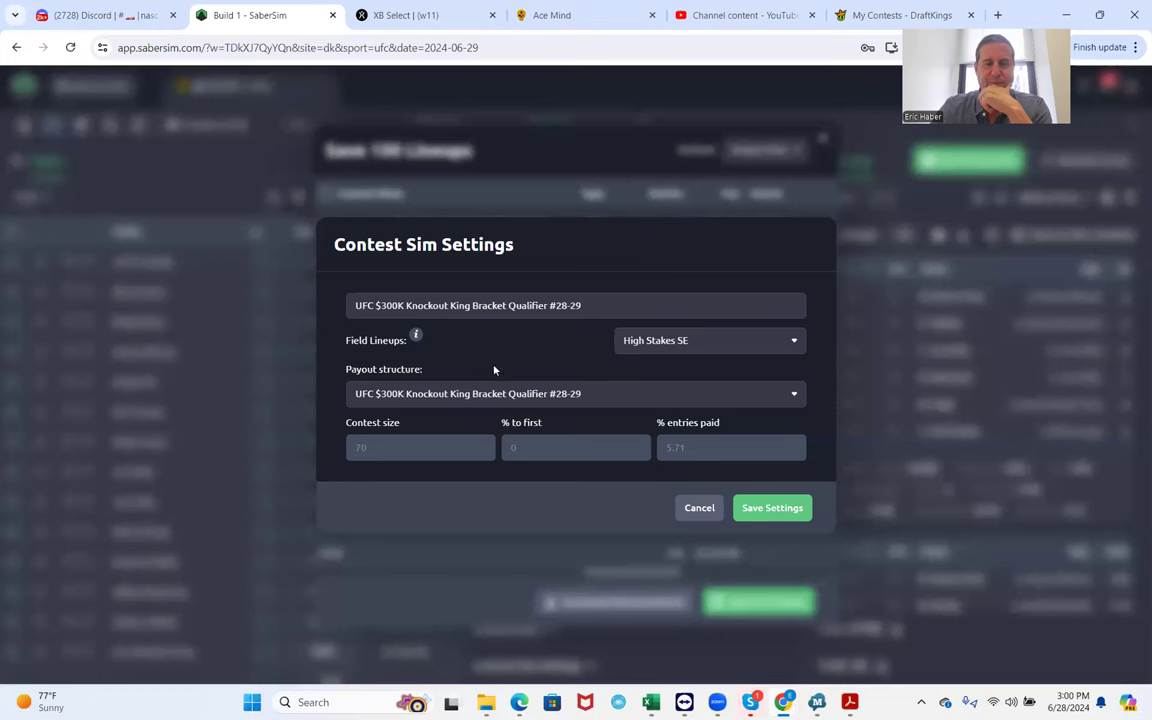
left_click(772, 512)
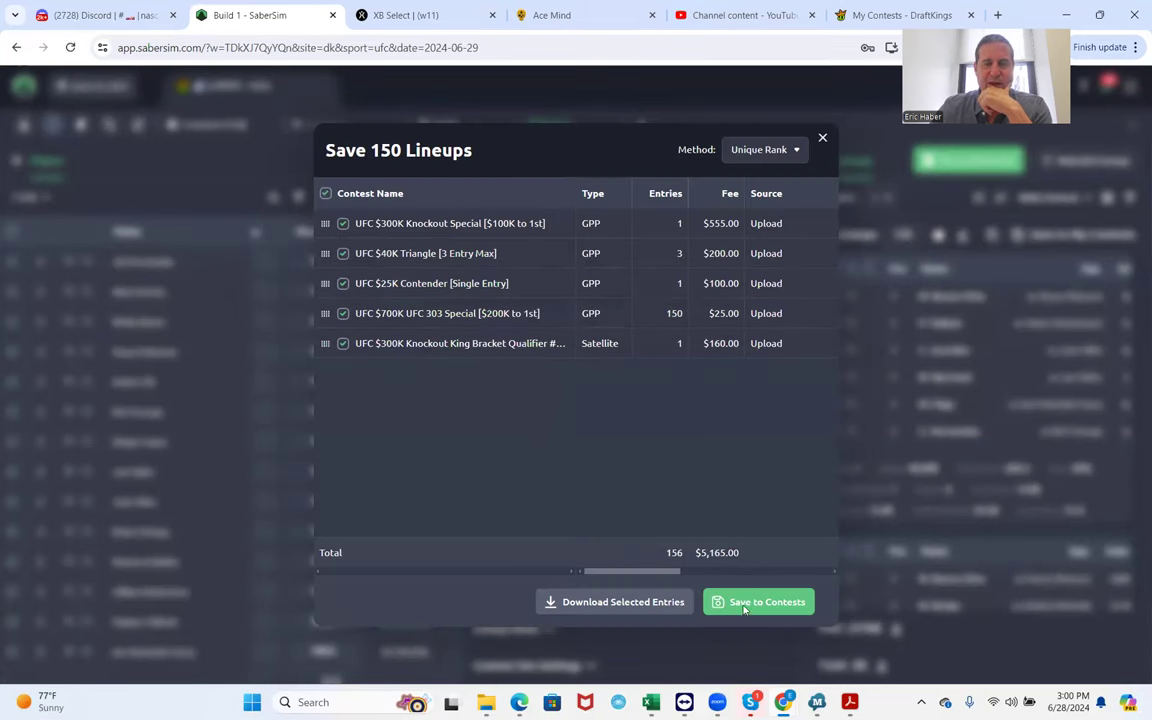
left_click(822, 139)
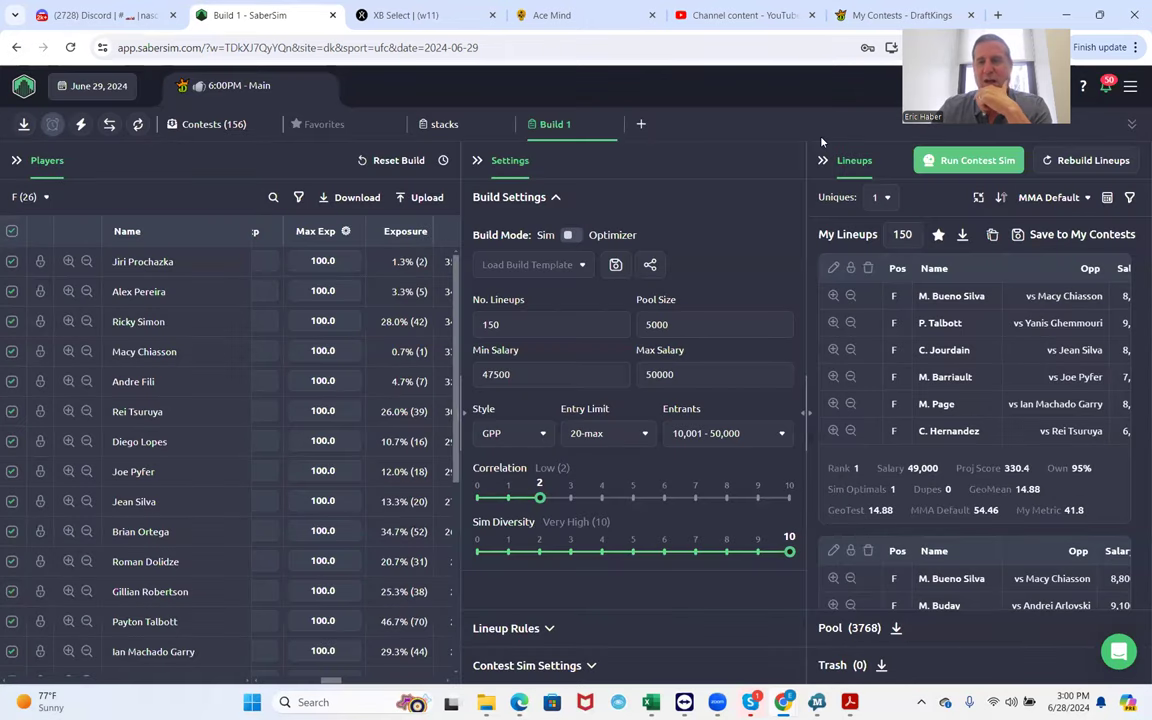
Run the contest sims and rank the lineups by RAROI for the UFC $700K UFC 303 Special.
left_click(966, 161)
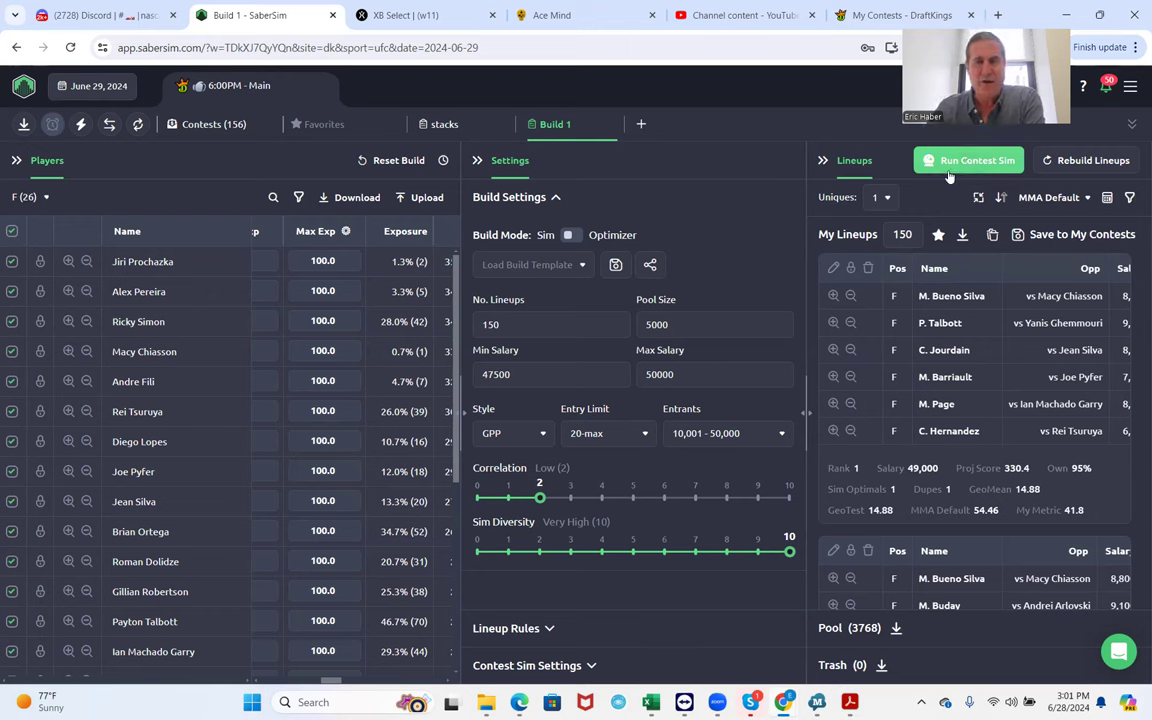
left_click(1048, 198)
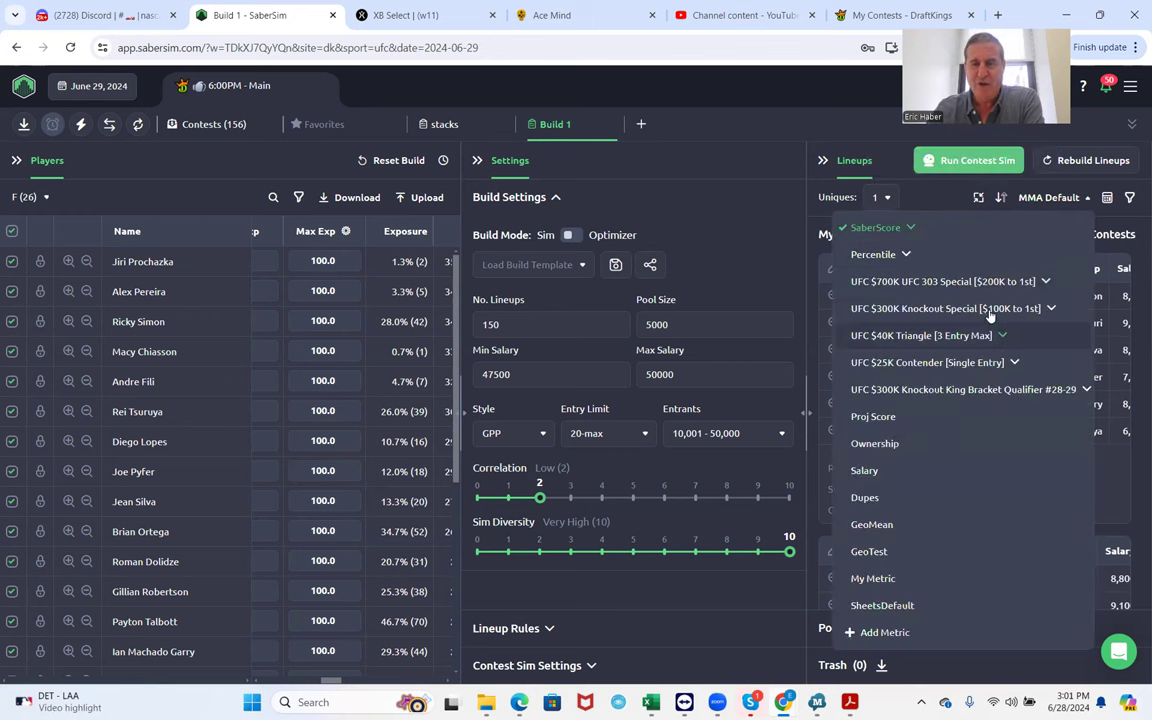
left_click(945, 287)
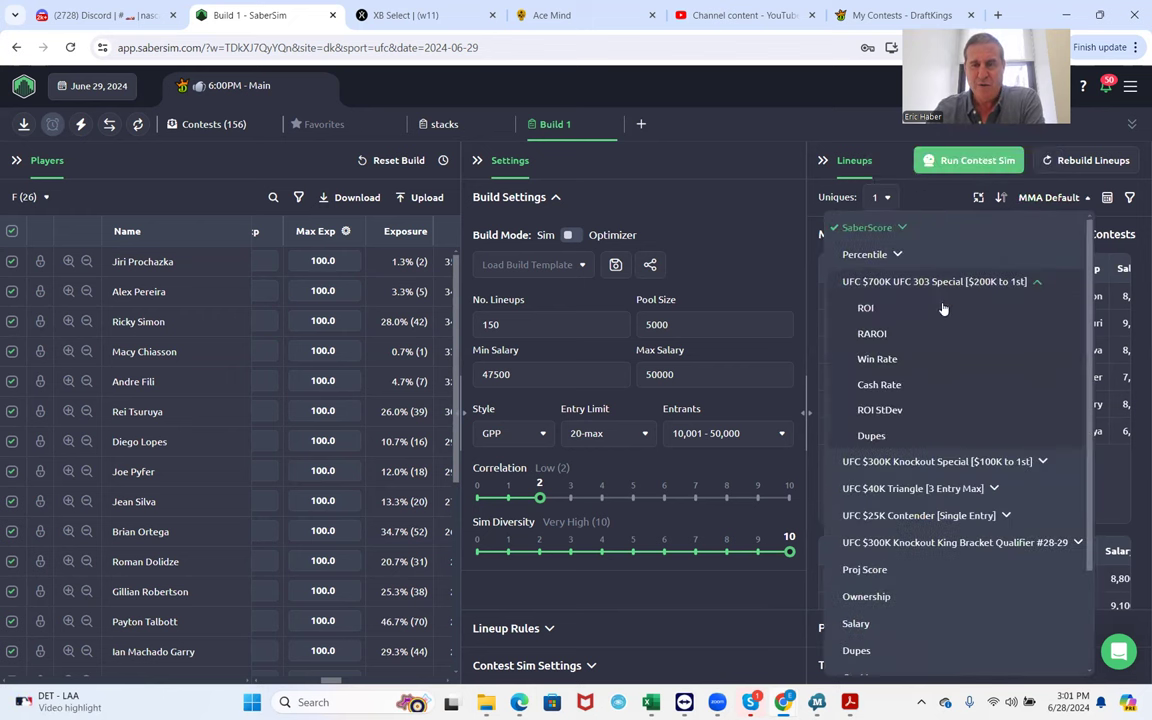
left_click(870, 332)
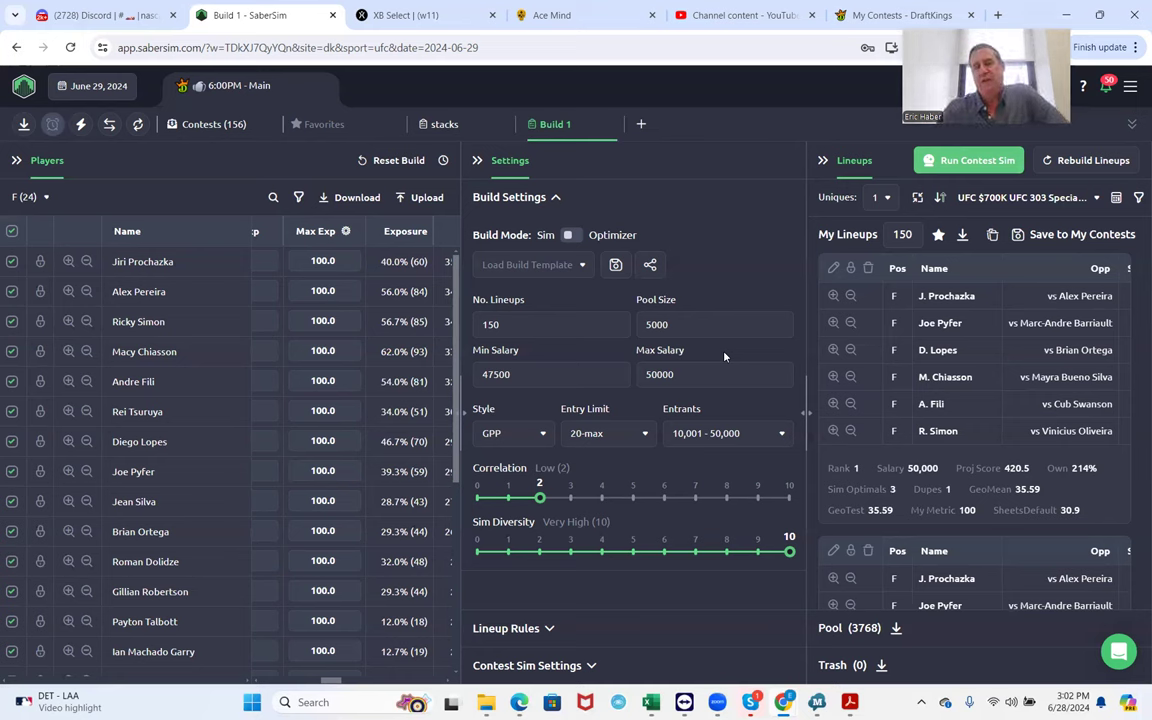
Try uniques values of 2, 3 and 4 on the lineups, and return the setting to 2.
left_click(880, 197)
left_click(884, 264)
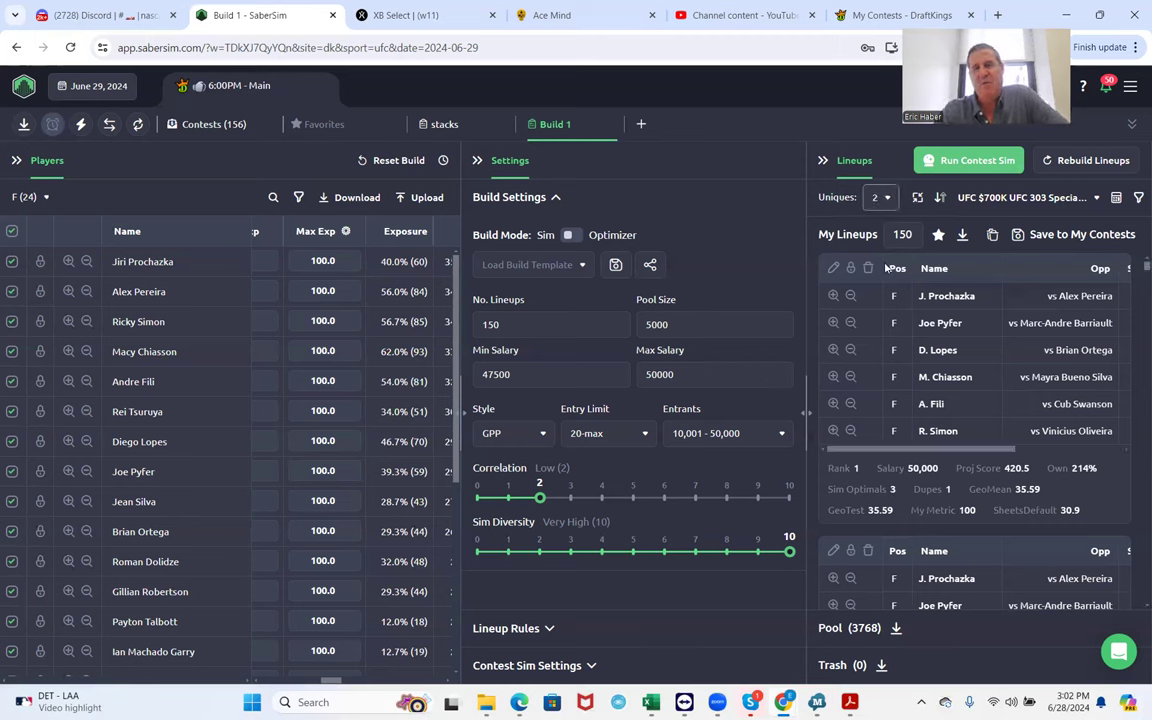
left_click(882, 198)
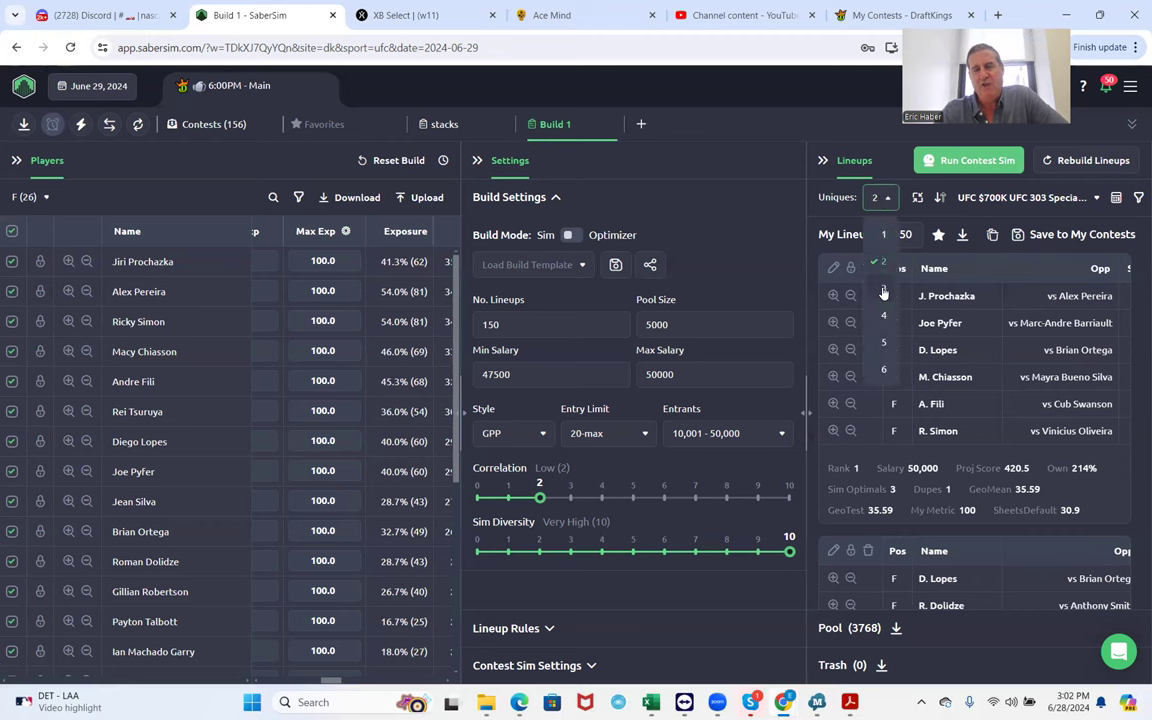
left_click(883, 292)
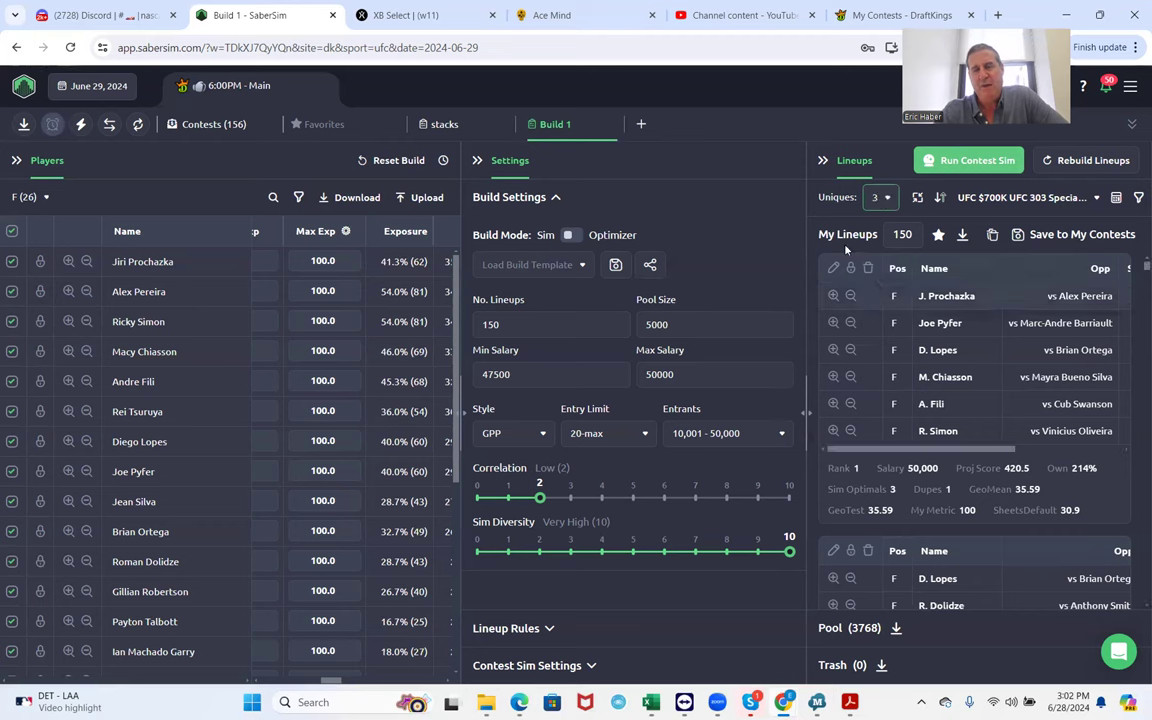
left_click(884, 199)
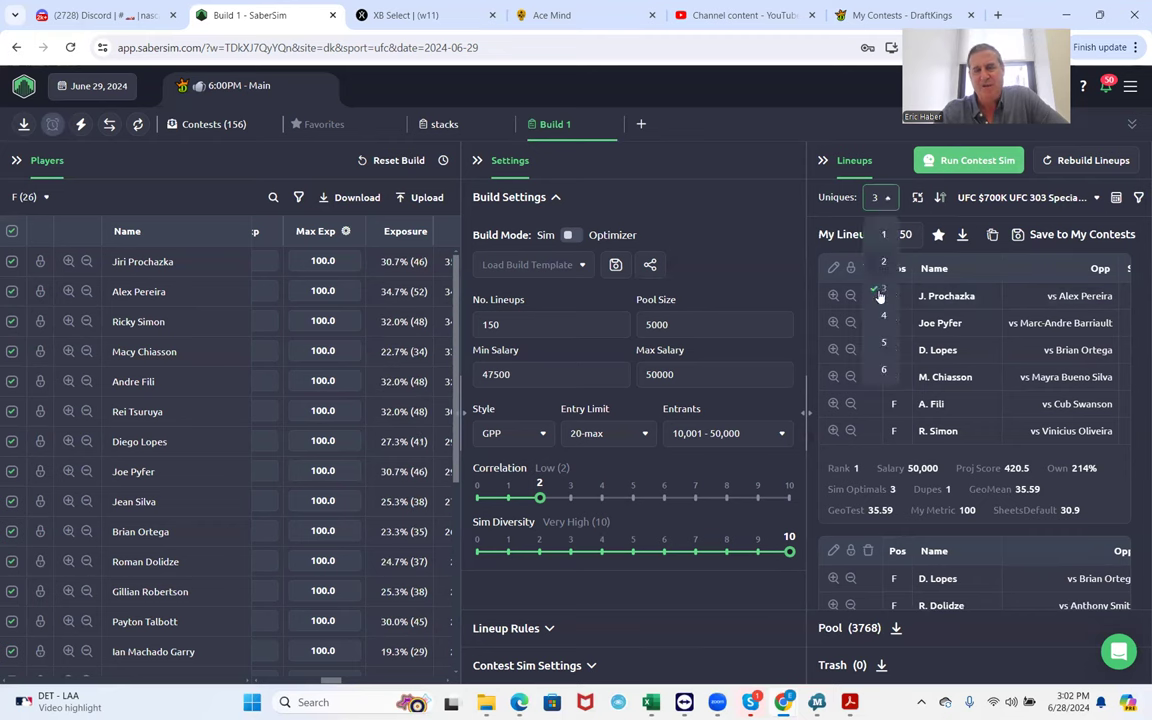
left_click(882, 316)
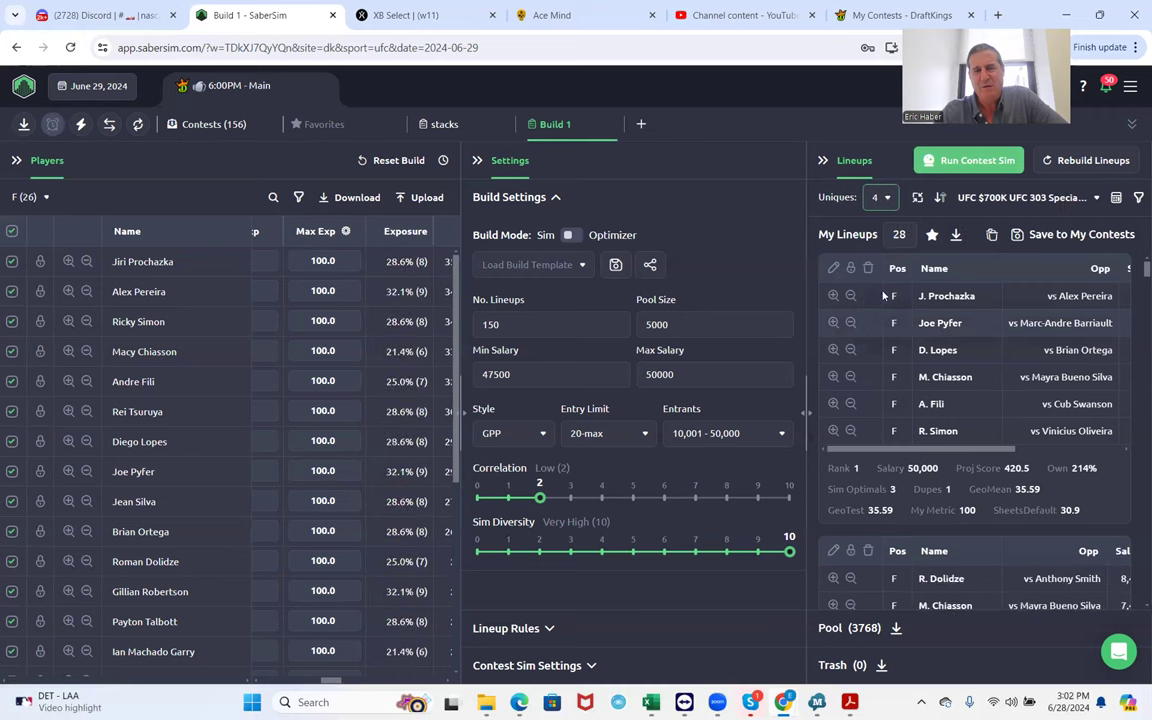
left_click(882, 198)
left_click(880, 264)
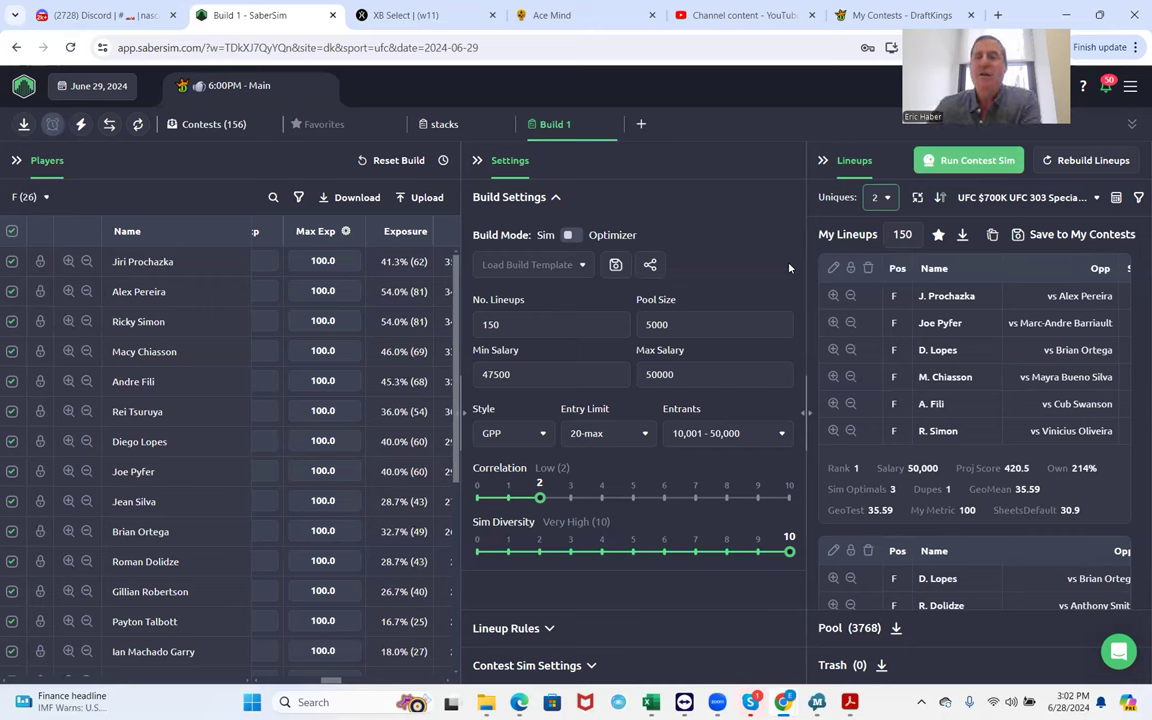
Rank the lineups by the MMA Default SaberScore and set the uniques to 1.
left_click(1012, 199)
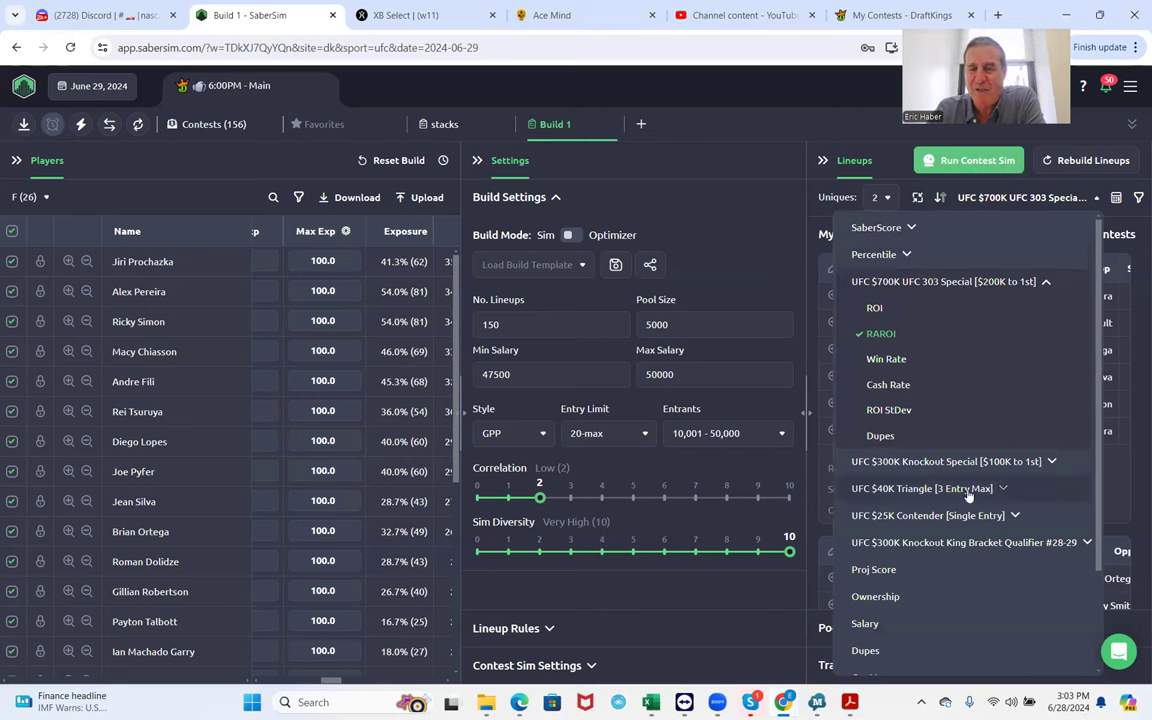
left_click(908, 227)
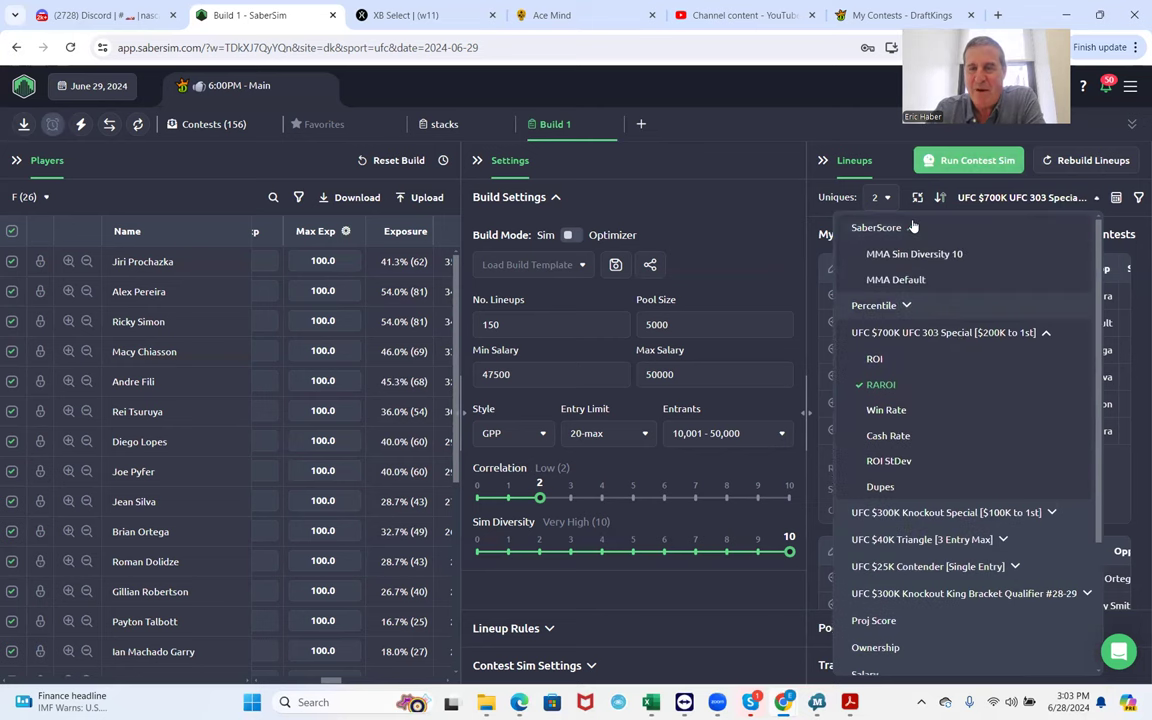
left_click(900, 280)
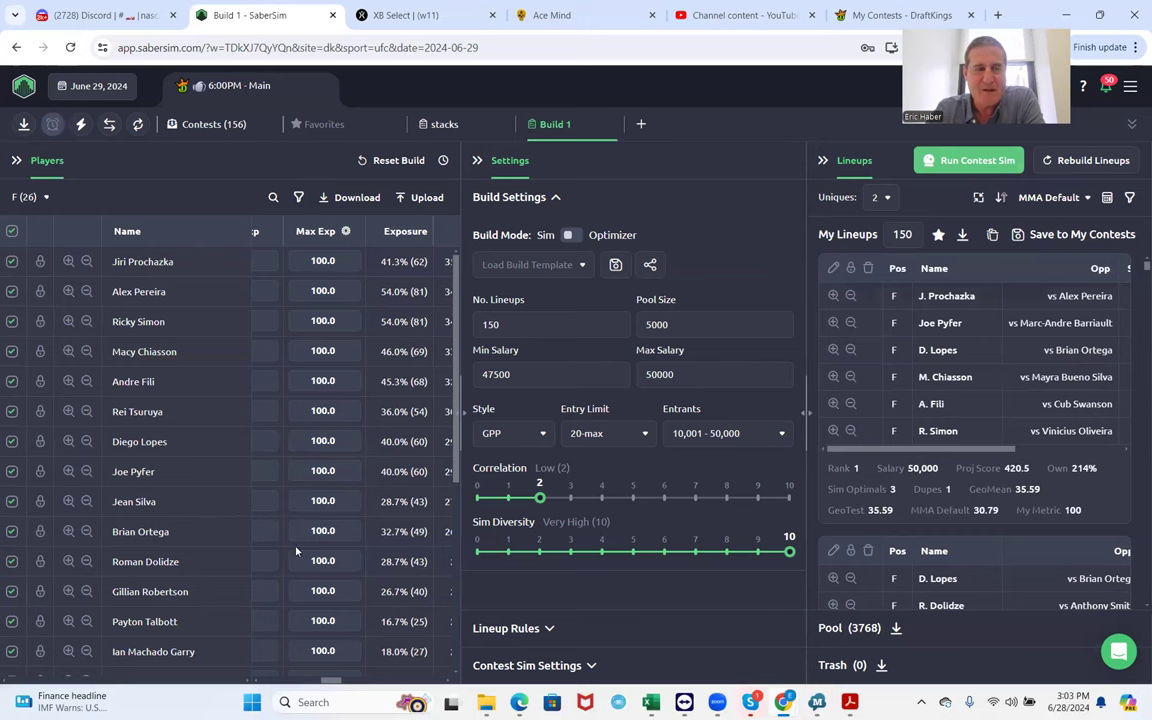
left_click_drag(341, 680, 295, 680)
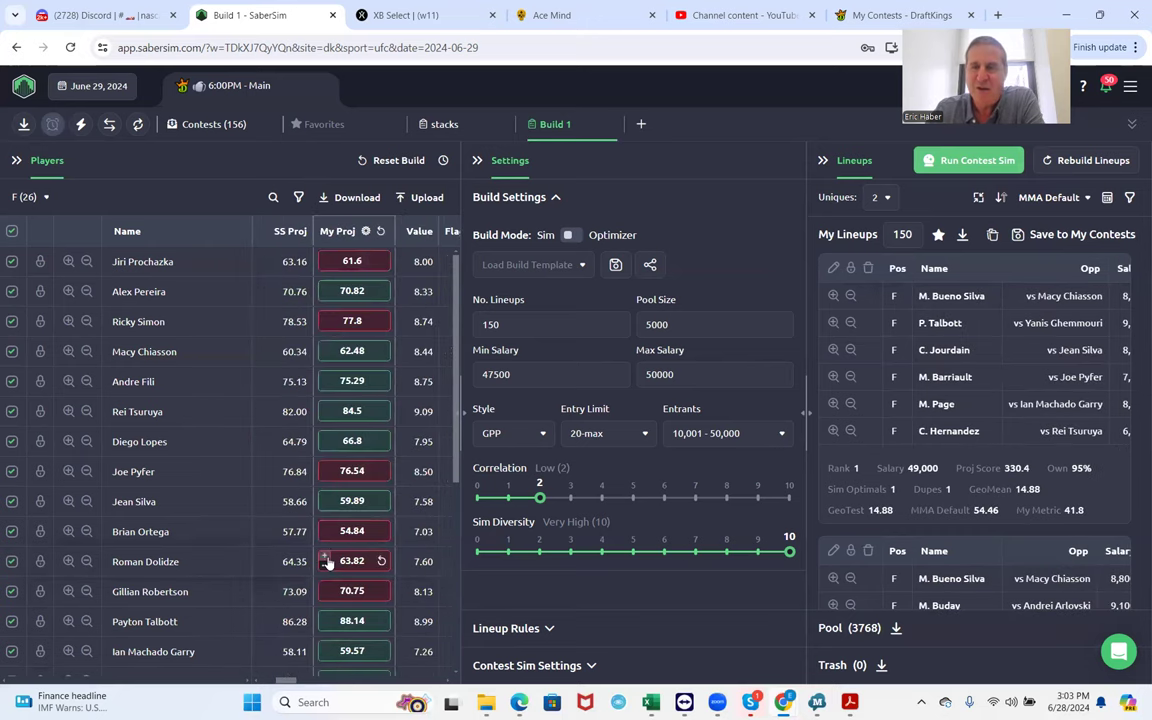
left_click(882, 199)
left_click(884, 233)
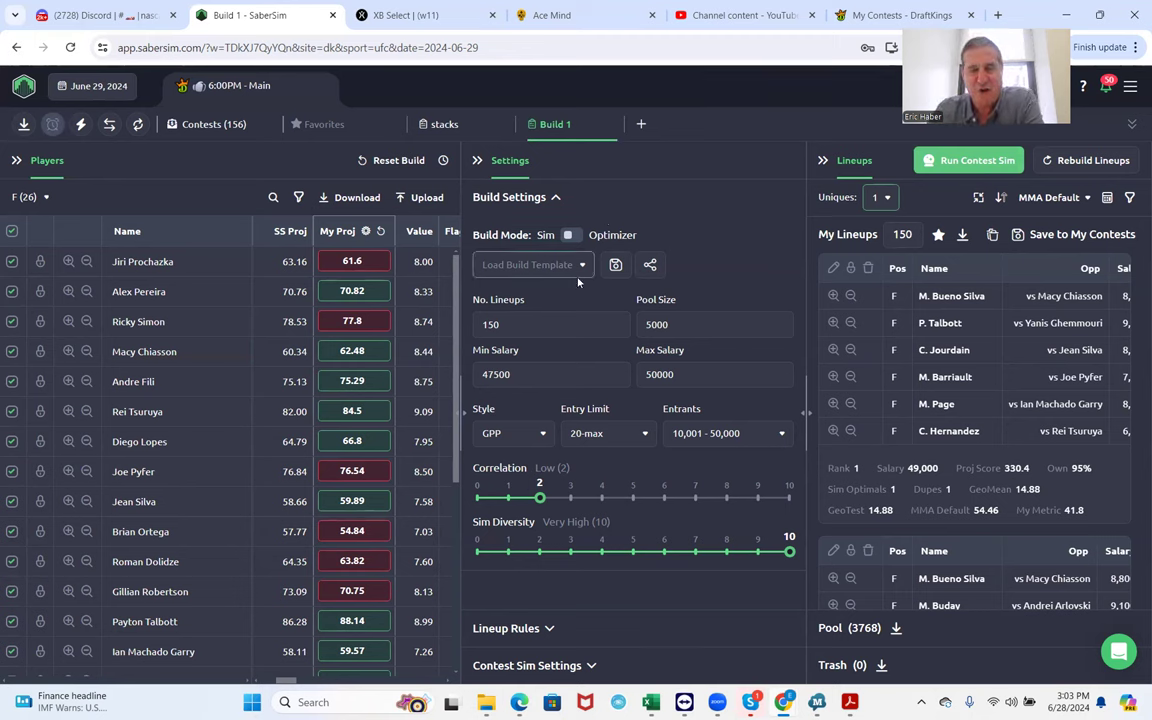
Show the lineup filter row and inspect the formula of the MMA Default metric.
left_click(1128, 197)
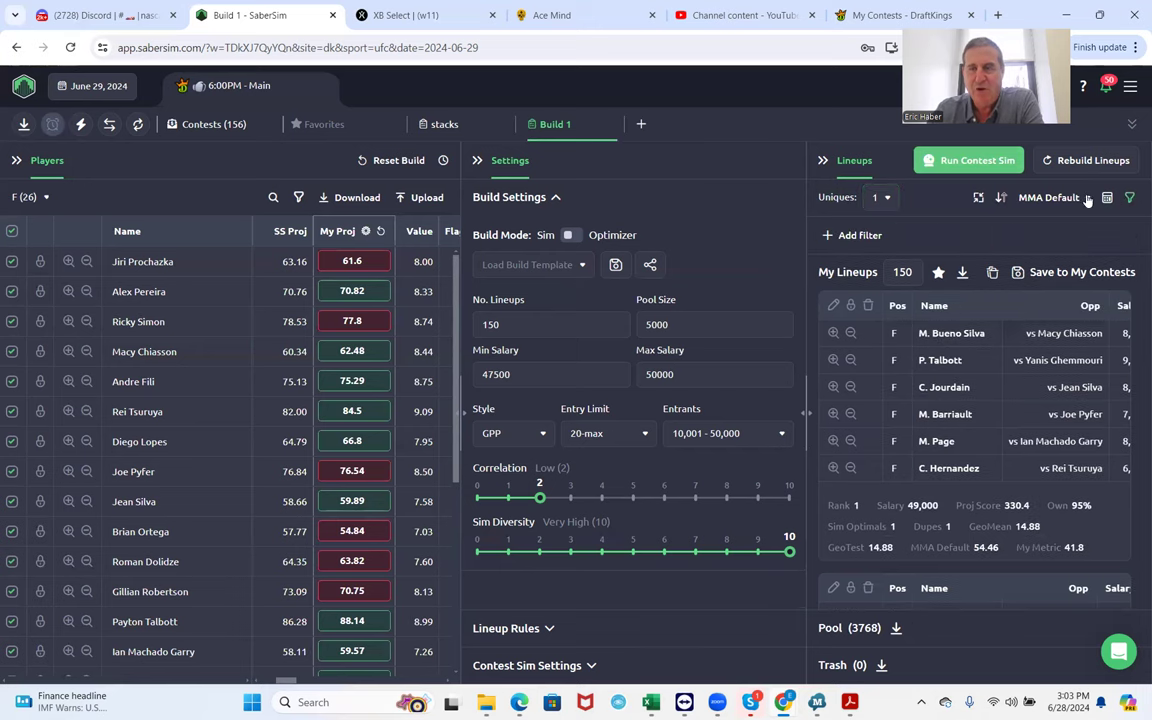
left_click(1049, 197)
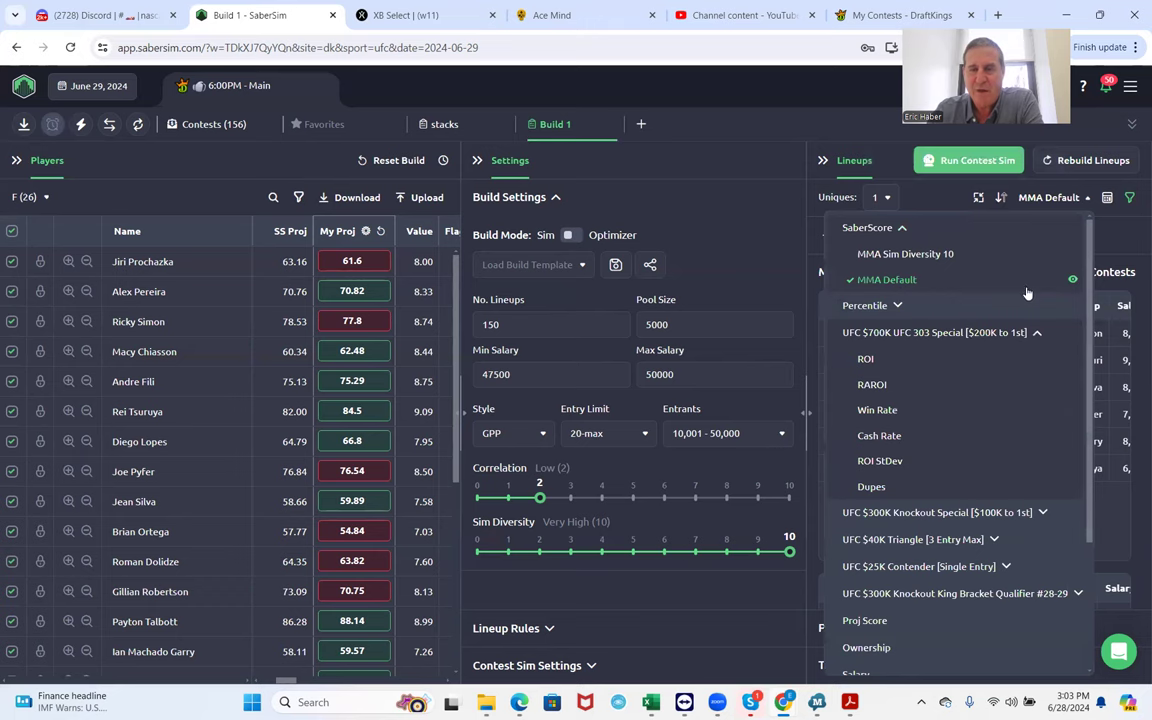
left_click(1071, 280)
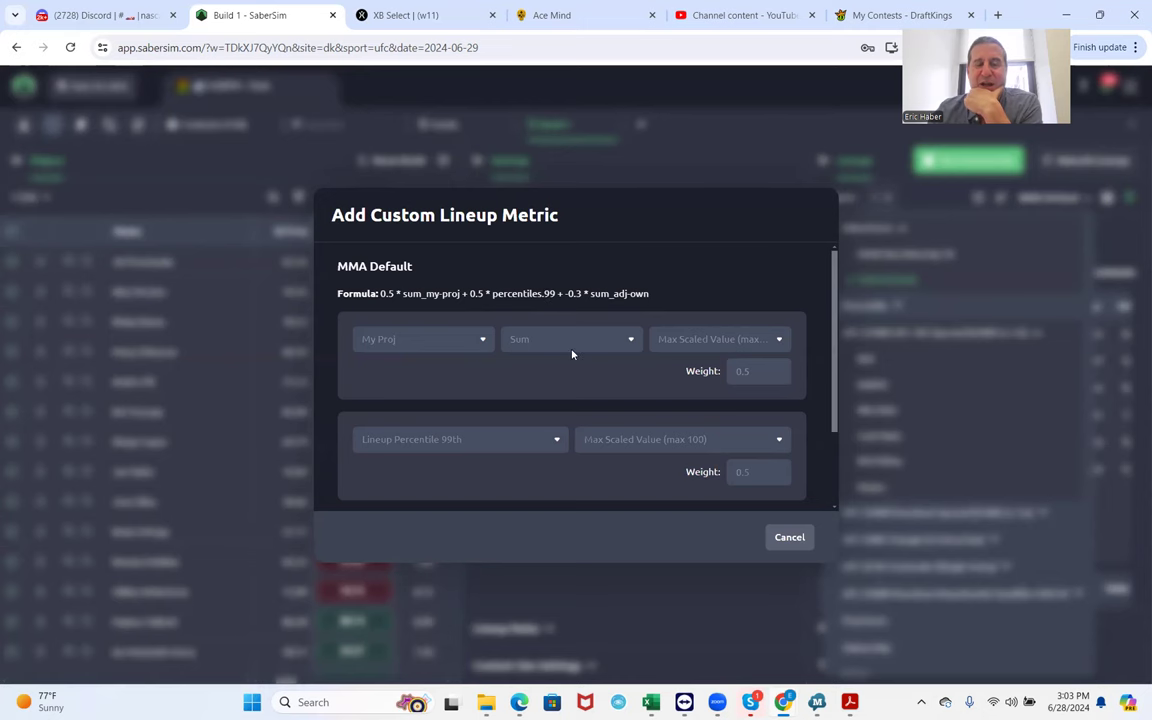
left_click(790, 539)
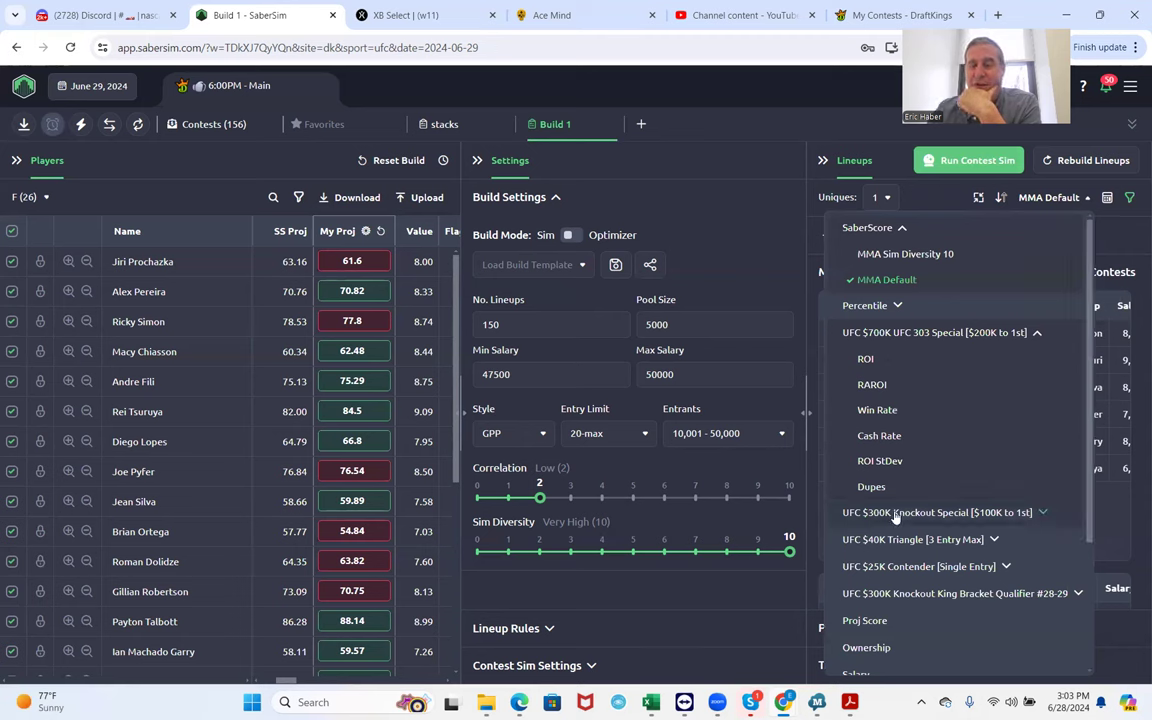
Inspect the formula and weights of the custom SheetsDefault metric without changing it.
scroll(912, 556, "down", 3)
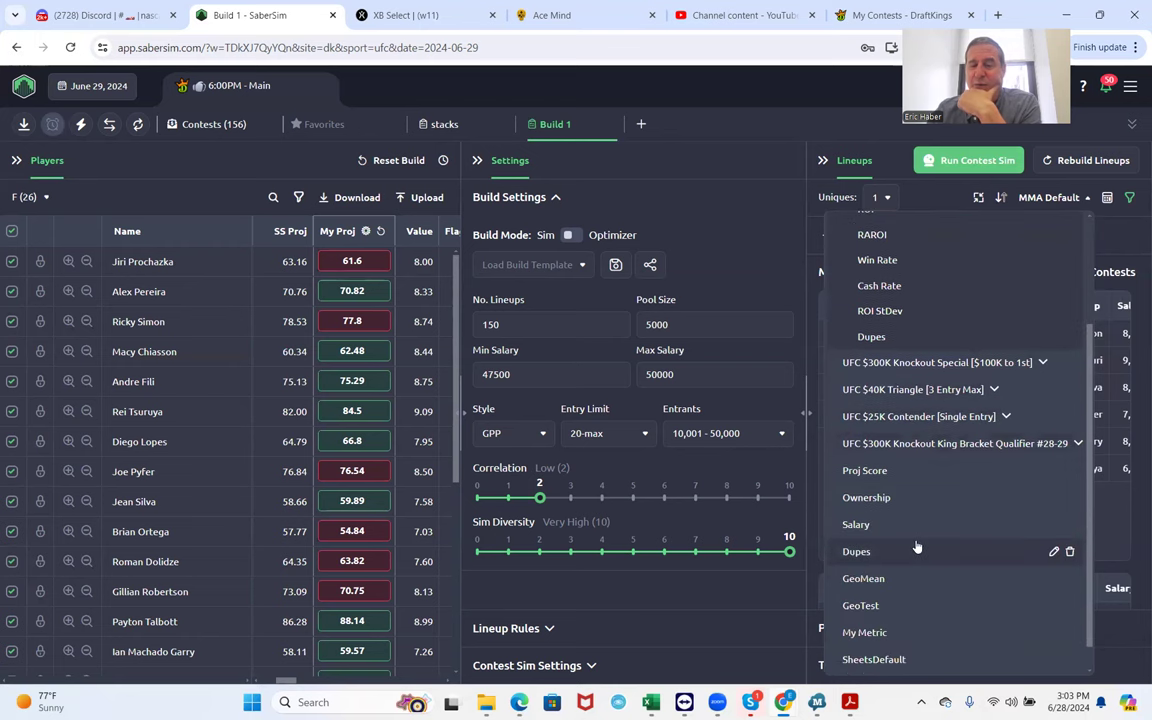
scroll(912, 556, "down", 1)
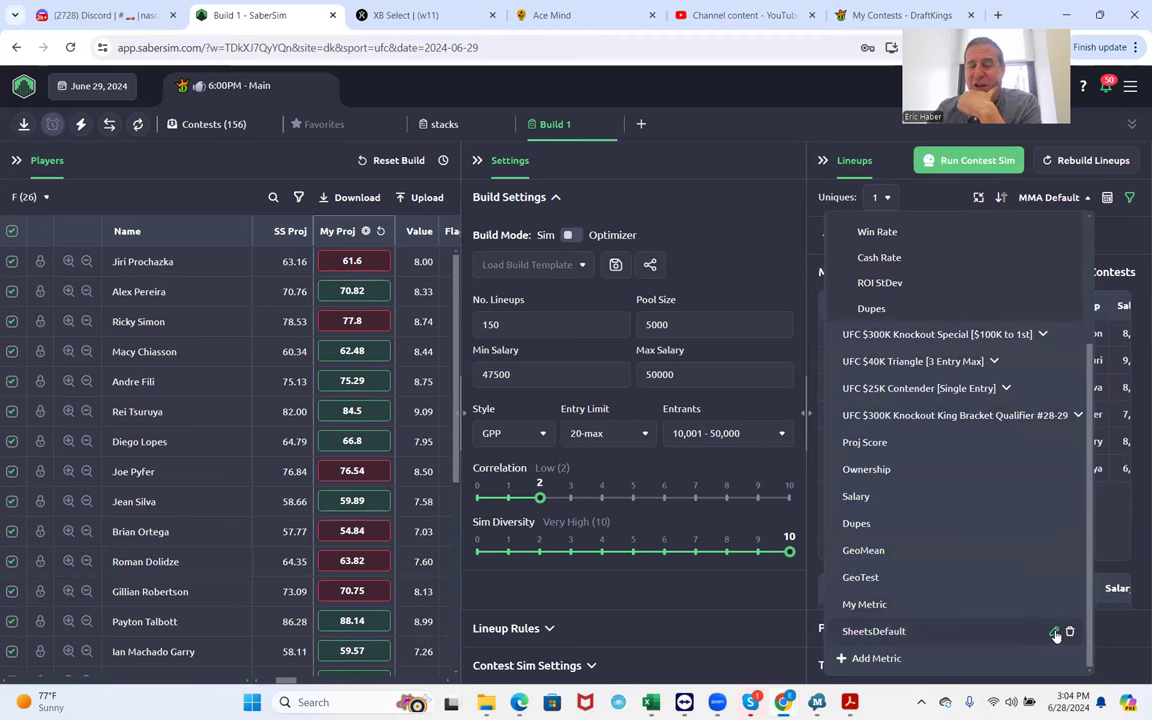
left_click(1054, 633)
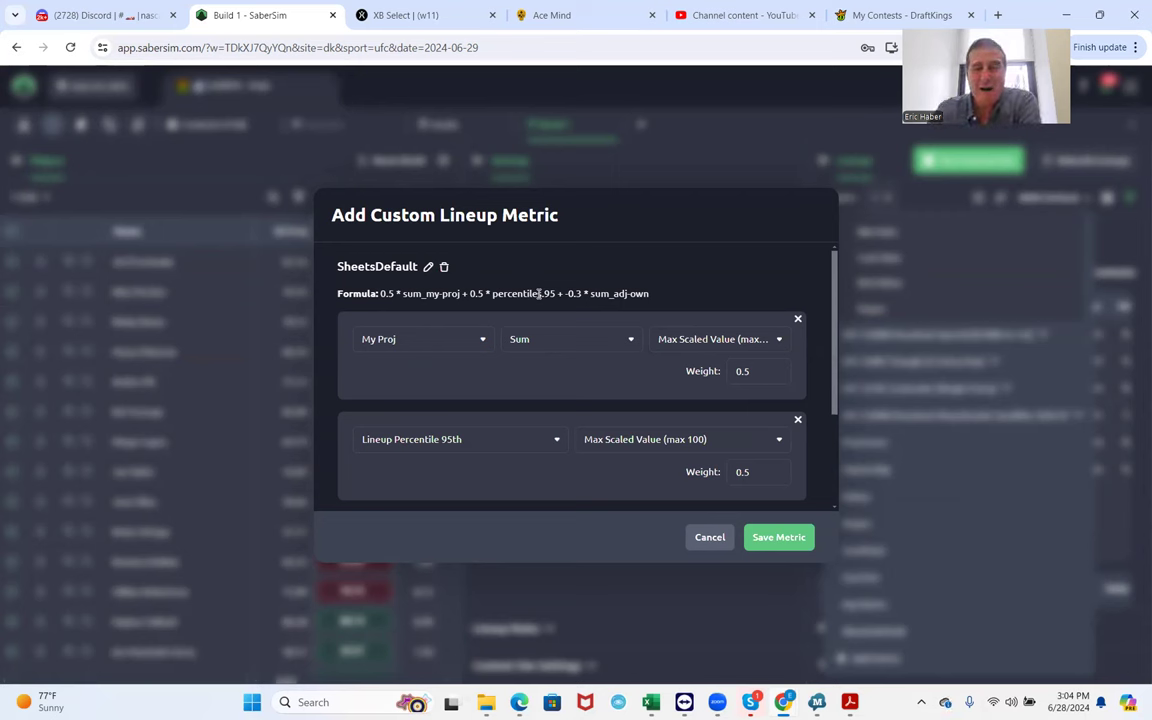
left_click(706, 538)
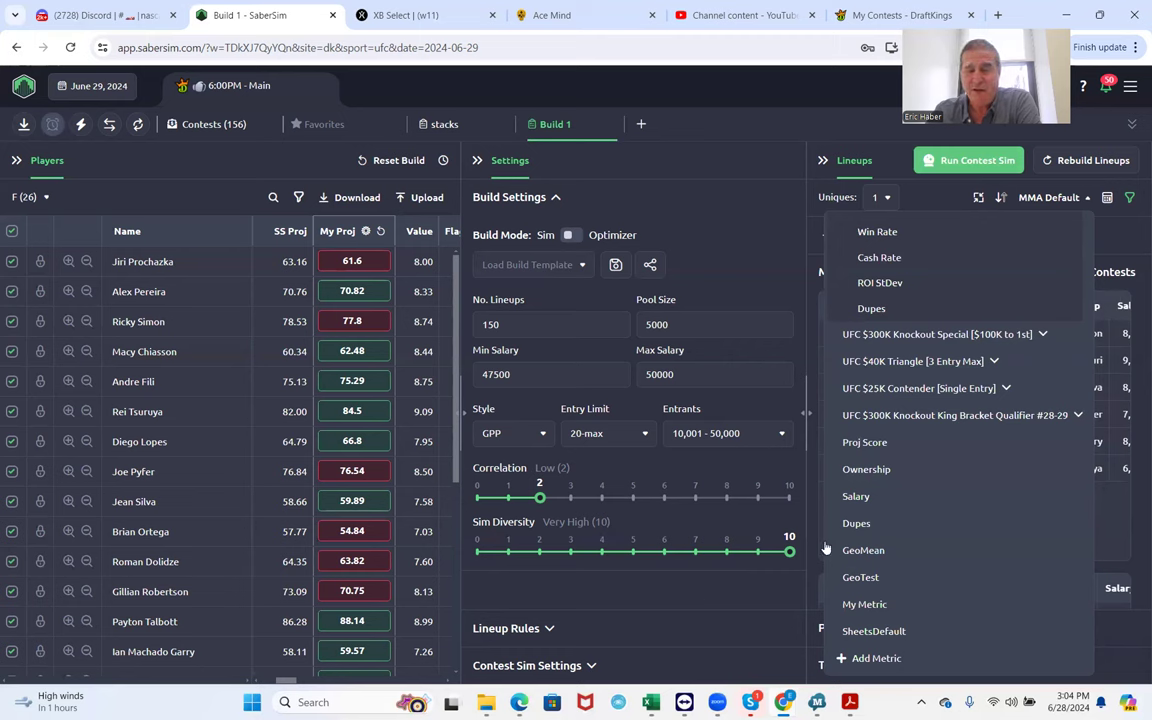
Rank the lineups by SheetsDefault and limit the selection to 50 lineups with 2 uniques.
left_click(873, 633)
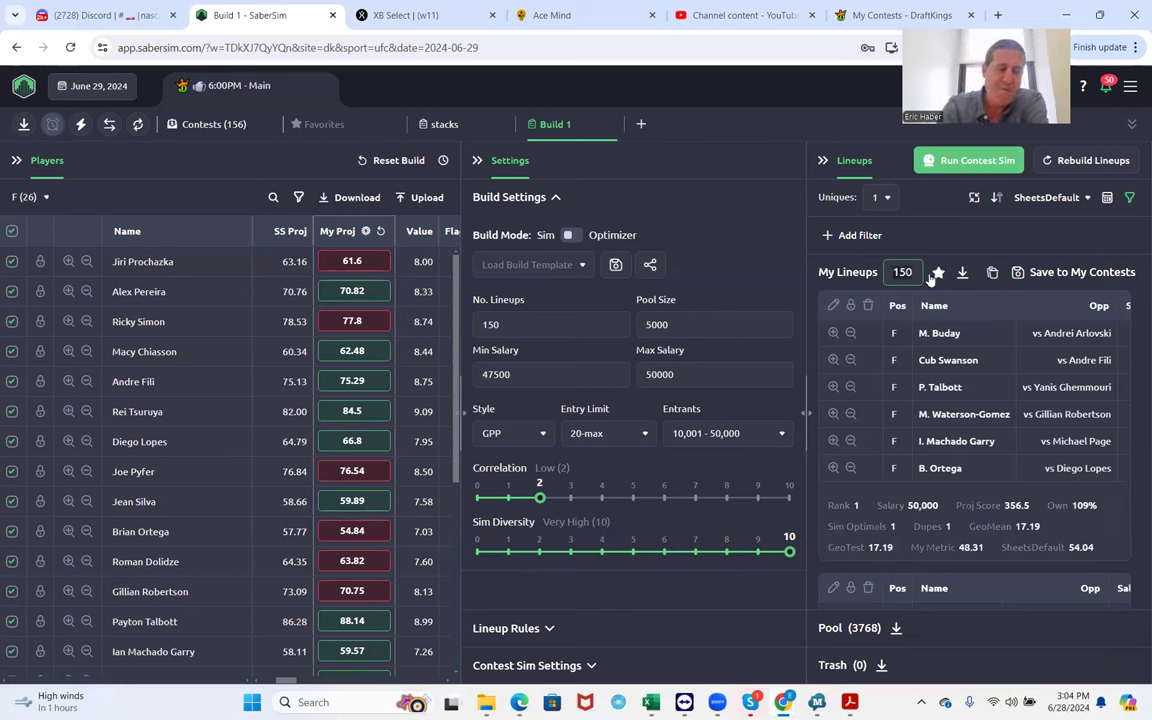
key("BackSpace")
key("BackSpace")
key("BackSpace")
type("50")
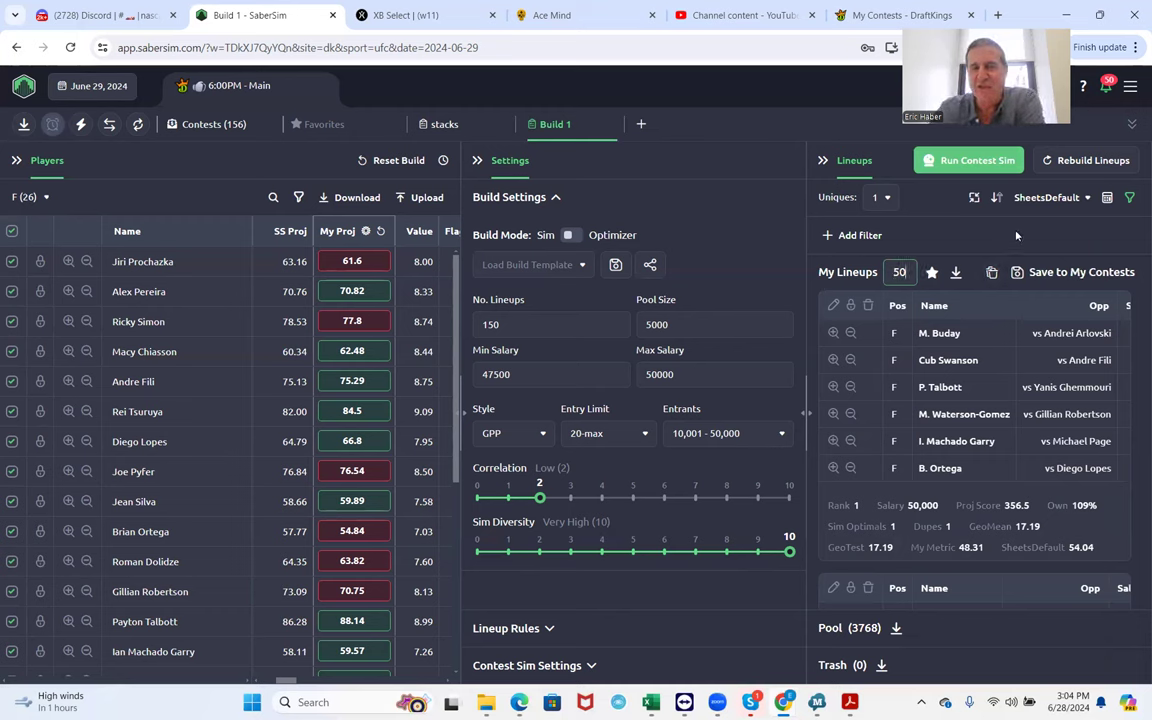
key("Return")
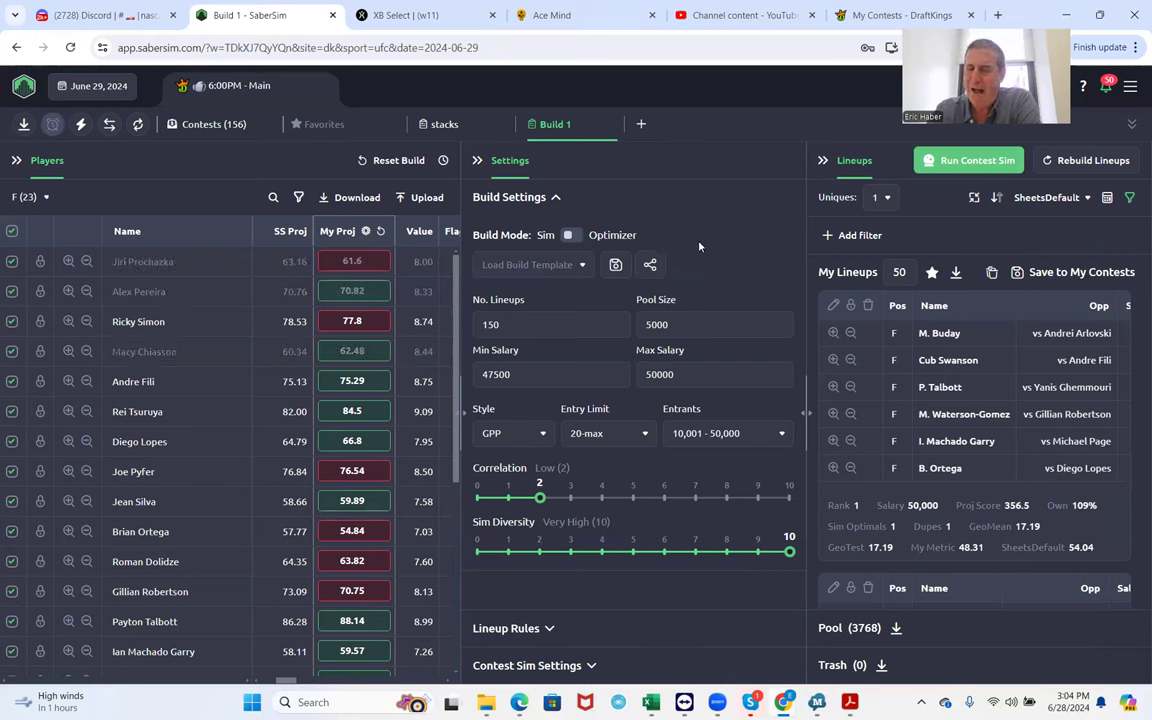
left_click(879, 197)
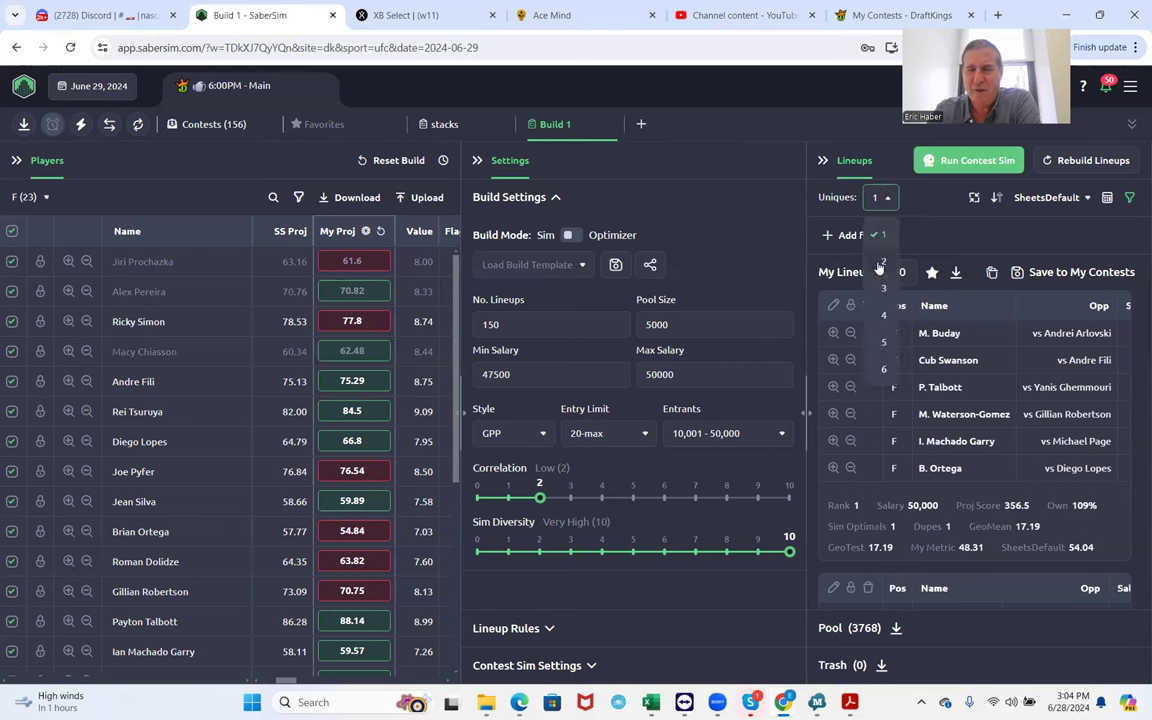
left_click(883, 261)
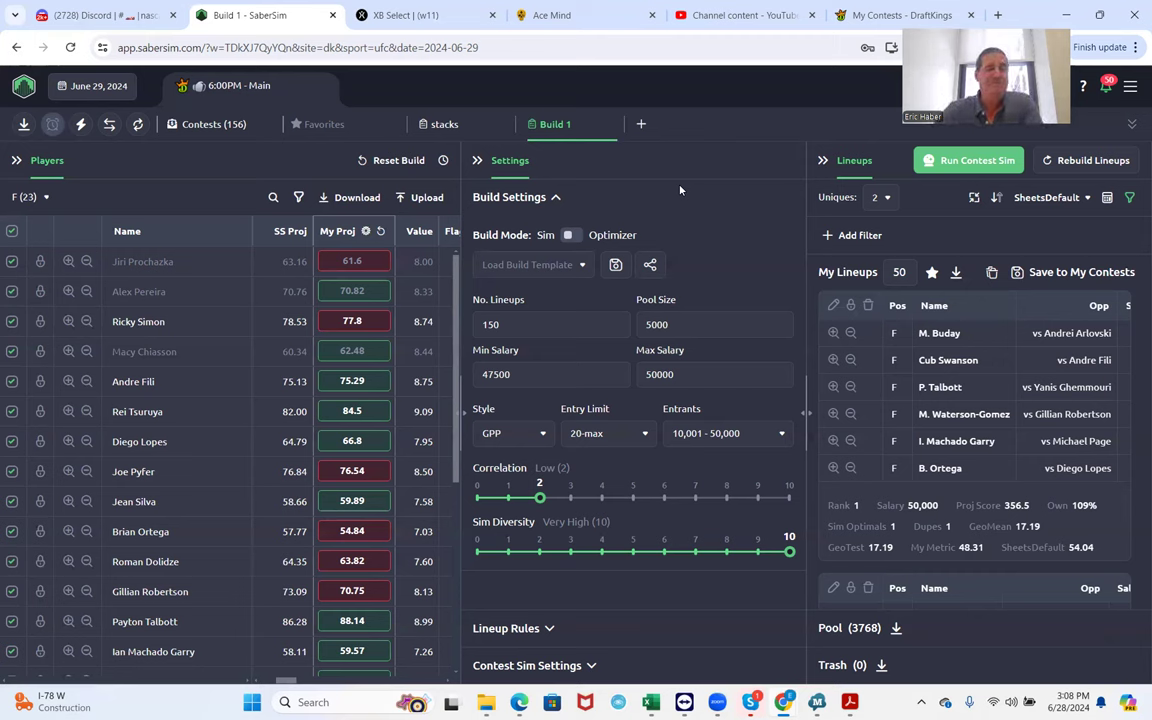
Review the ownership, salary and opponent of the fighters throughout the player table.
left_click_drag(285, 681, 309, 687)
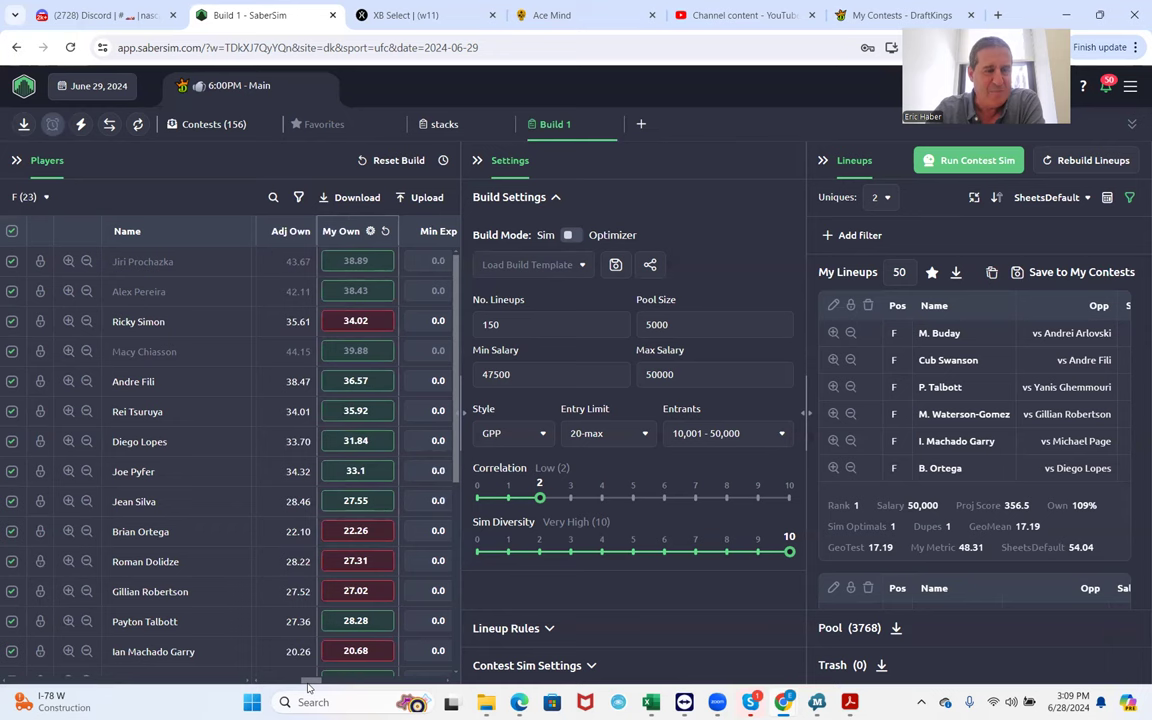
left_click_drag(309, 682, 268, 681)
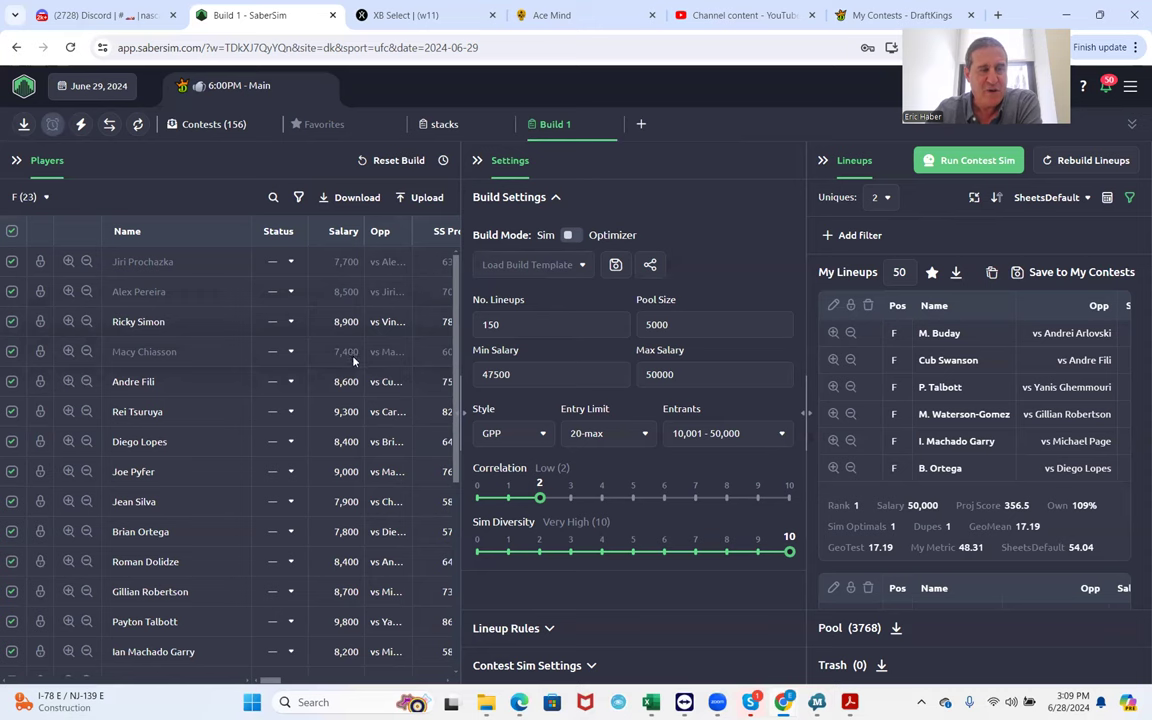
scroll(346, 506, "down", 6)
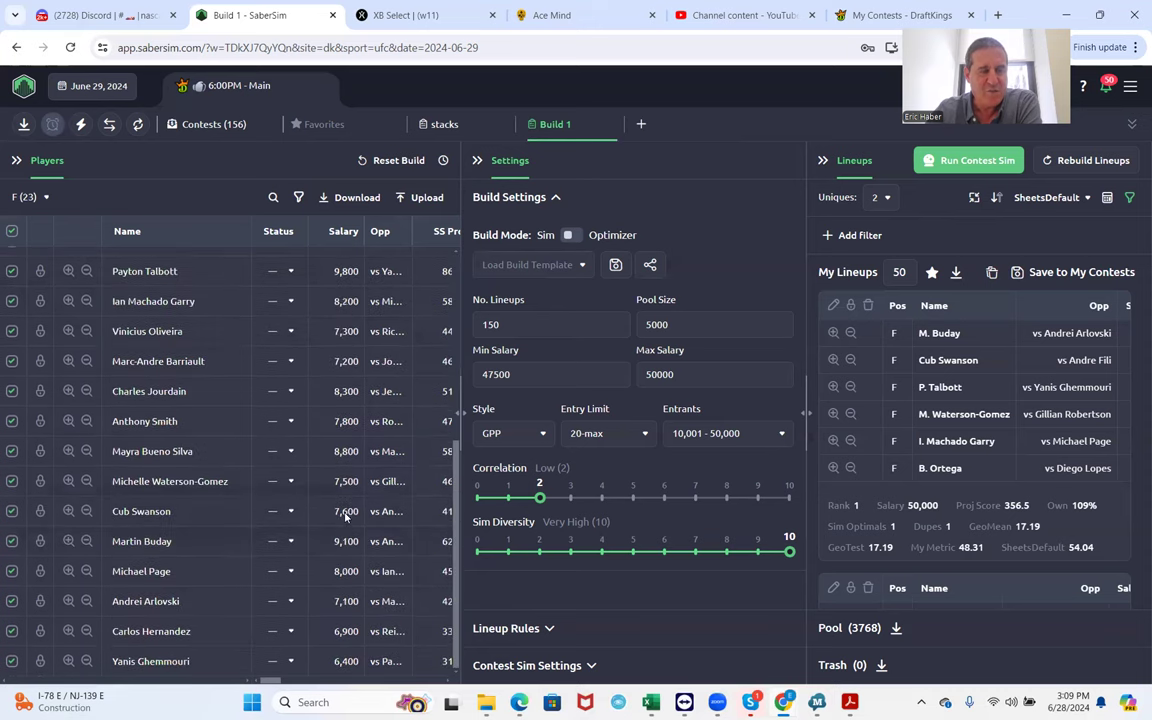
scroll(312, 450, "up", 6)
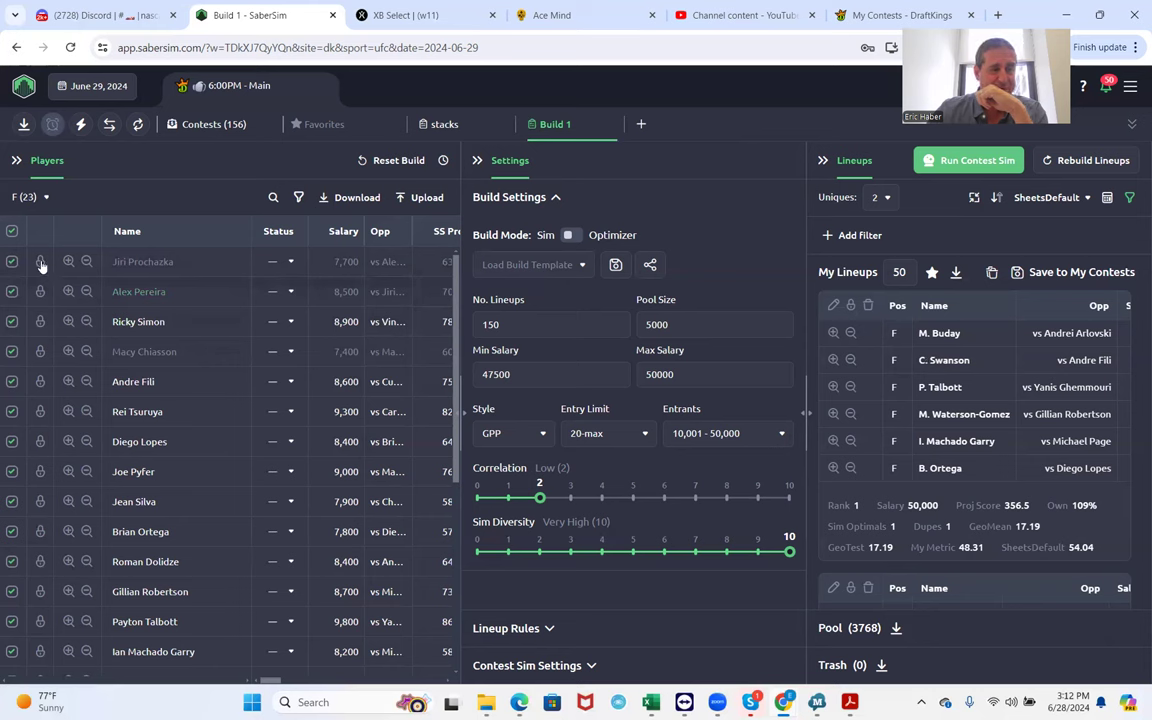
Lock Jiri Prochazka into the lineups and set the uniques to 1.
left_click(40, 262)
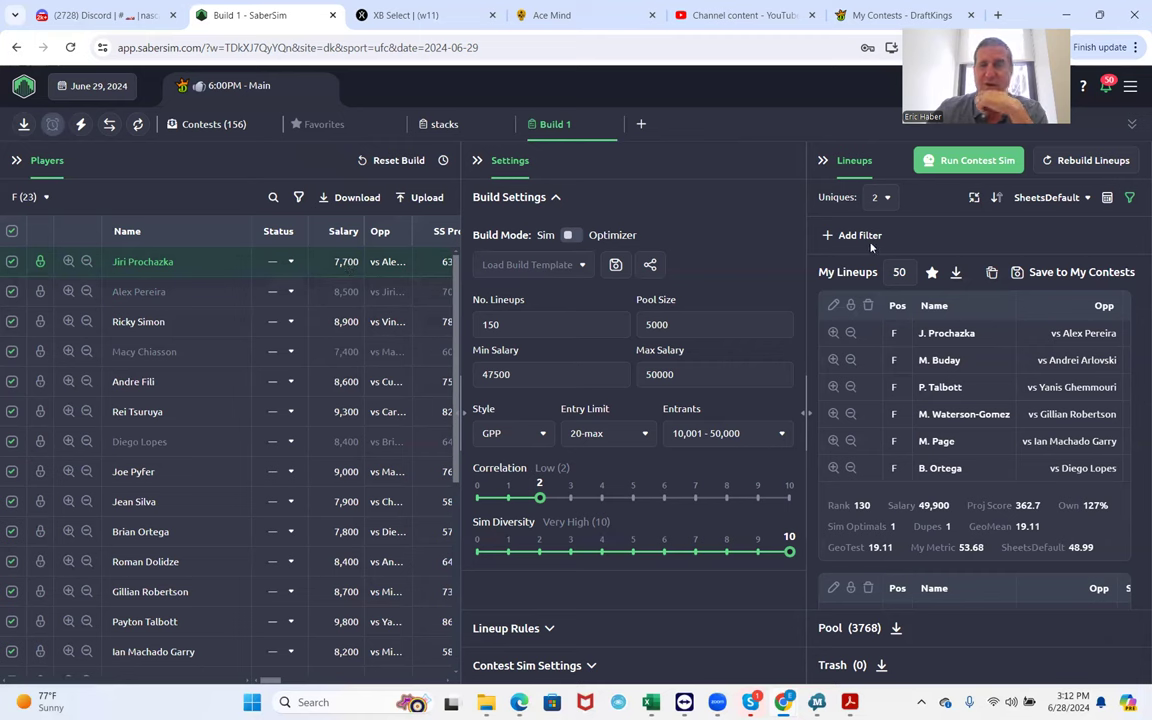
left_click(897, 198)
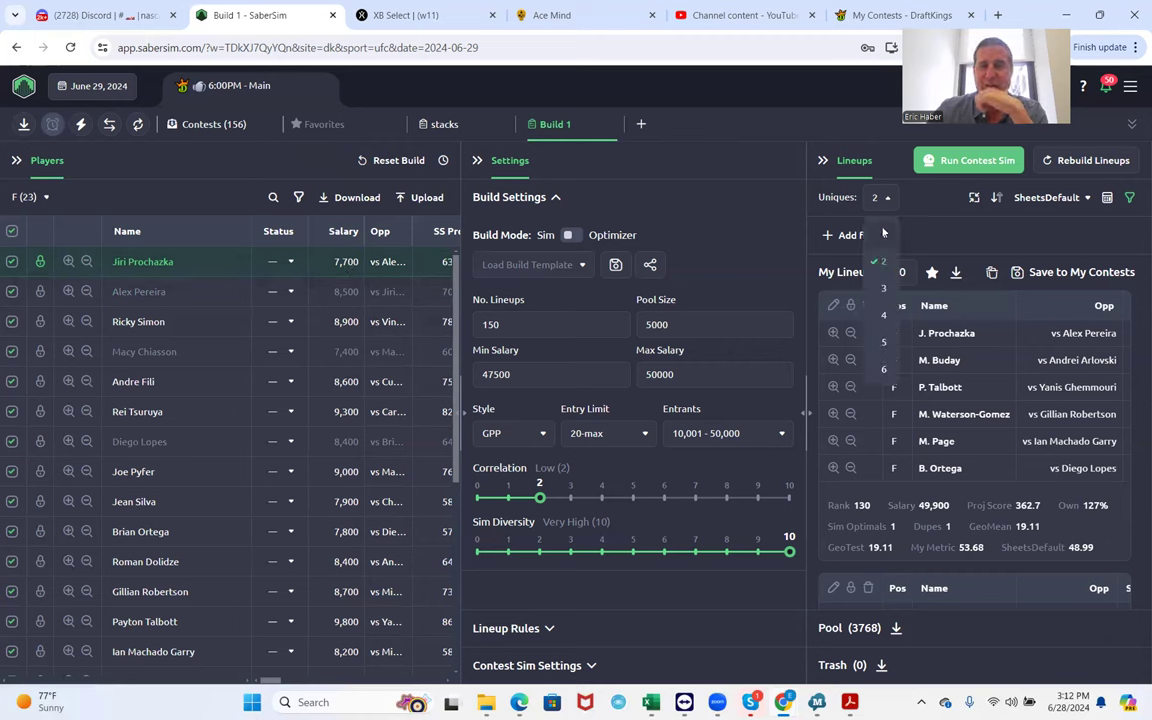
left_click(883, 233)
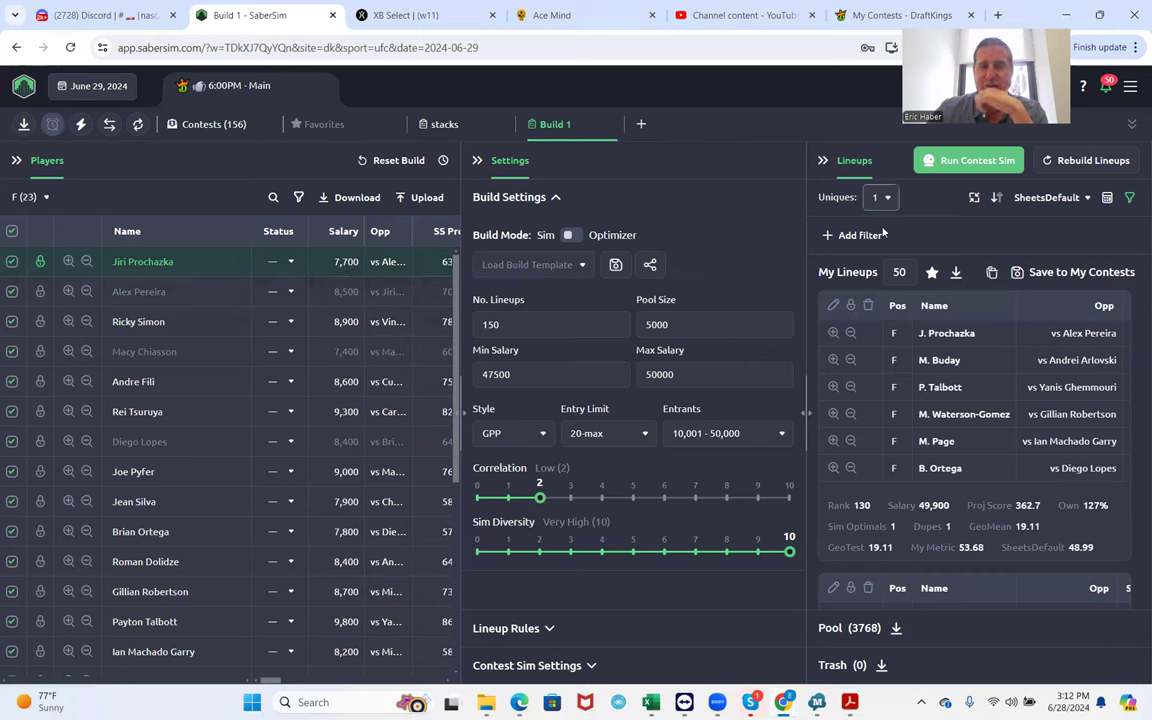
Add a lineup pool filter that shows only lineups with a salary less than 49300.
left_click(828, 236)
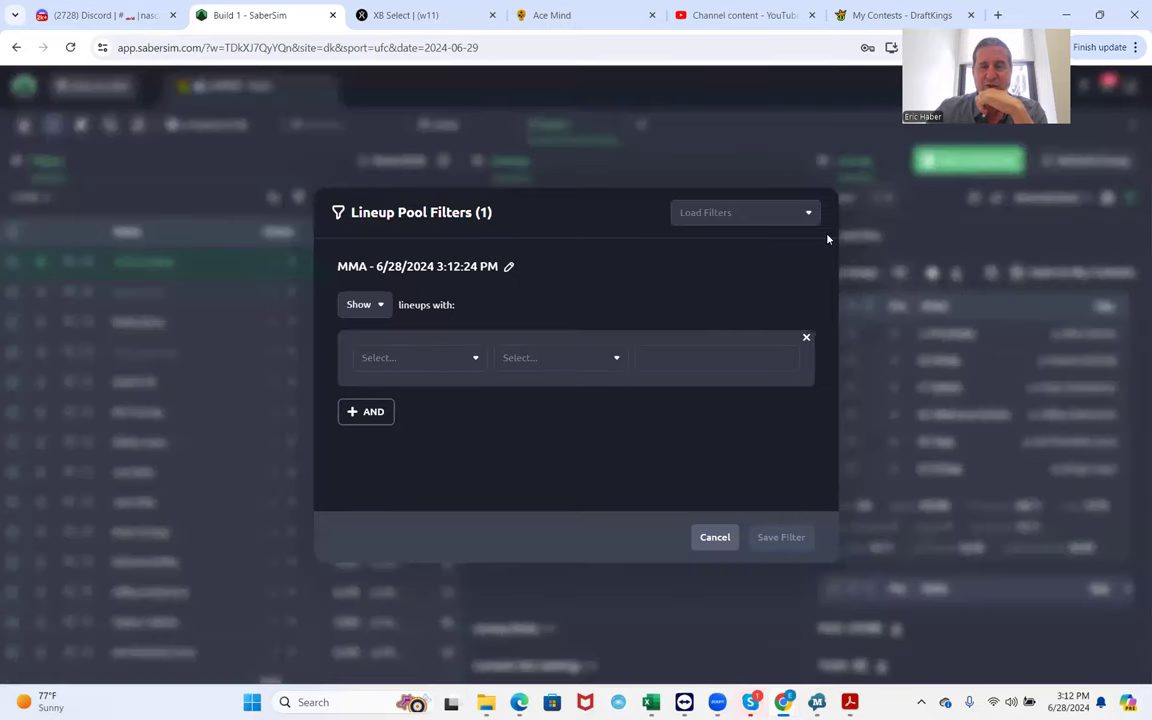
left_click(445, 358)
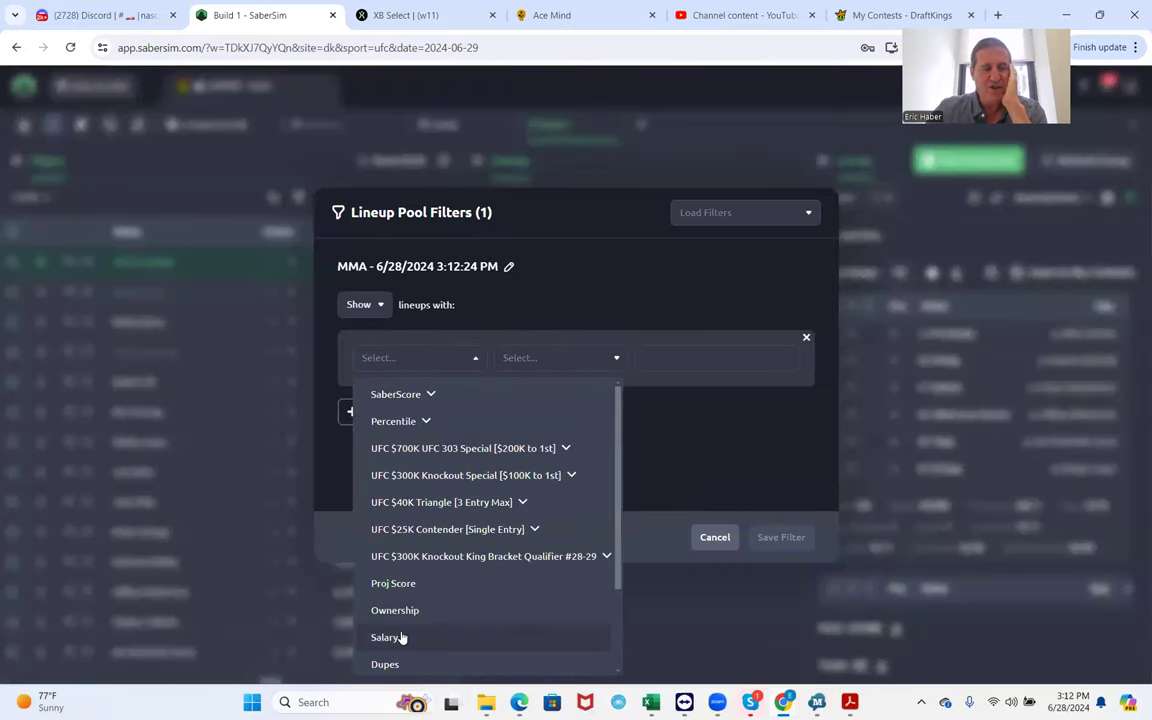
left_click(400, 637)
left_click(527, 362)
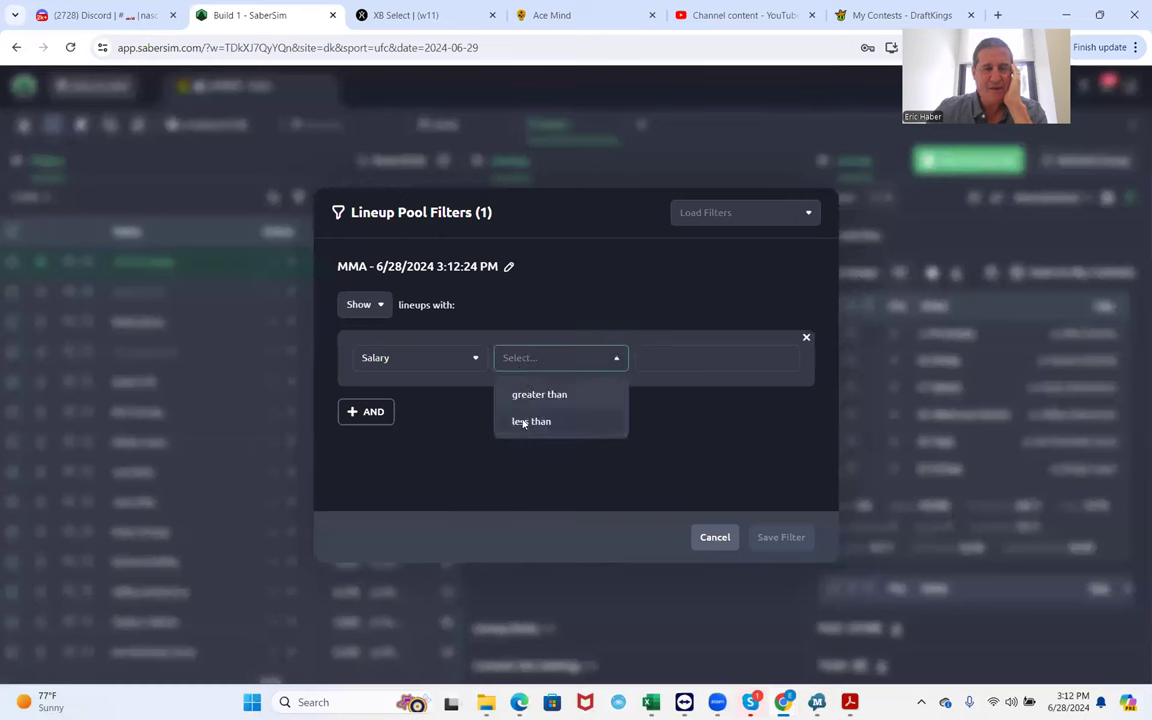
left_click(530, 419)
left_click(676, 361)
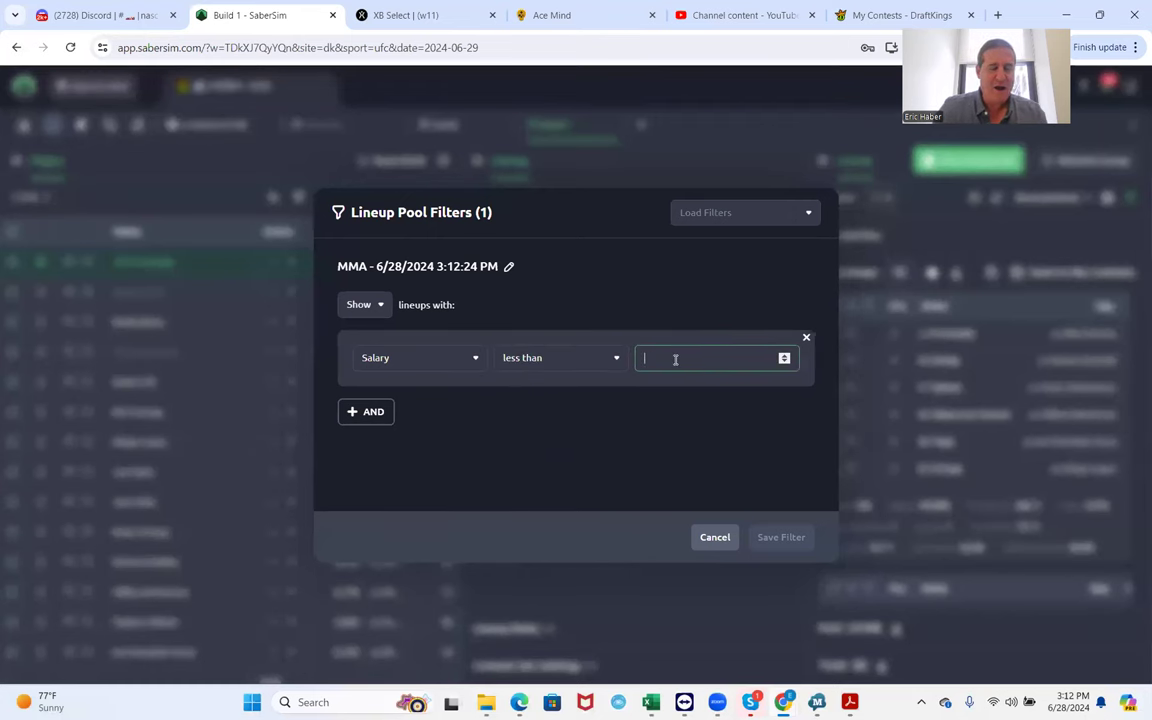
type("49300")
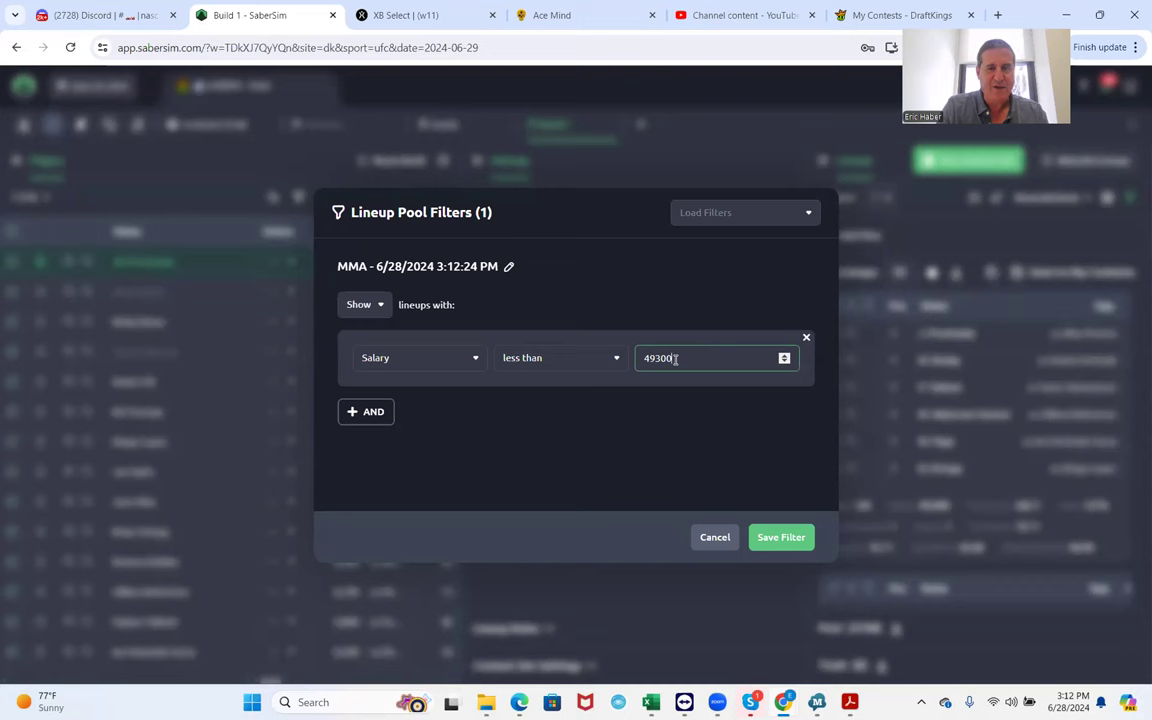
left_click(784, 537)
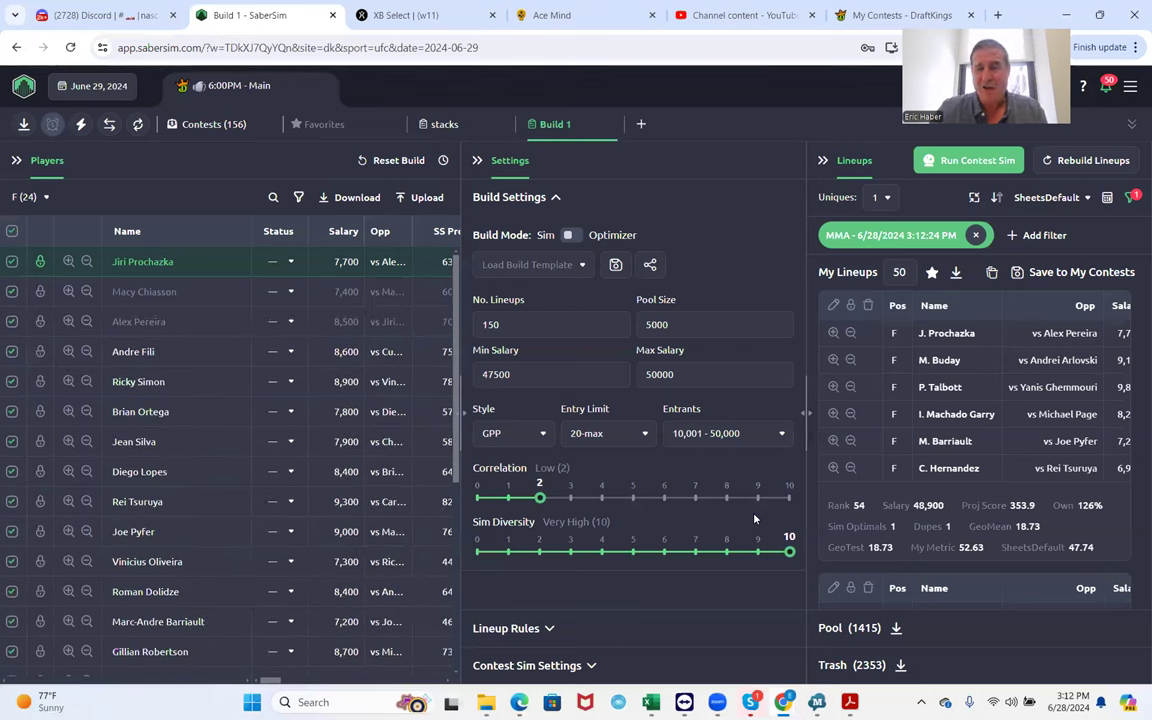
Download the top 30 lineups ranked by RAROI for the UFC $700K UFC 303 Special contest.
left_click(1050, 197)
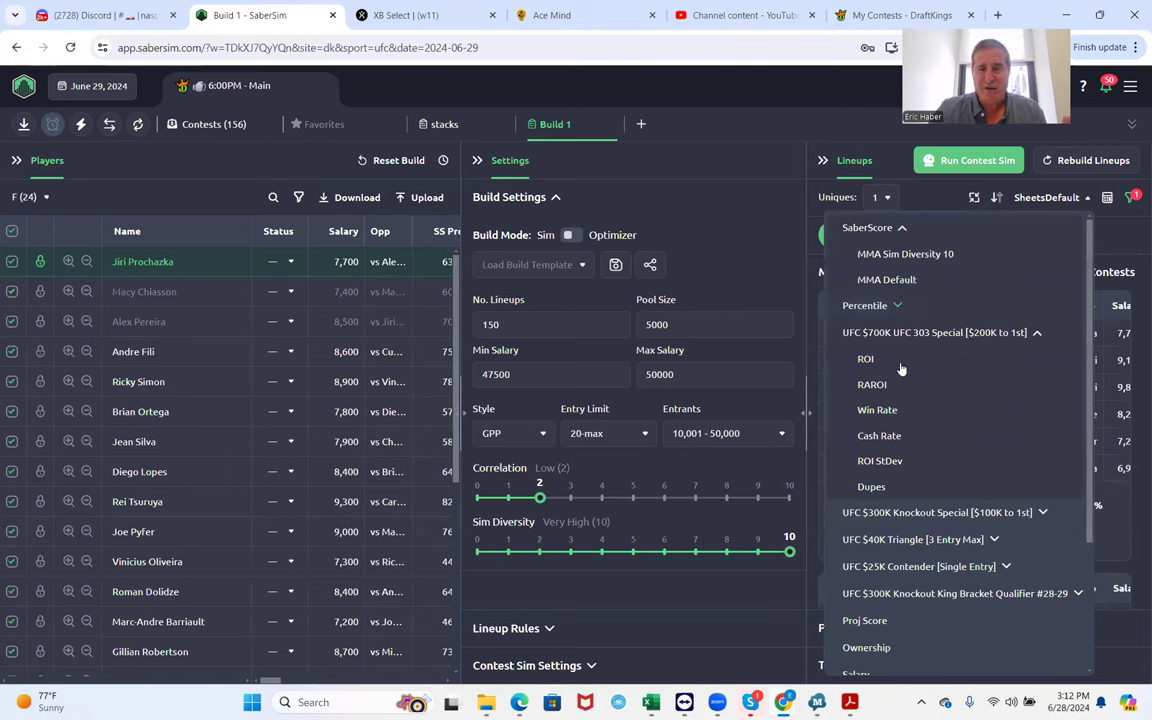
left_click(872, 385)
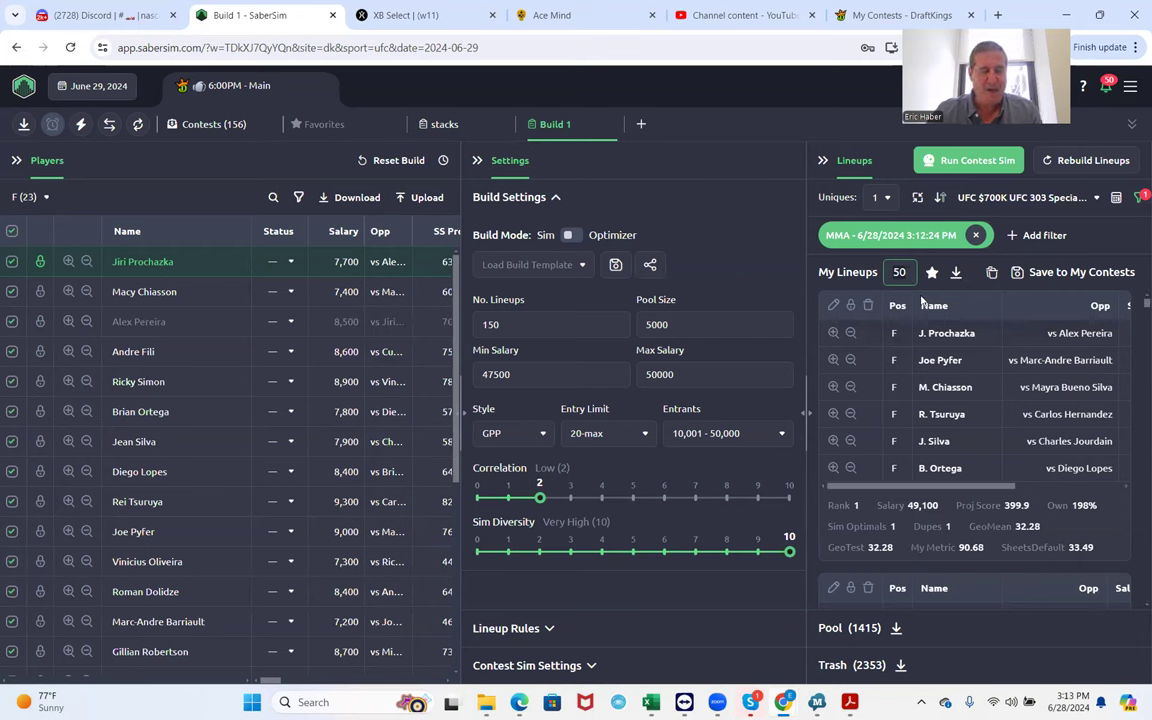
key("BackSpace")
key("BackSpace")
type("30")
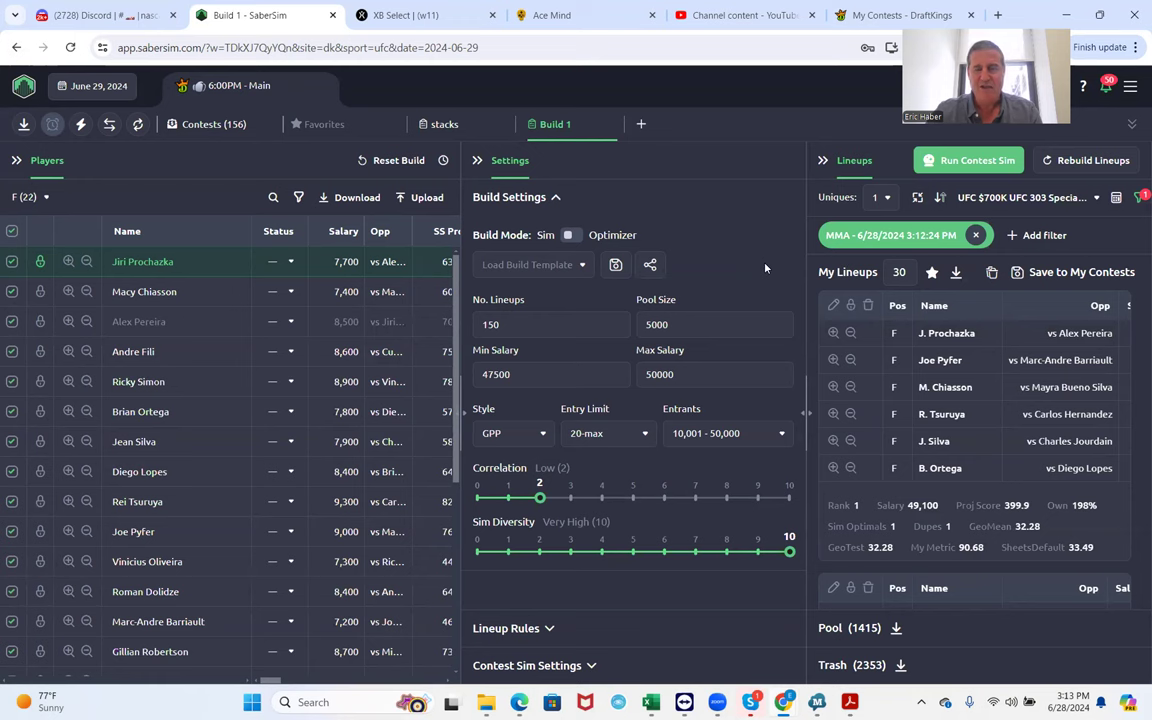
left_click(956, 273)
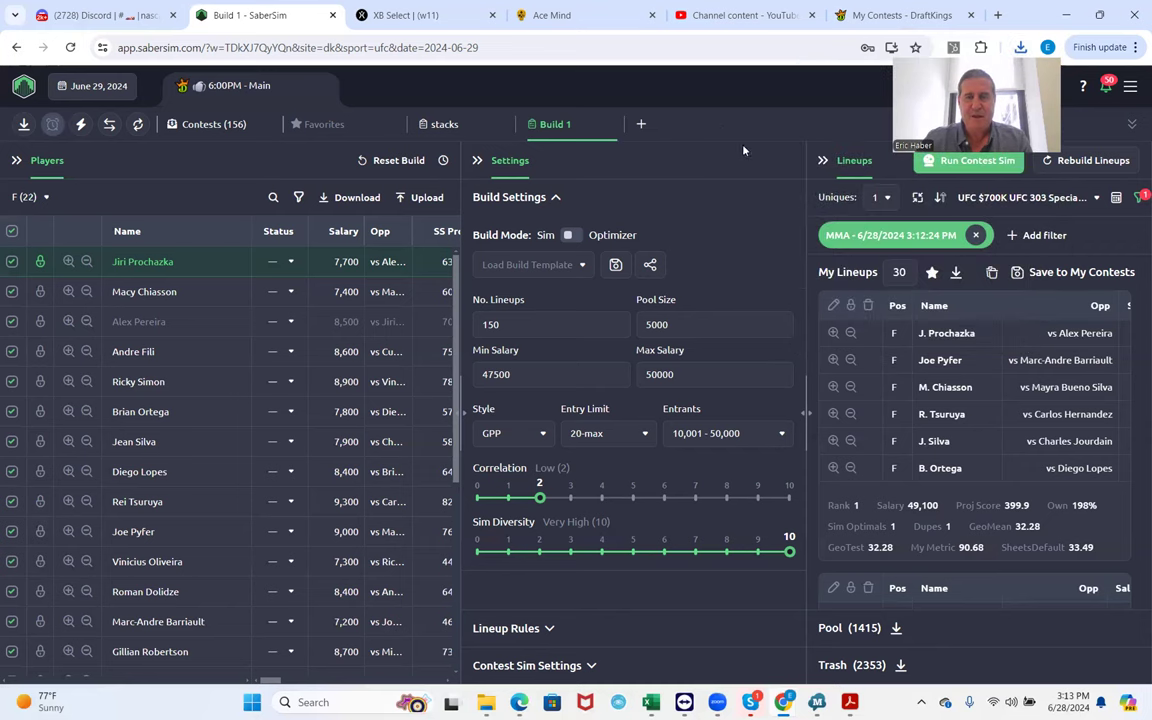
Remove the salary filter and lock Macy Chiasson into the lineups in place of Jiri Prochazka.
left_click(976, 236)
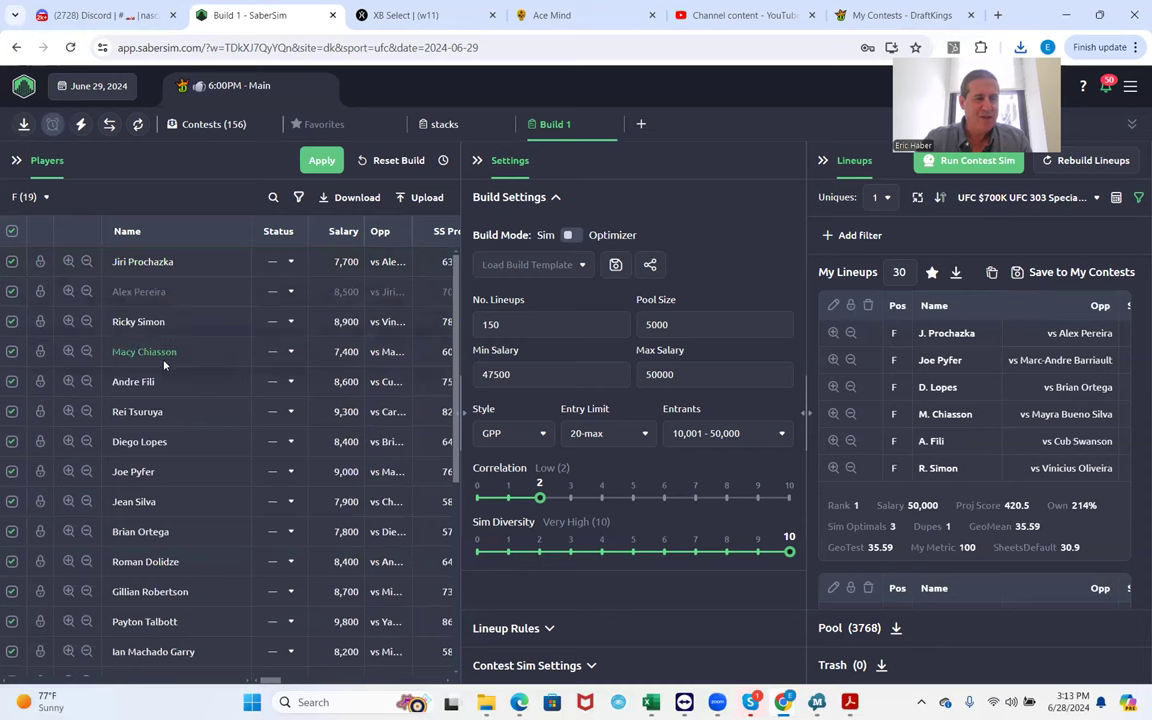
left_click(41, 351)
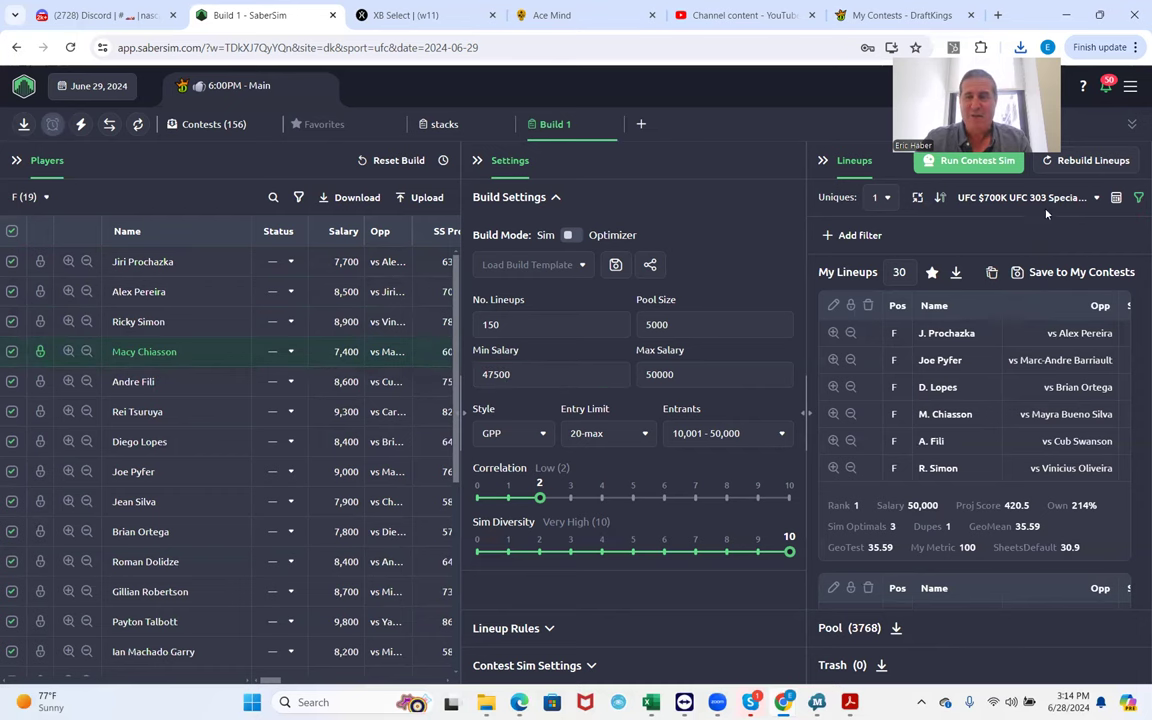
left_click(1138, 197)
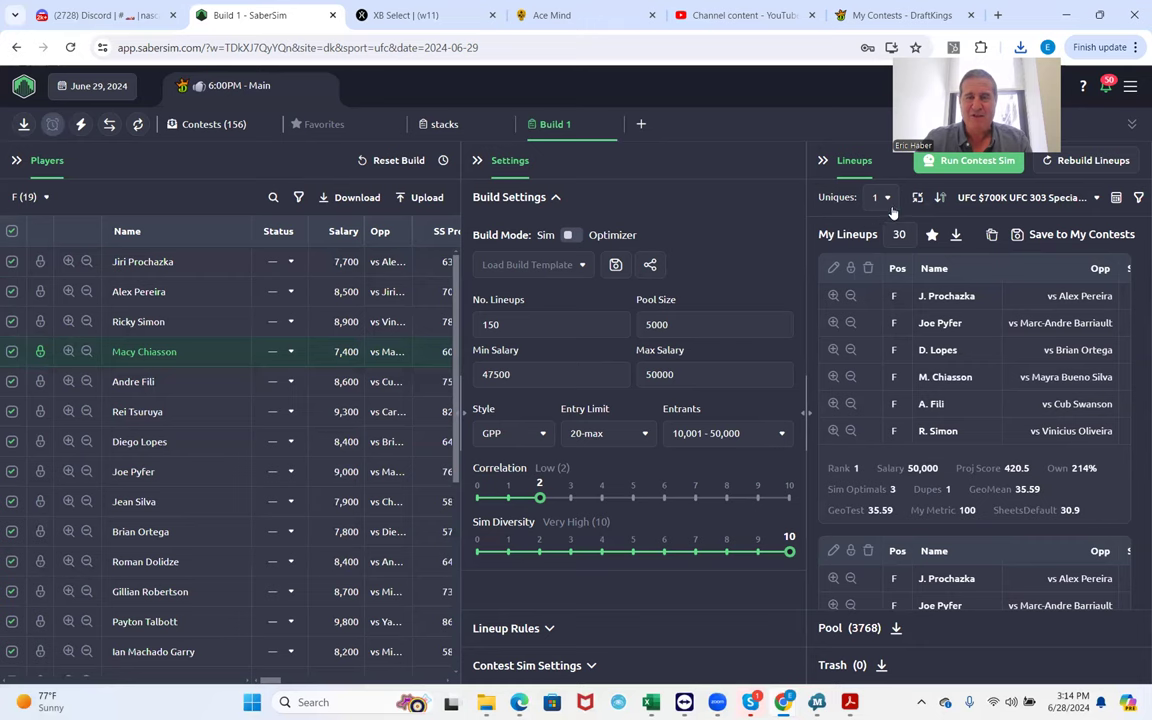
left_click(1138, 197)
Filter the lineup pool to show only lineups with a salary less than 48700.
left_click(832, 240)
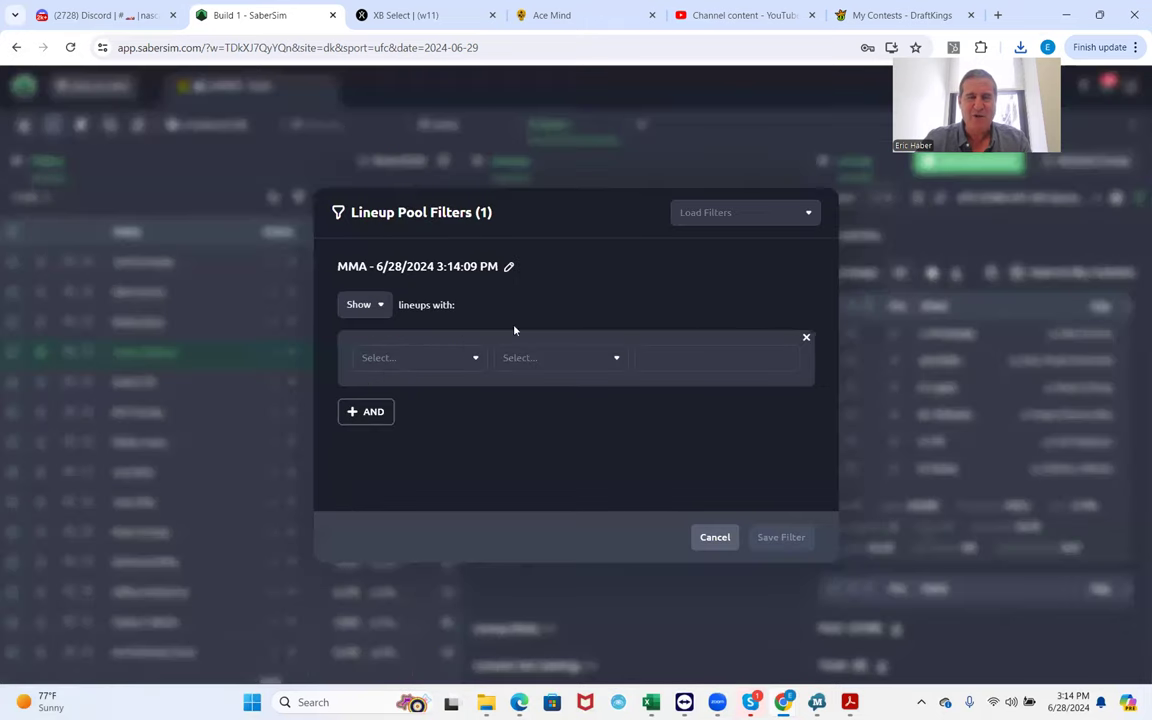
left_click(465, 359)
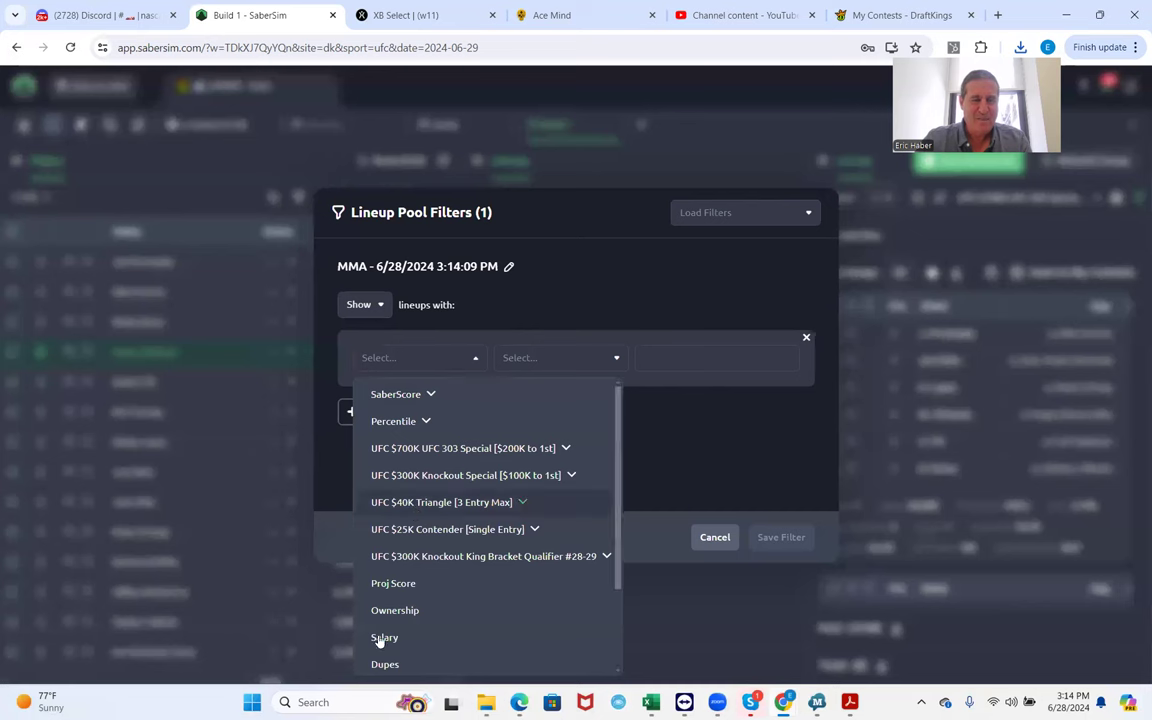
left_click(384, 637)
left_click(578, 358)
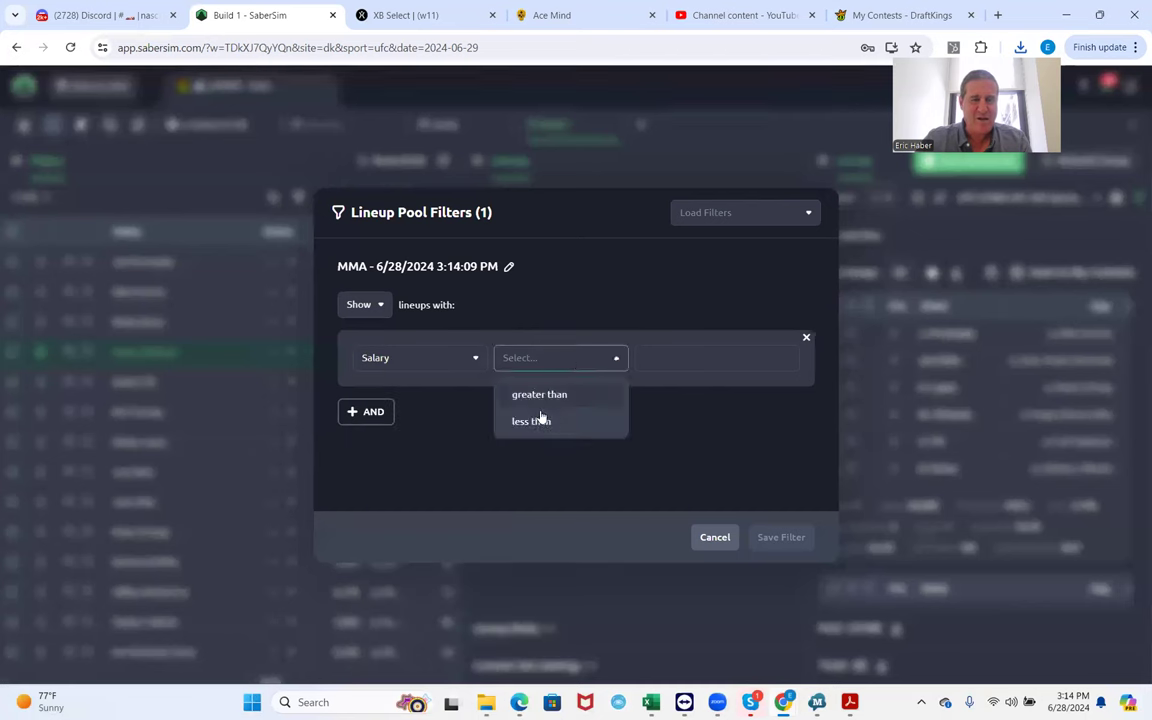
left_click(540, 421)
left_click(669, 352)
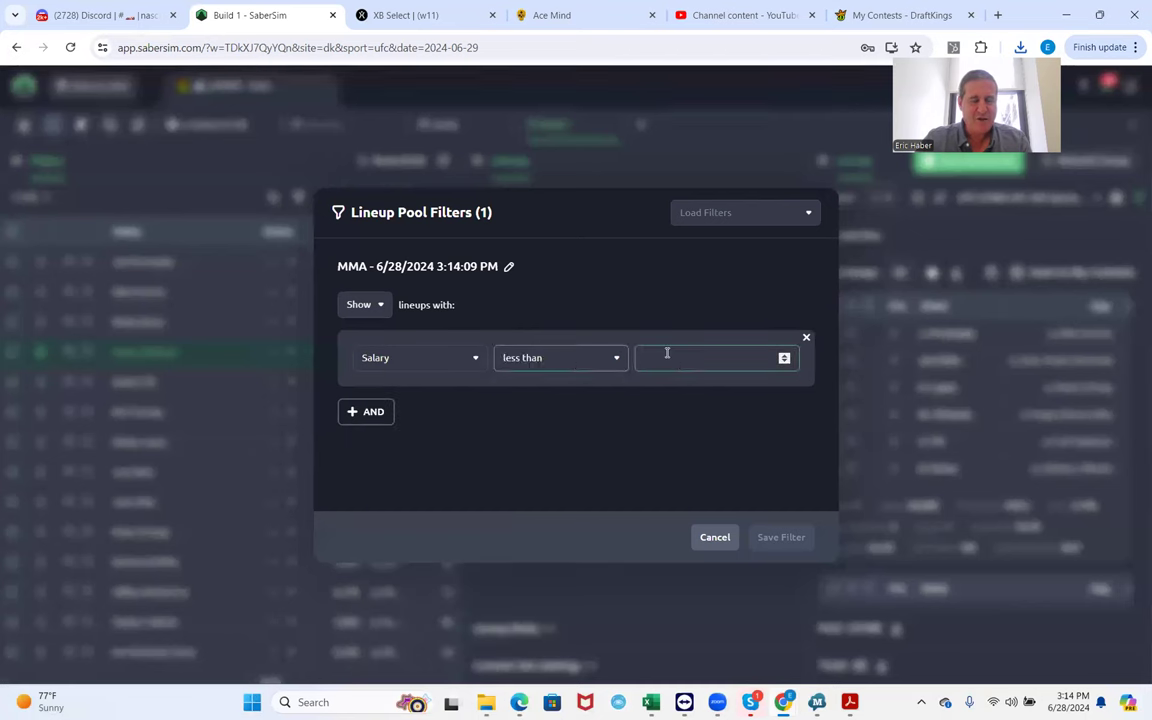
type("4")
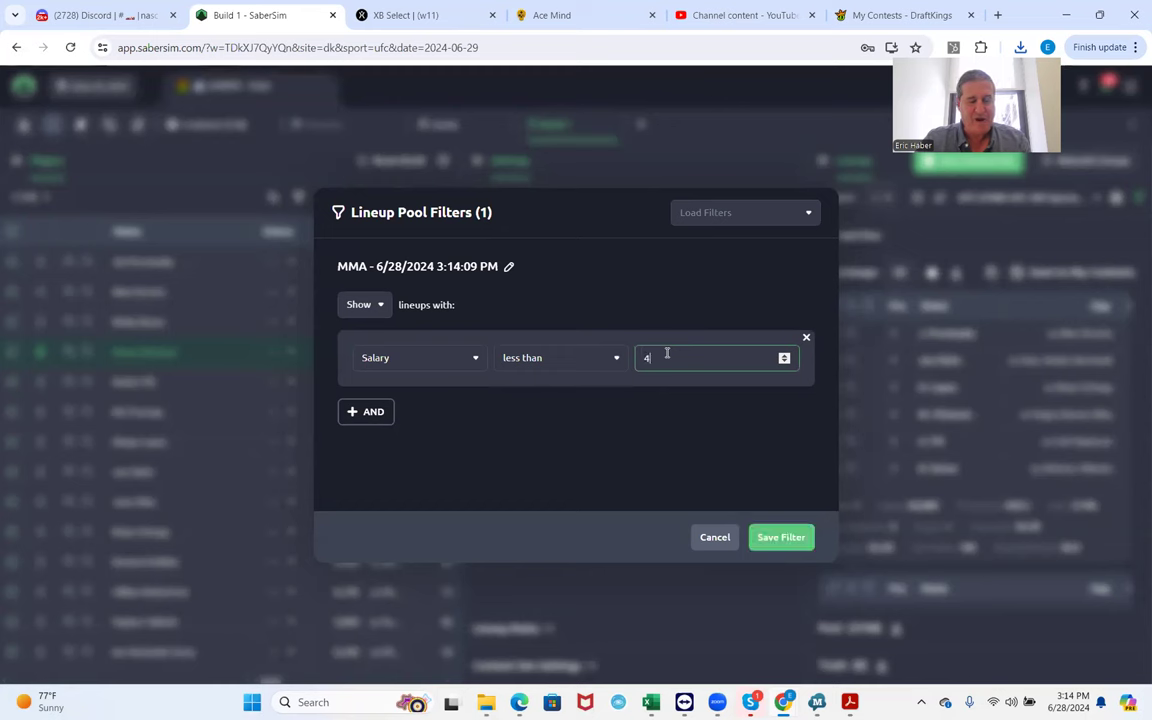
type("8700")
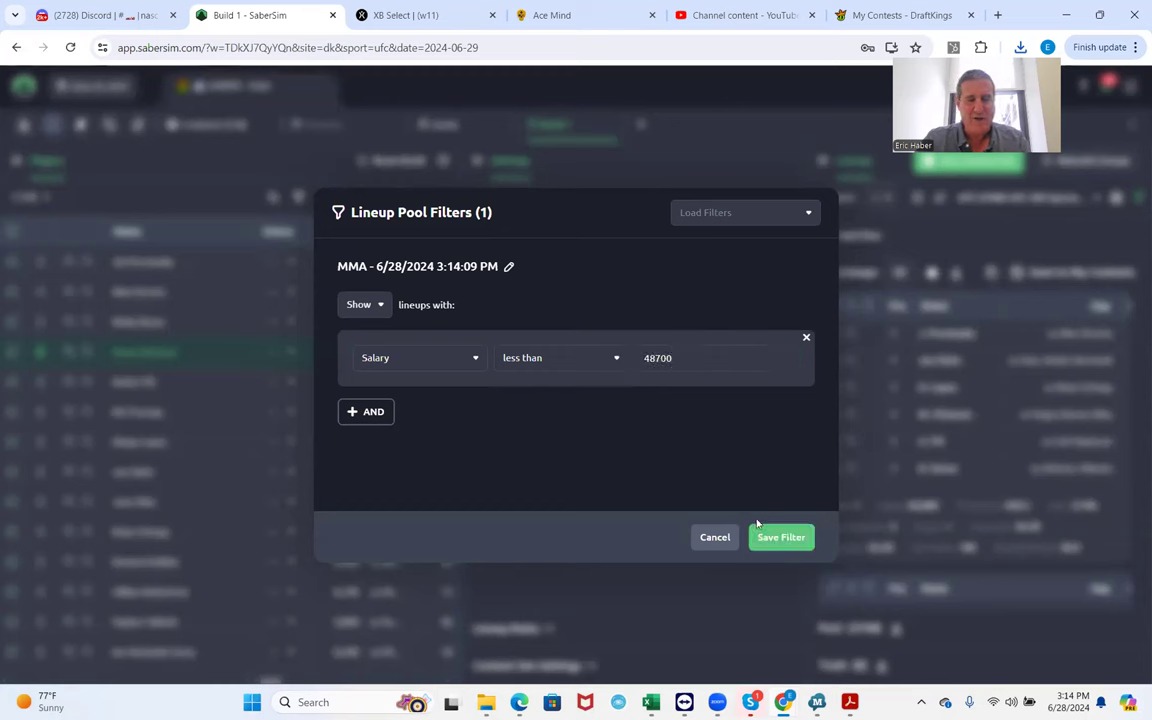
left_click(780, 545)
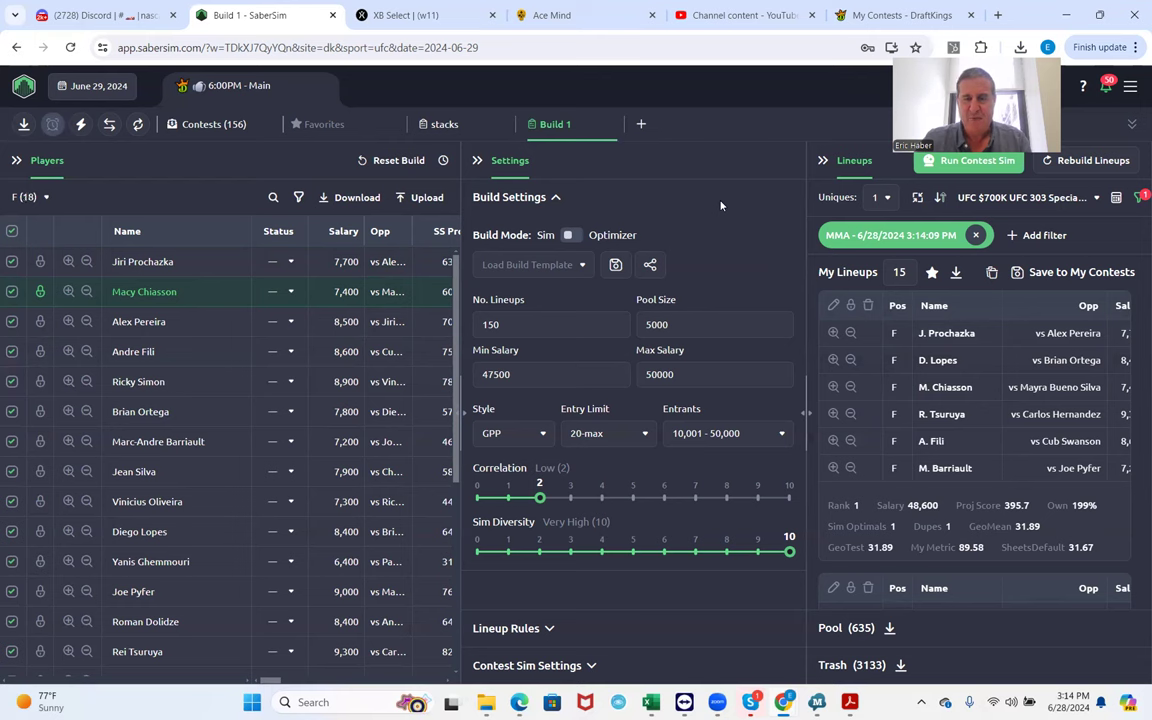
Download the top 15 Macy Chiasson lineups and remove the 48700 salary filter.
left_click(955, 274)
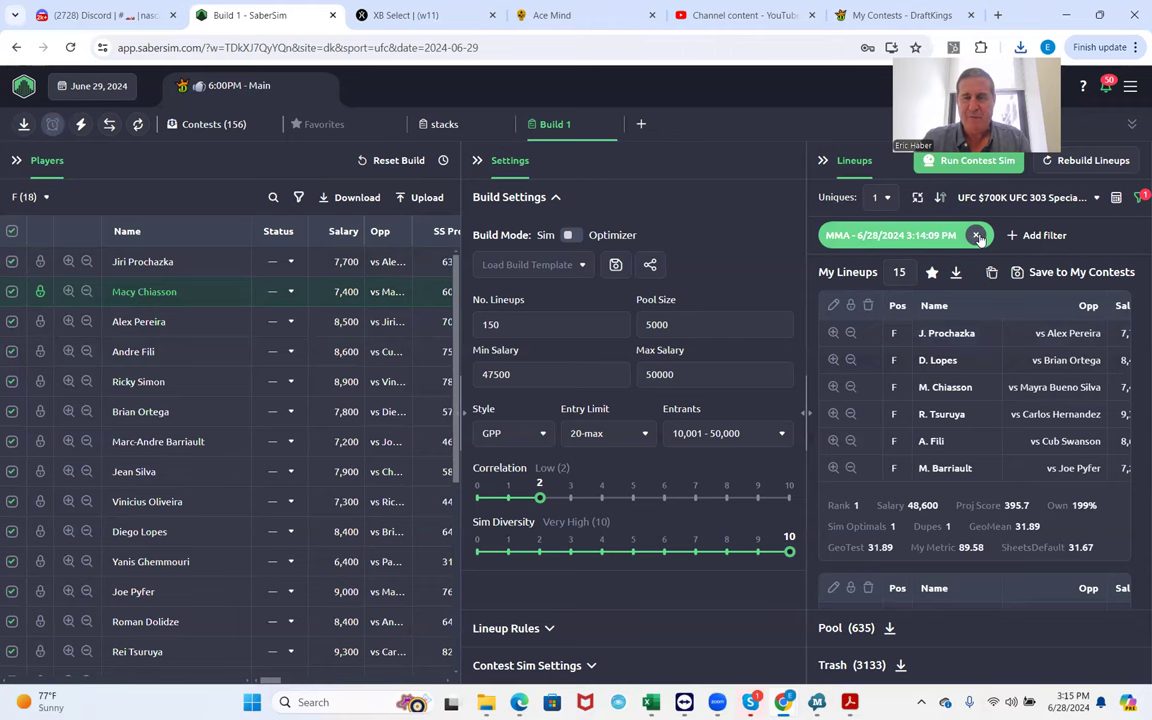
left_click(977, 236)
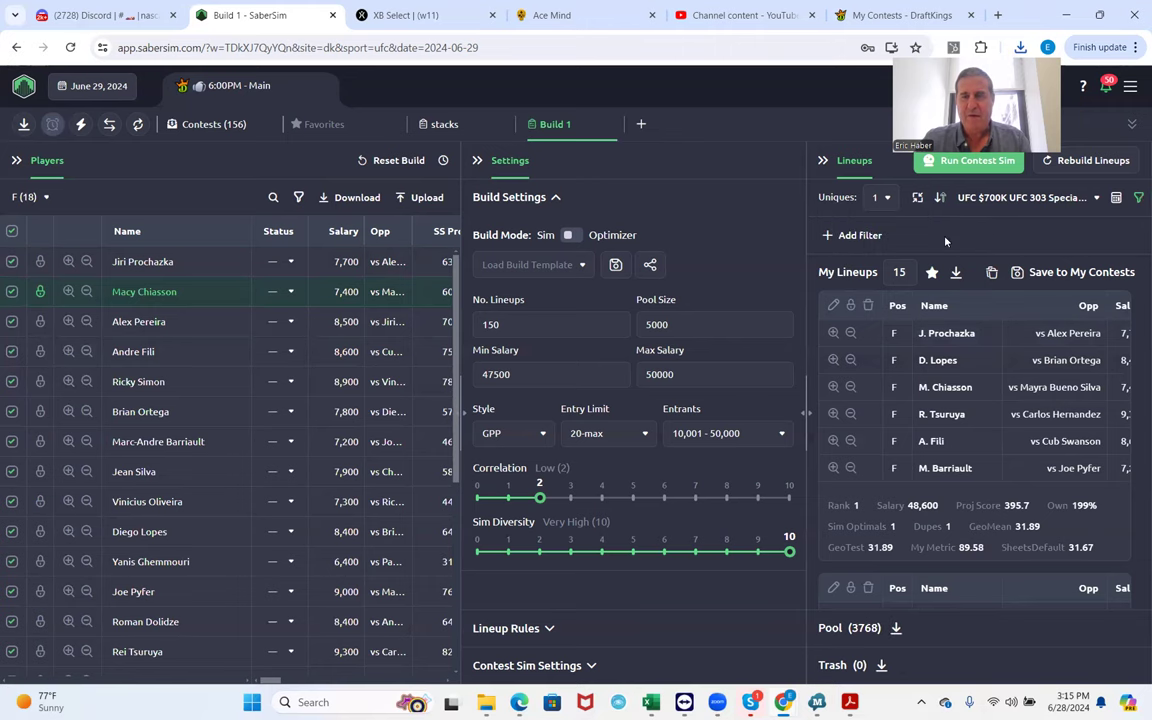
Create a pool filter that shows lineups with a salary less than 49800.
left_click(852, 236)
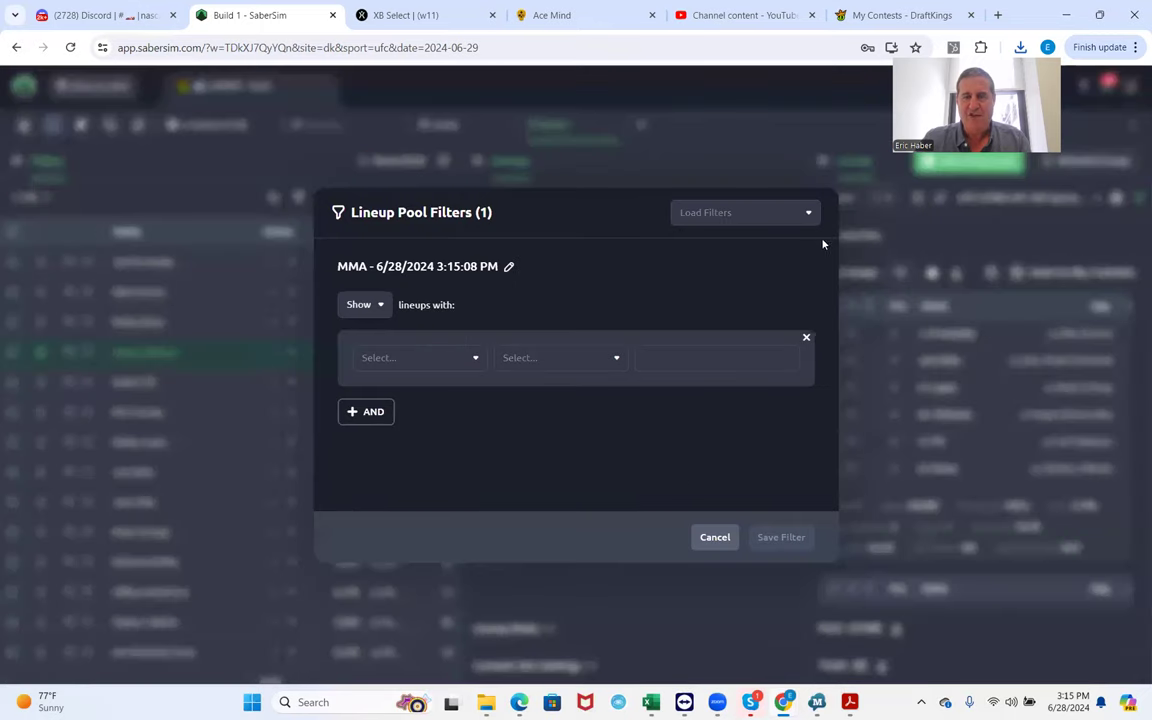
left_click(442, 357)
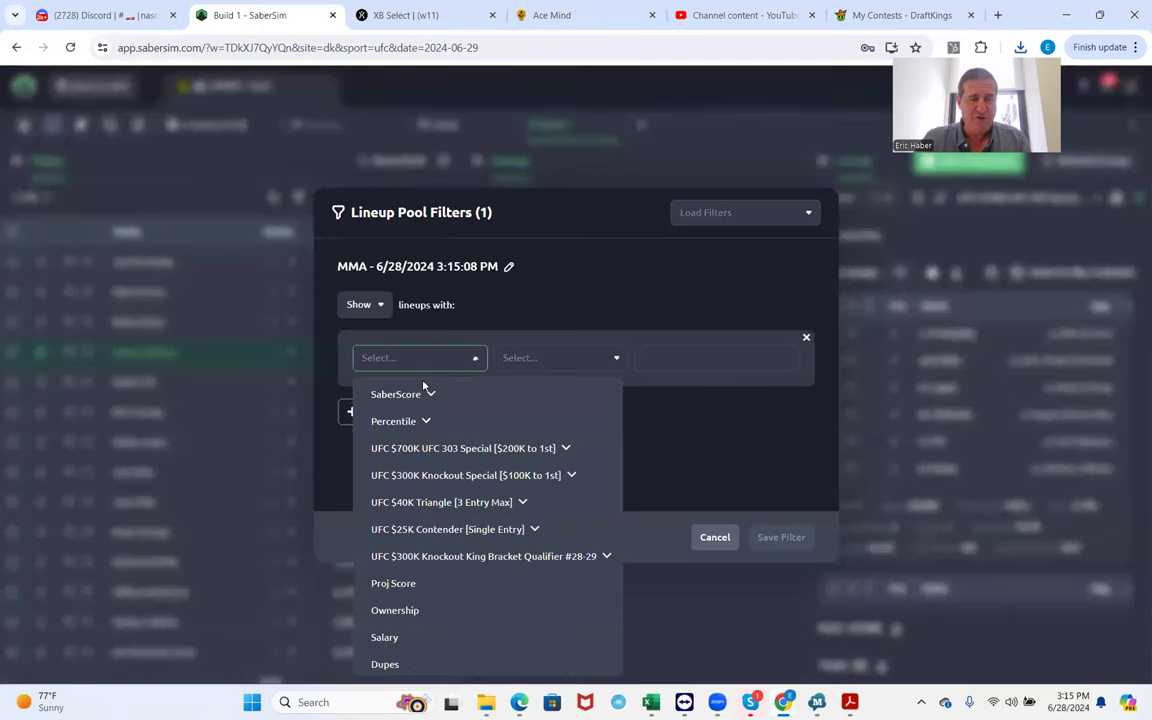
left_click(396, 640)
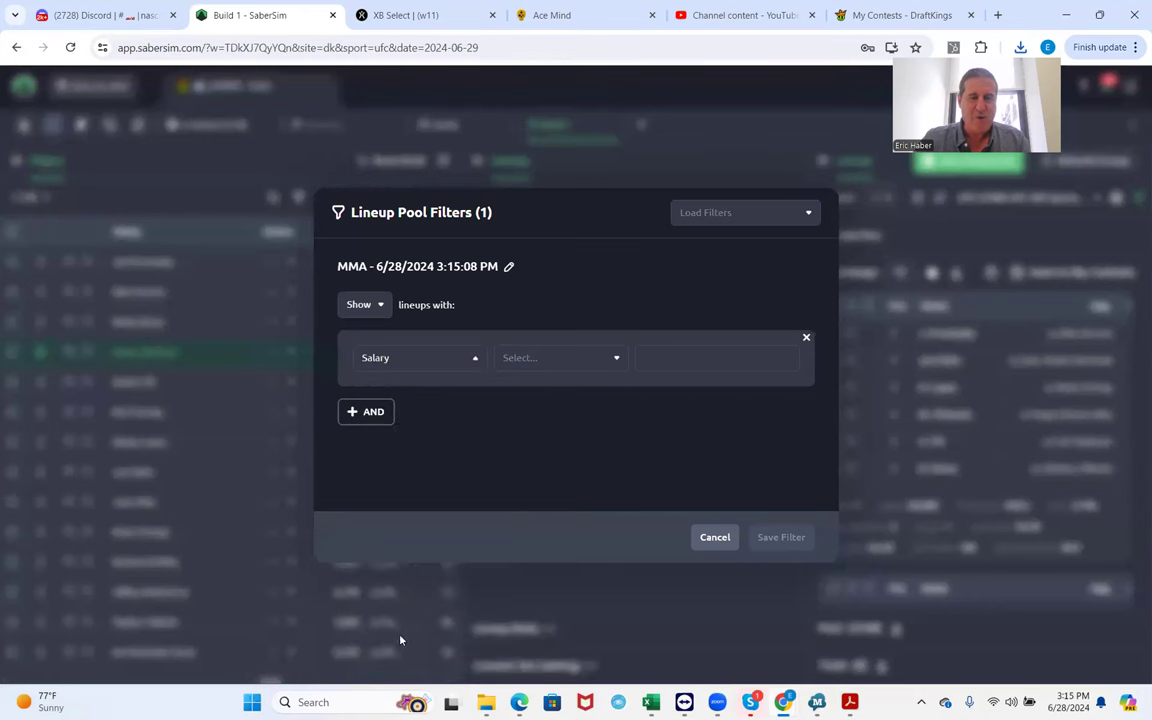
left_click(549, 368)
left_click(533, 420)
left_click(679, 361)
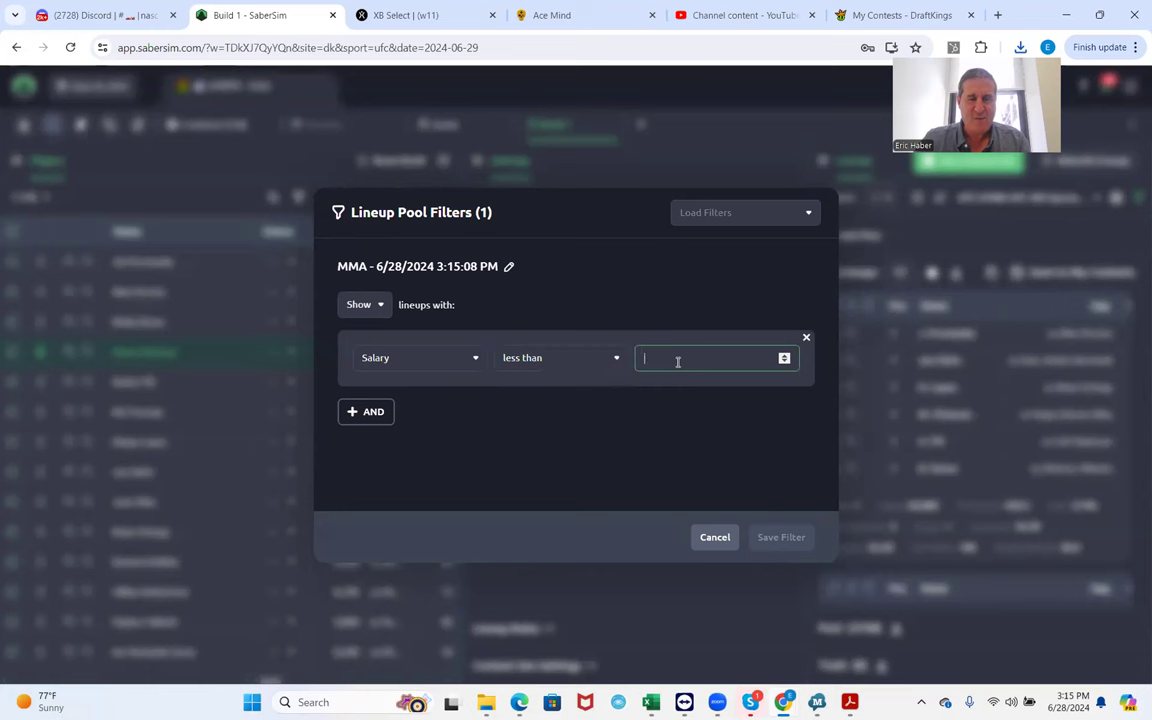
type("49800")
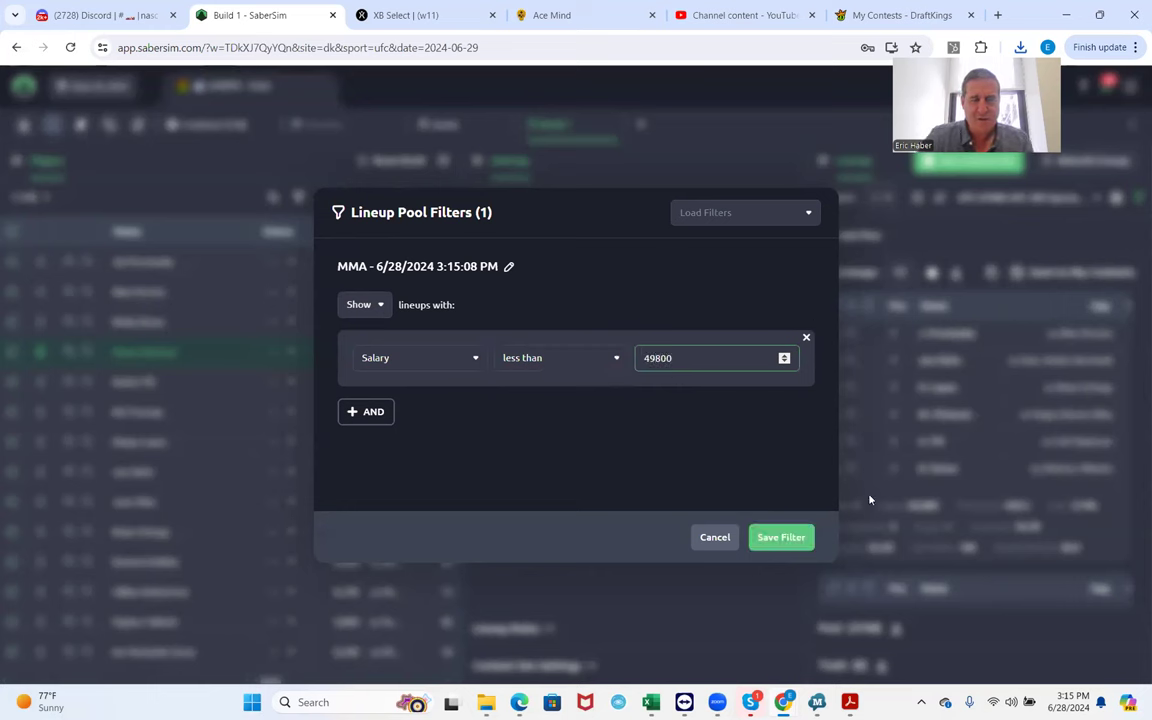
left_click(790, 538)
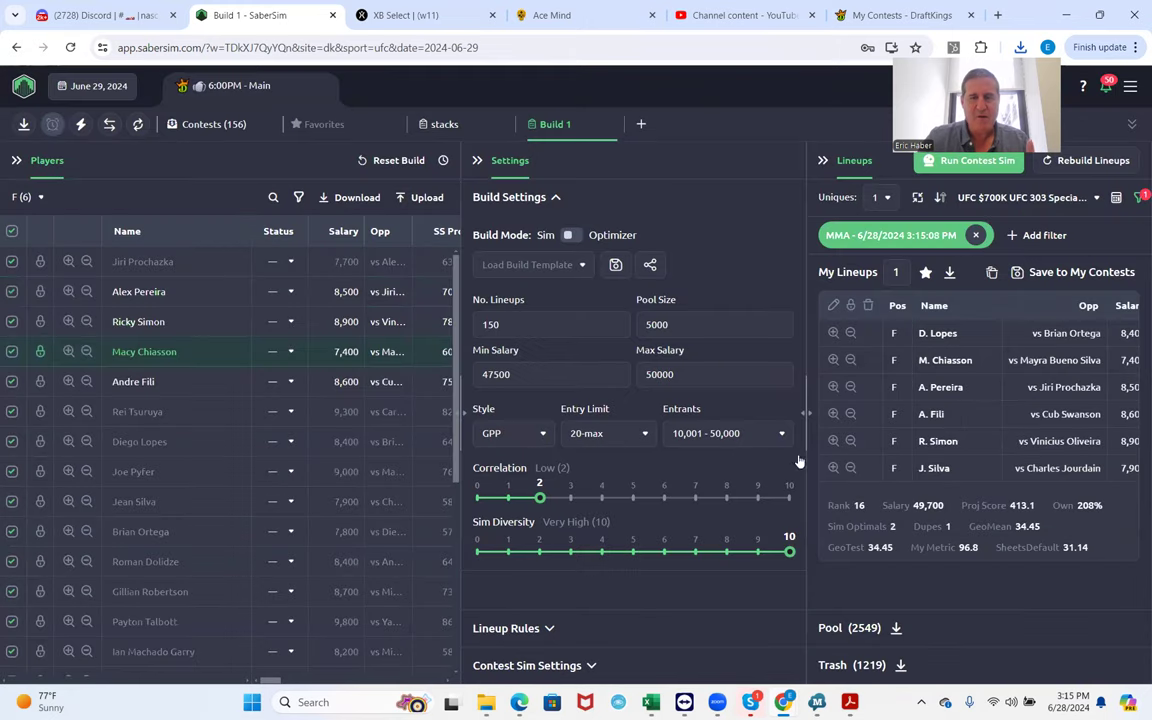
Rank the filtered lineups by SheetsDefault and download the top 15.
left_click(1065, 197)
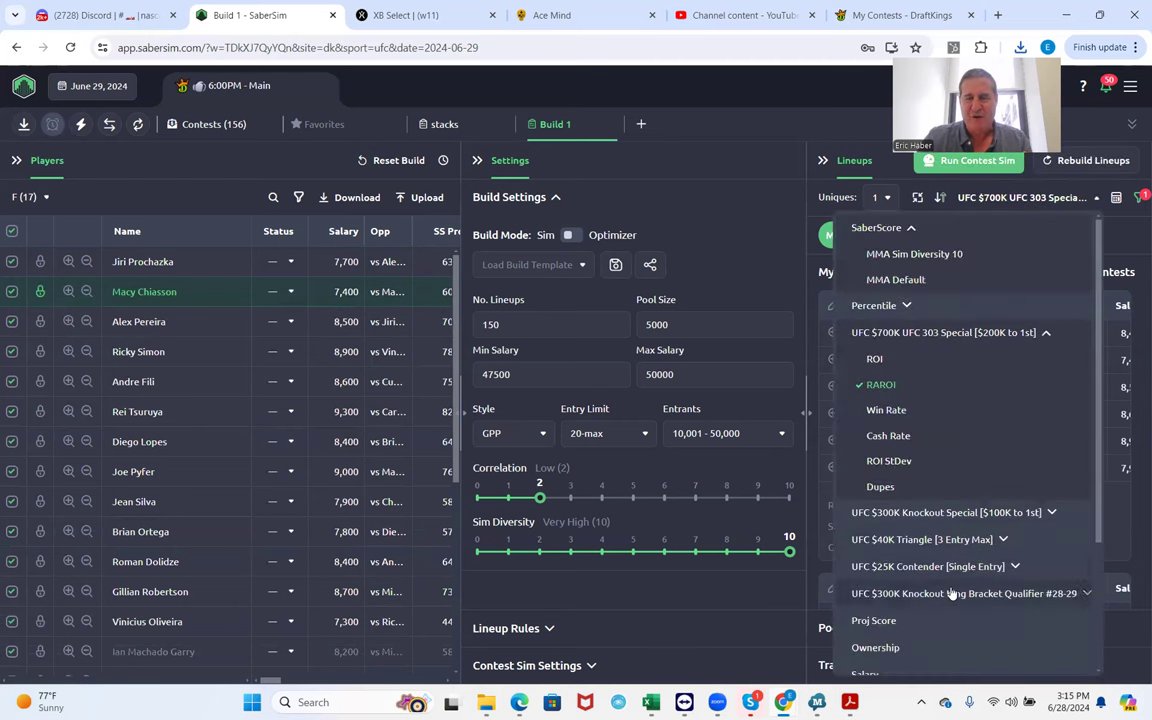
scroll(950, 590, "down", 2)
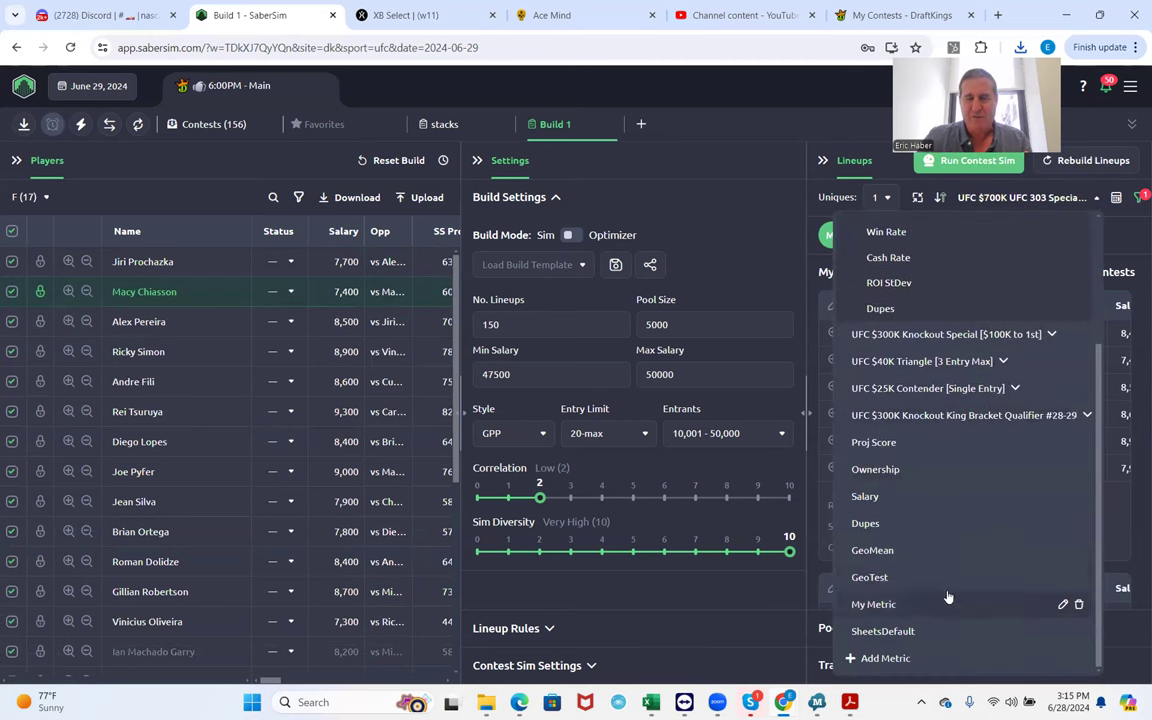
left_click(884, 631)
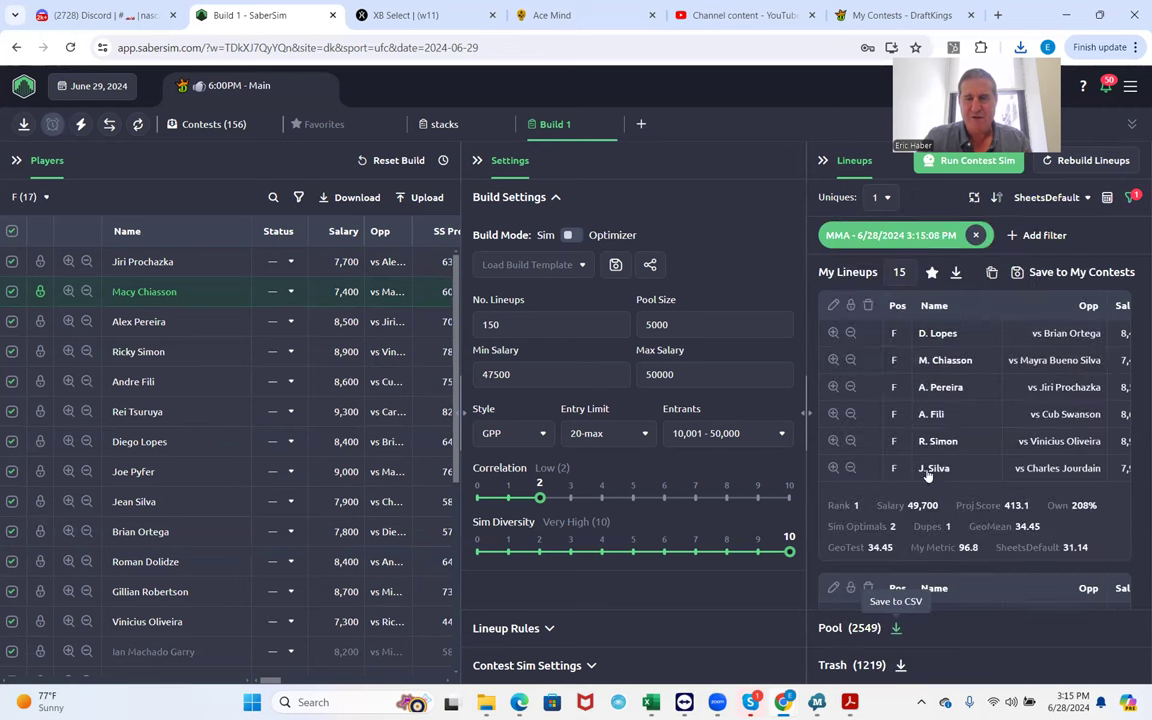
left_click(957, 273)
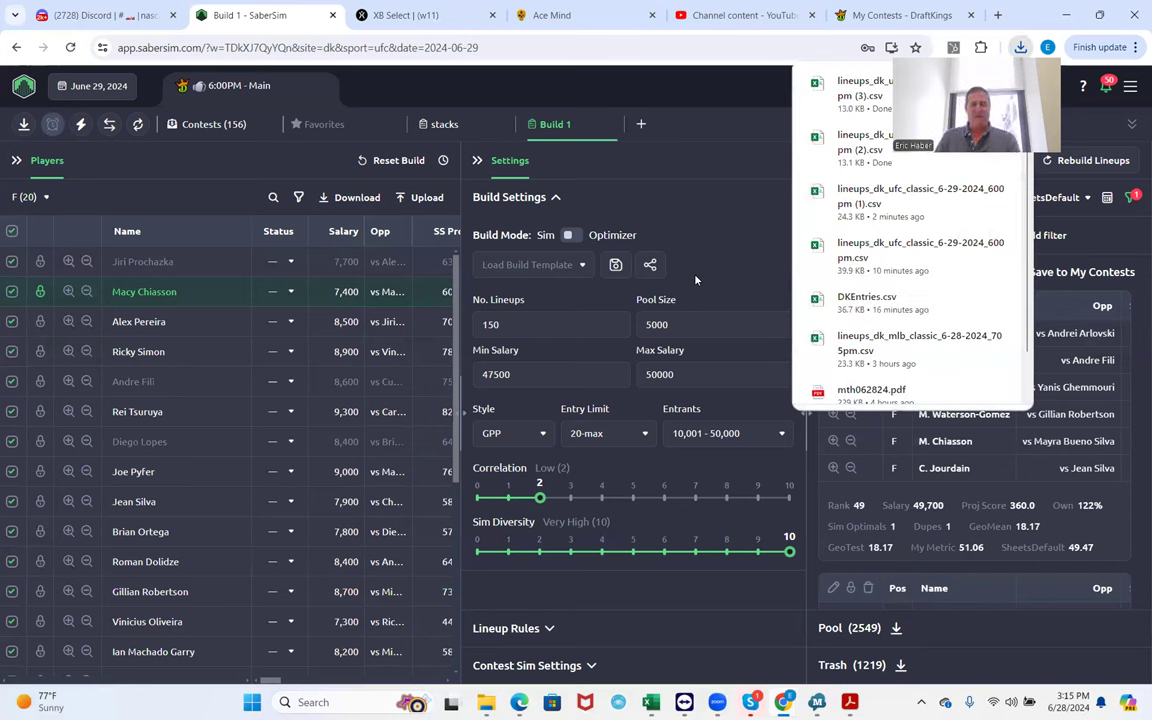
left_click(696, 280)
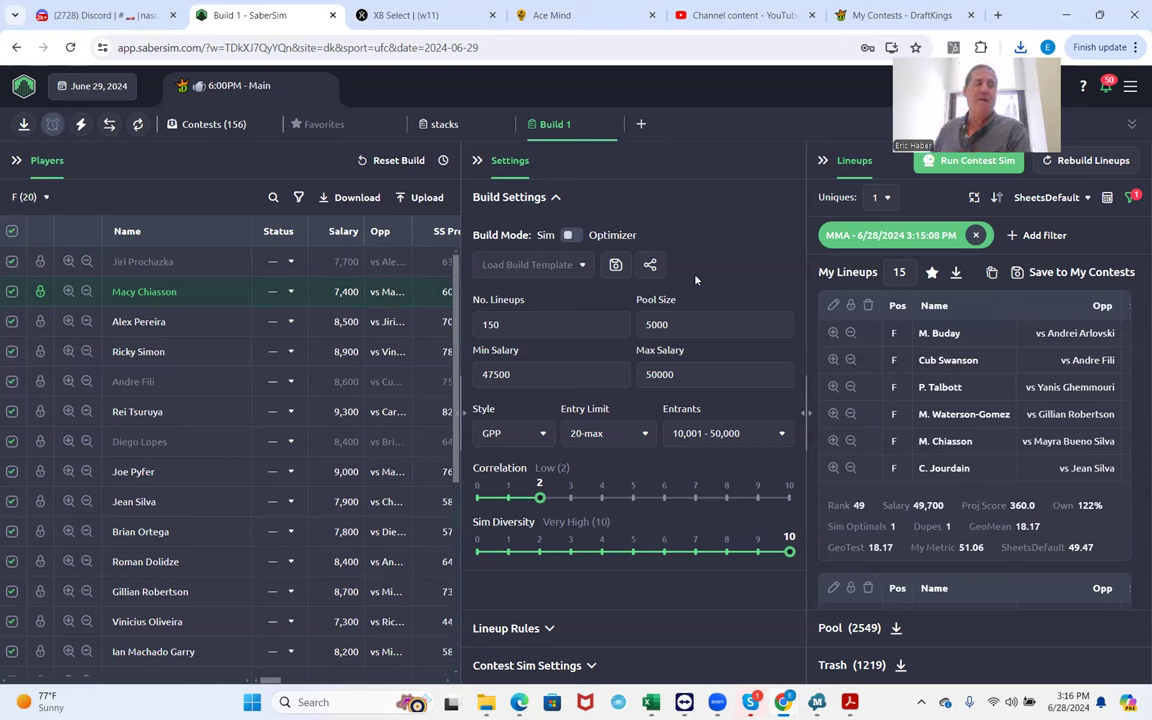
Unlock Macy Chiasson and remove the 49800 salary filter from the lineup pool.
left_click(41, 292)
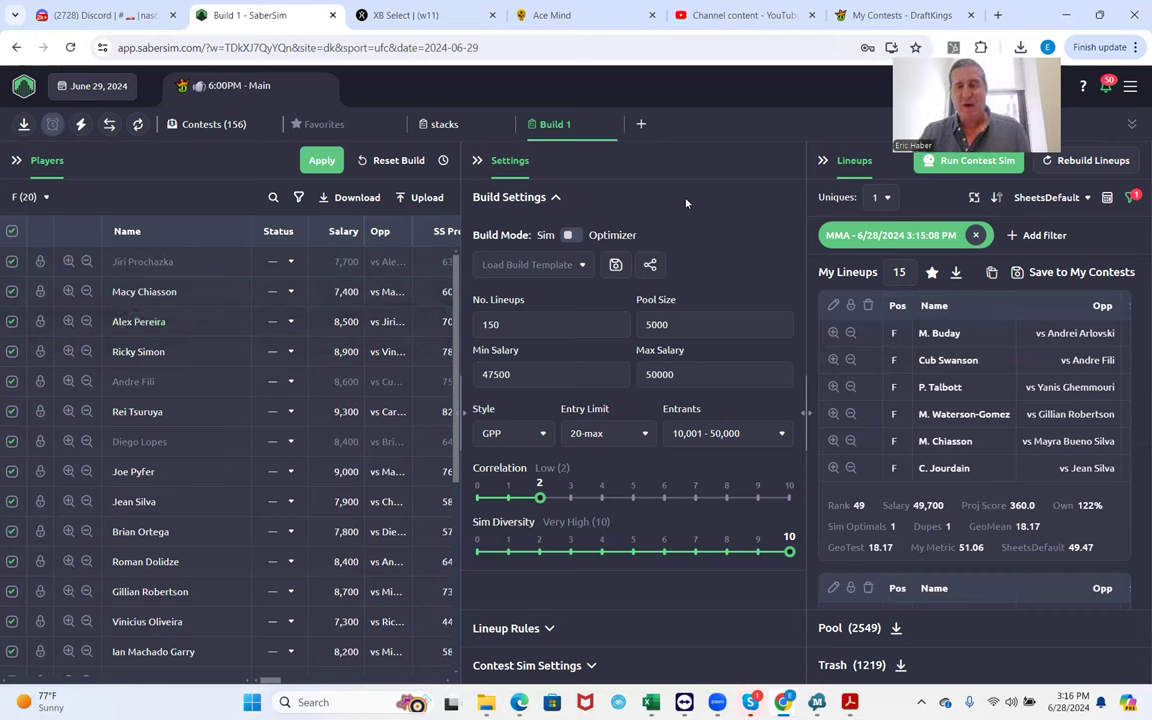
left_click(976, 236)
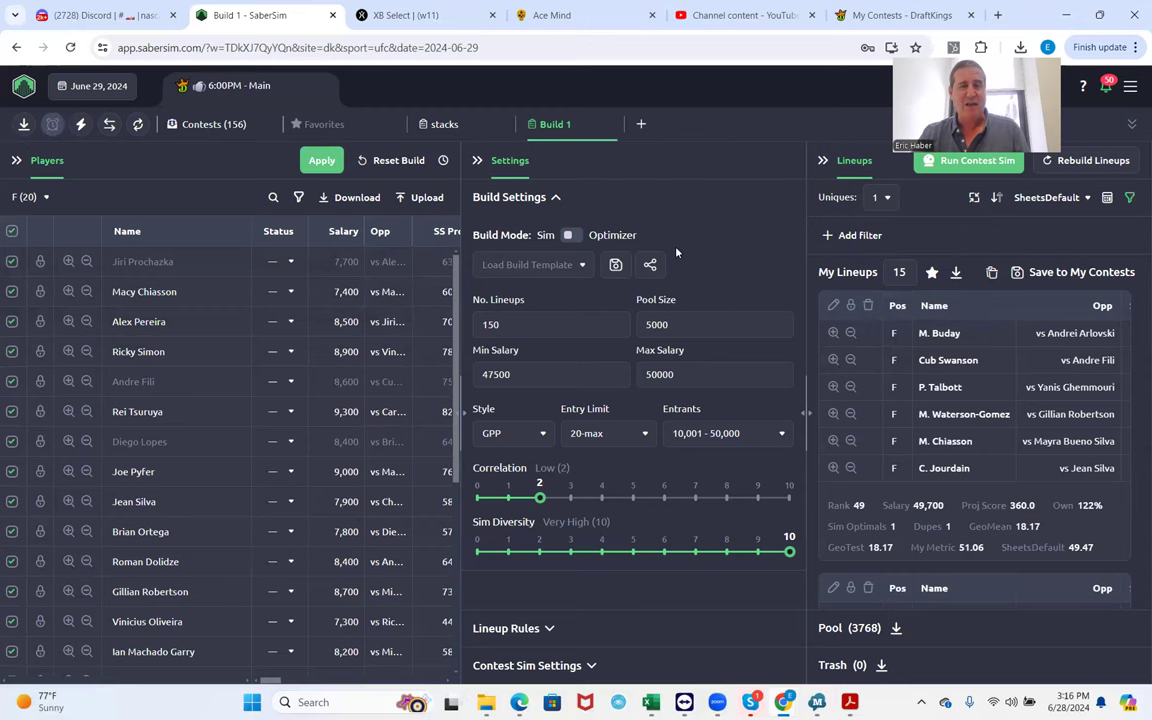
In the stacks build, set the number of lineups to 40 and sort the fighters by exposure.
left_click(445, 124)
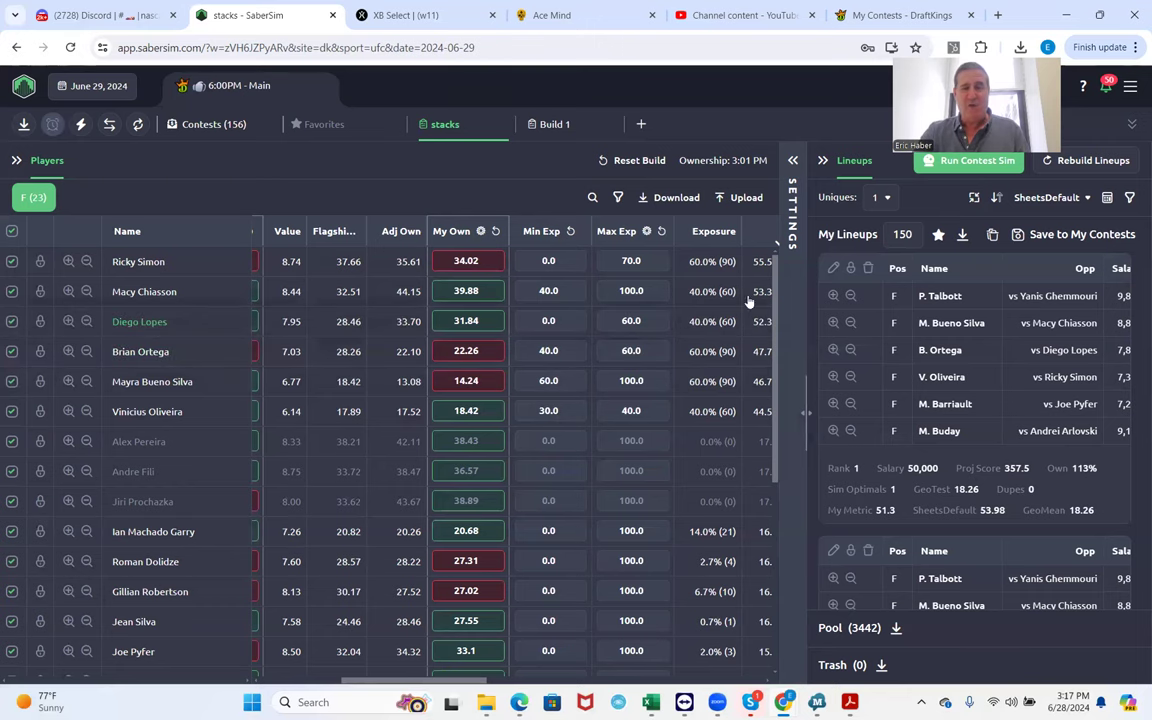
double_click(902, 234)
type("40")
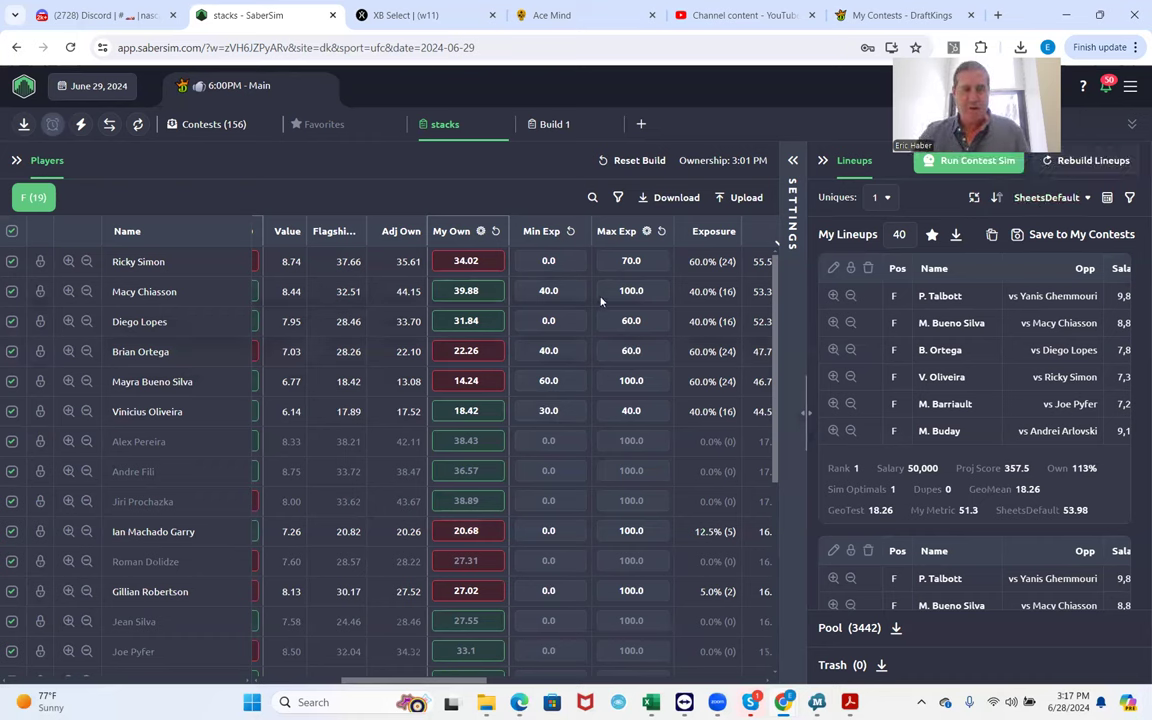
left_click(697, 234)
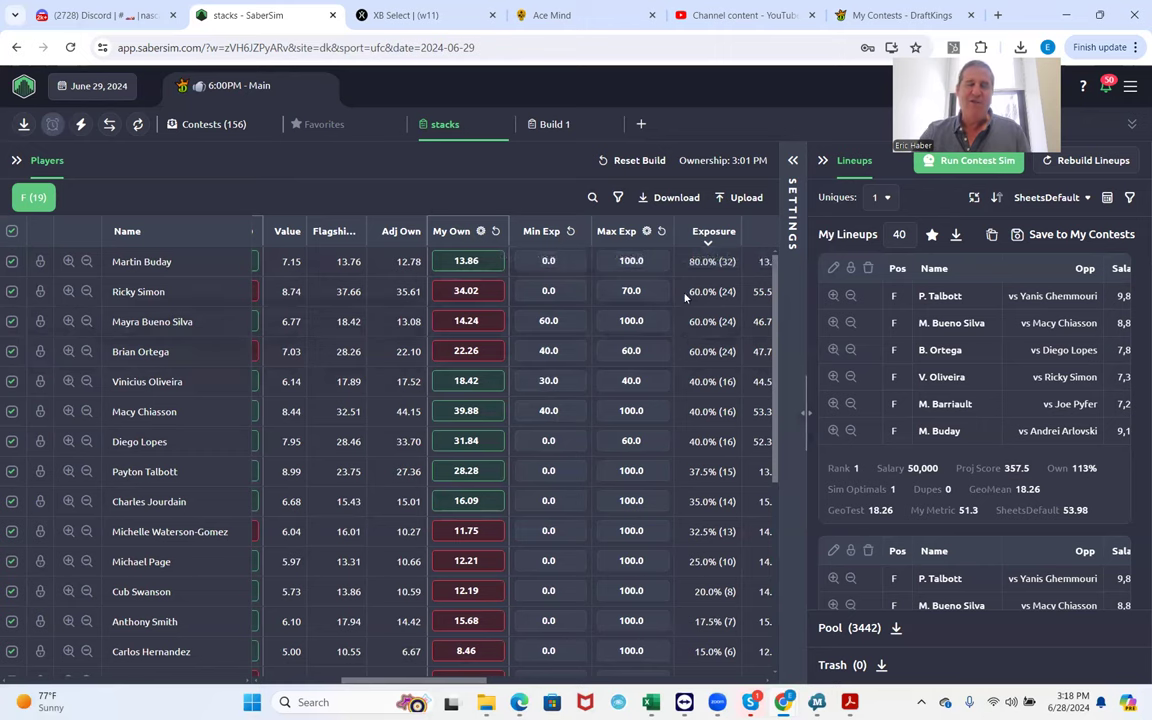
Rank the stacks lineups by MMA Sim Diversity 10, set the number of lineups to 20 and download them.
left_click_drag(805, 410, 640, 411)
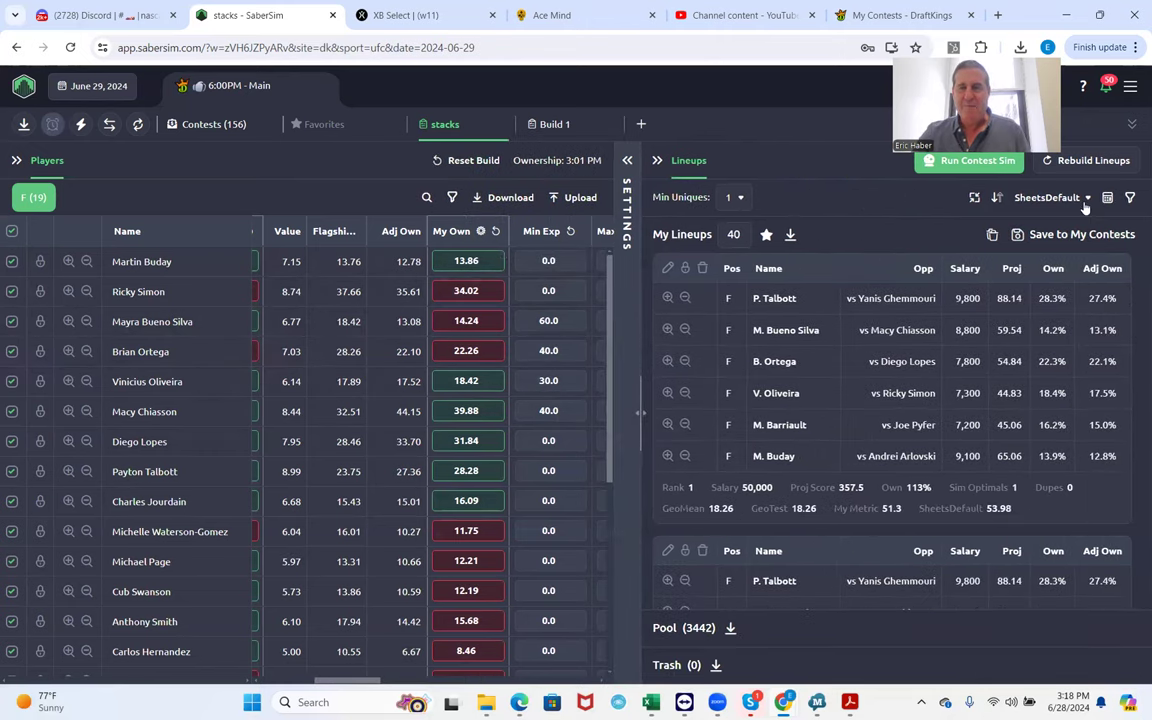
left_click(1030, 197)
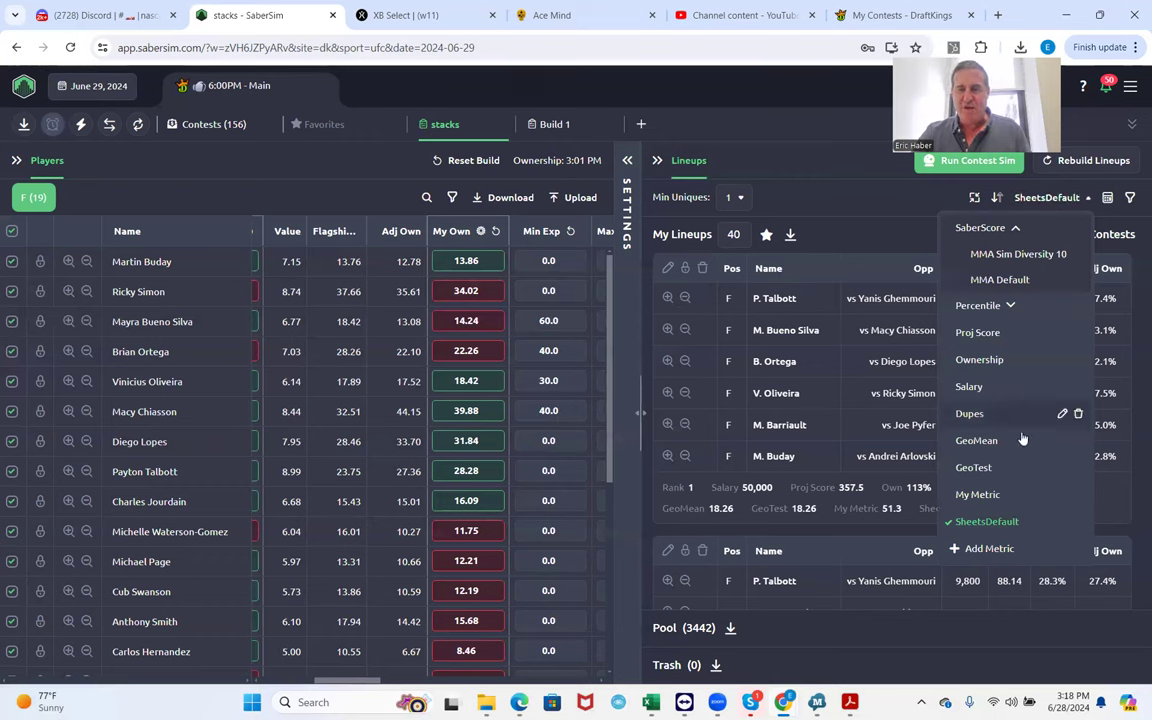
left_click(1012, 255)
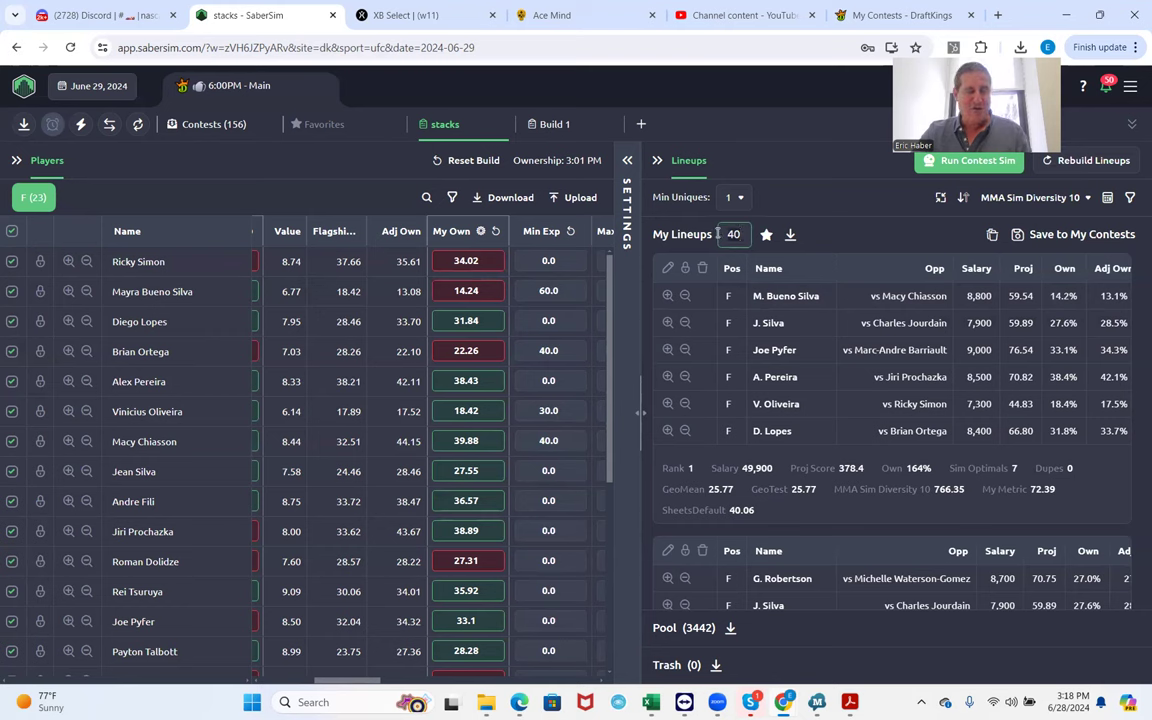
key("BackSpace")
key("BackSpace")
type("20")
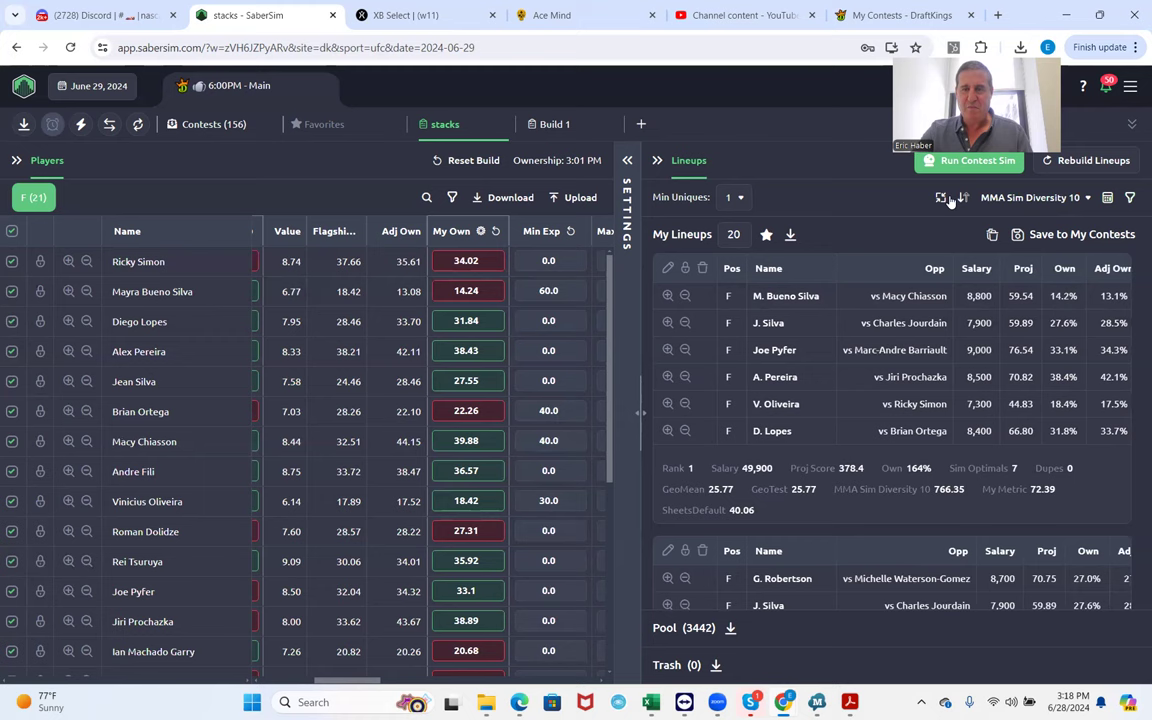
left_click(790, 237)
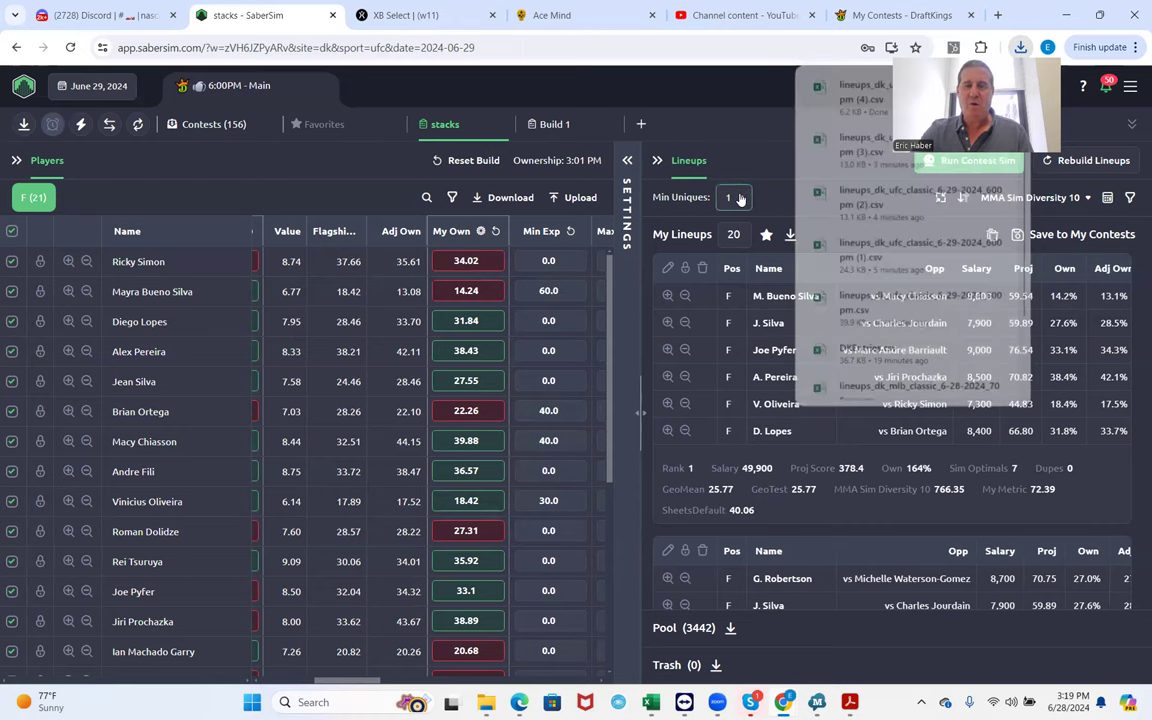
Create a lineup pool filter that shows lineups with a salary less than 400.
left_click(1003, 199)
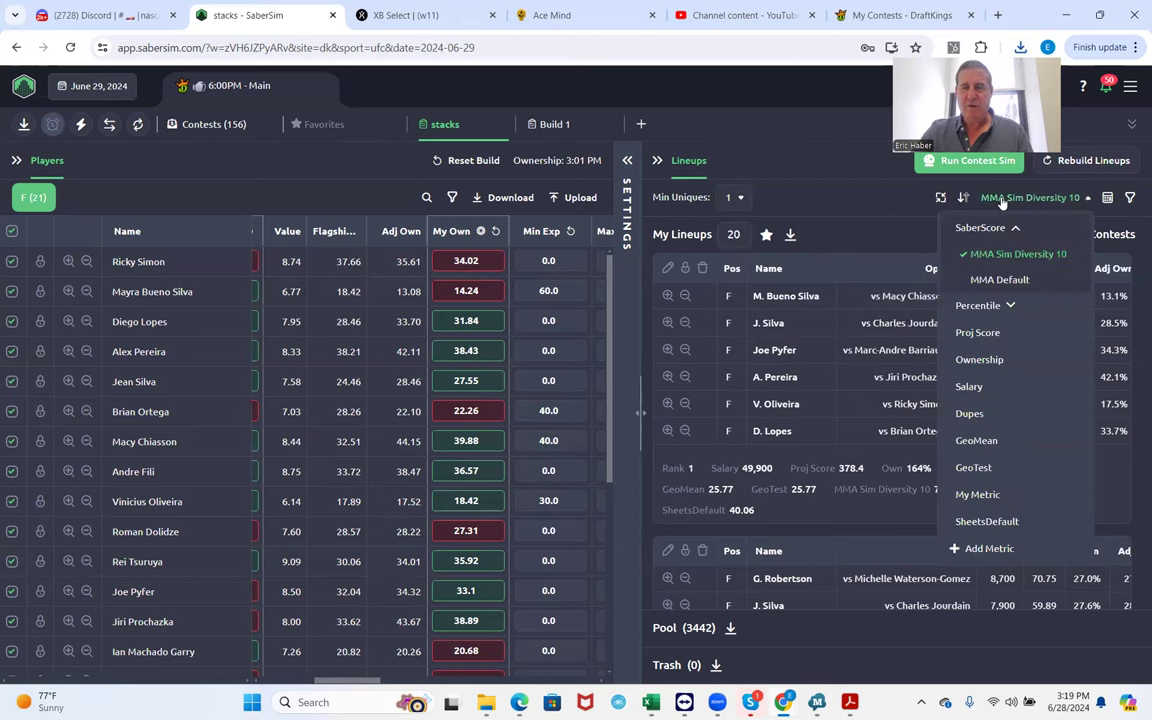
left_click(1130, 197)
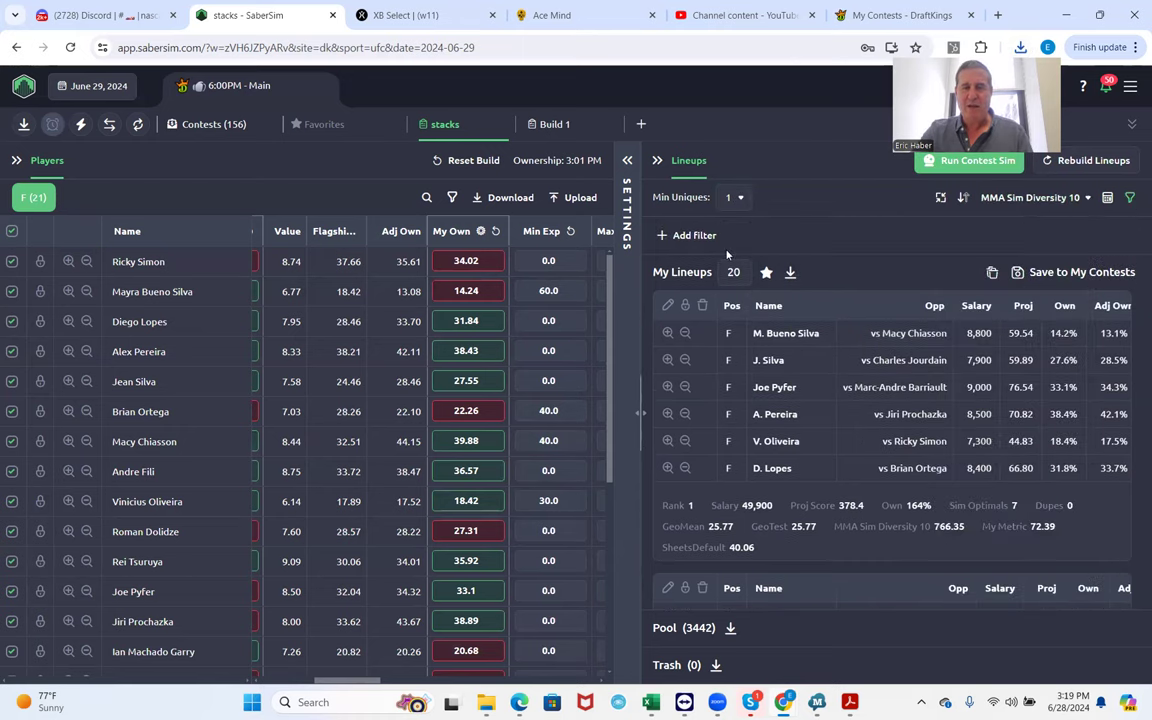
left_click(666, 236)
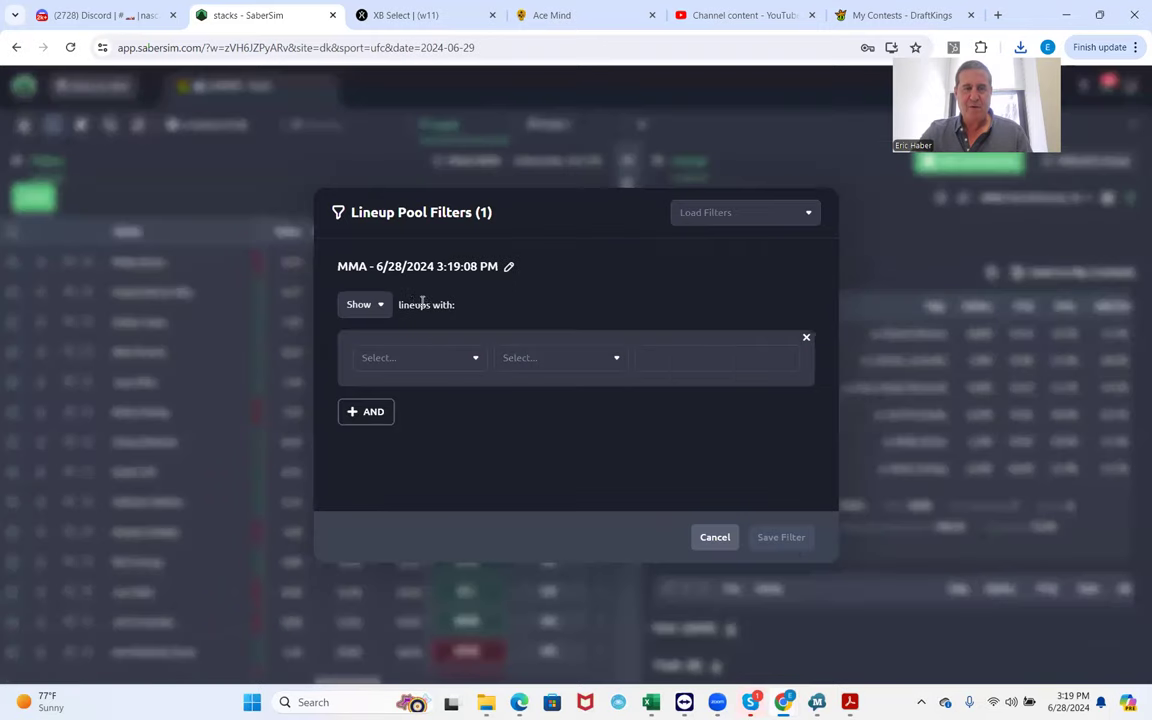
left_click(406, 362)
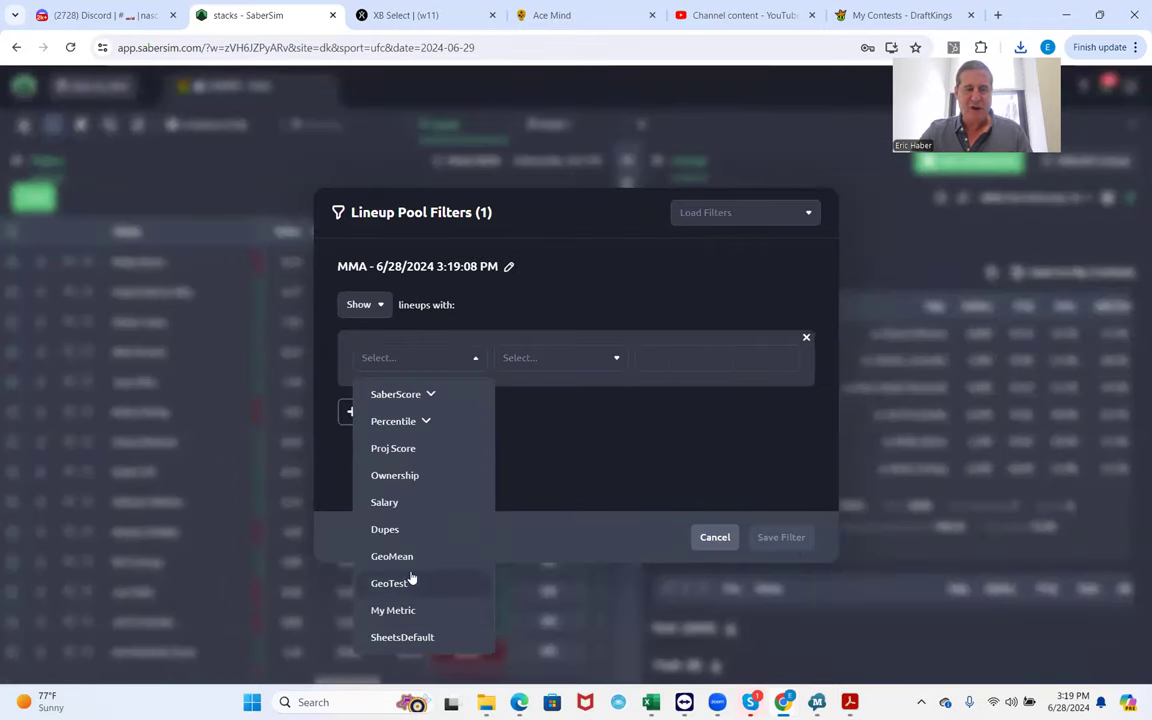
left_click(400, 506)
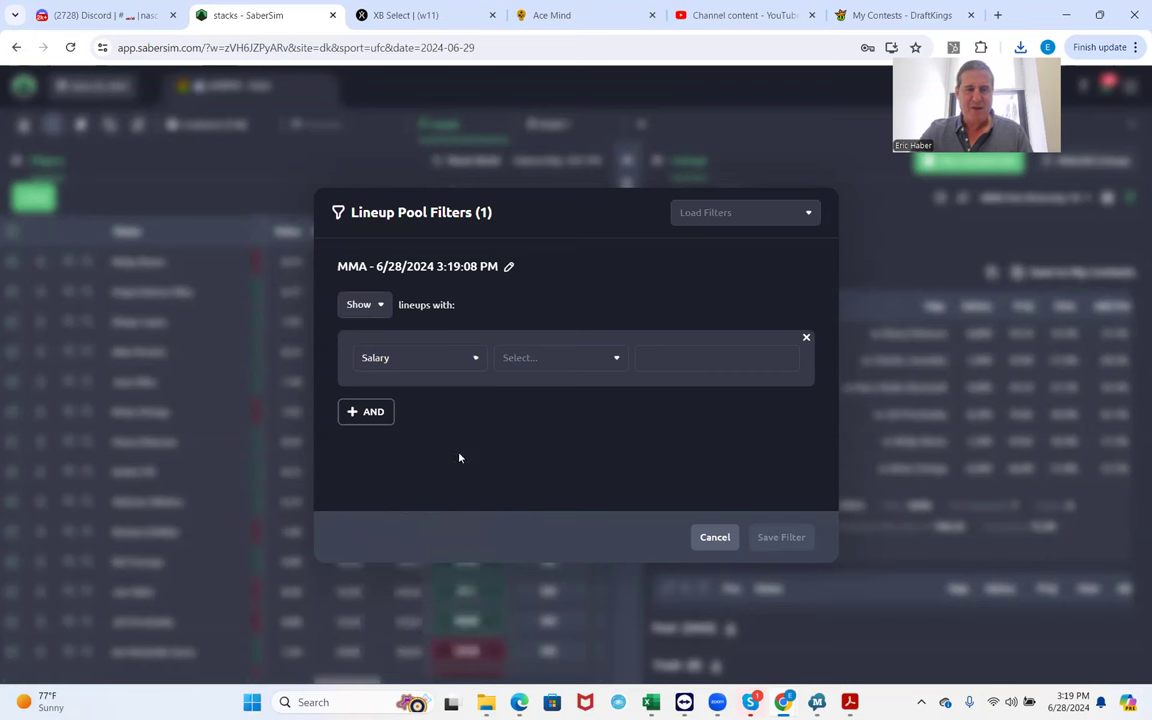
left_click(540, 360)
left_click(530, 421)
left_click(648, 360)
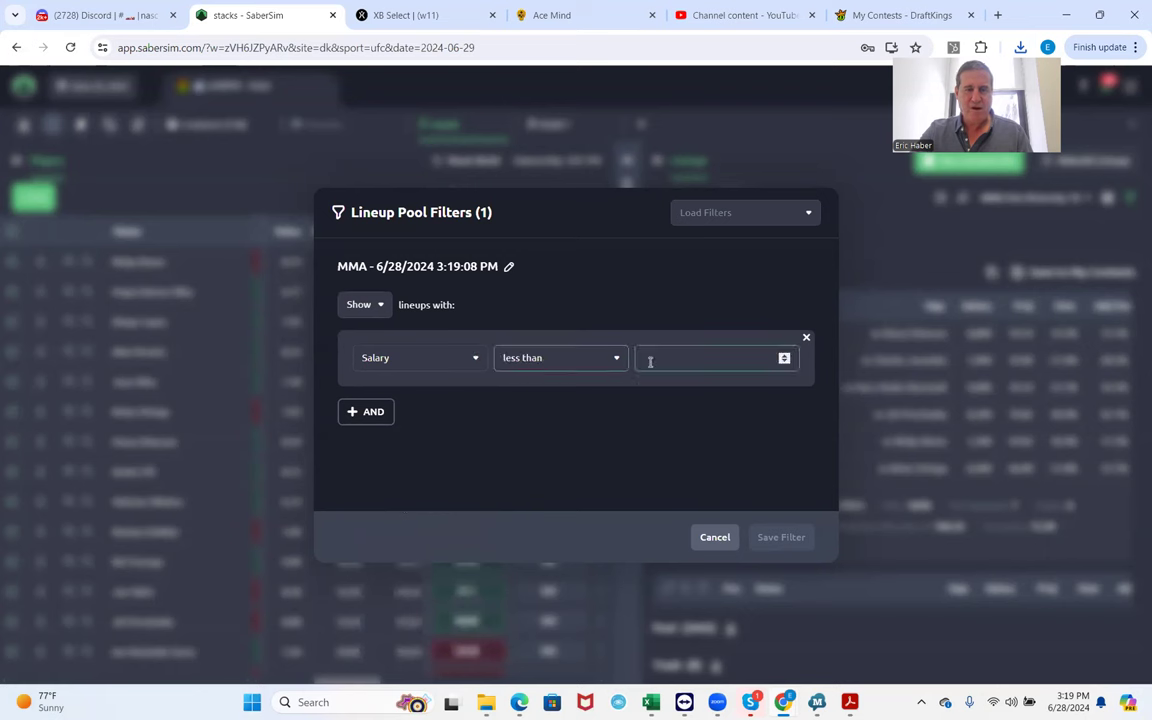
type("400")
left_click(781, 545)
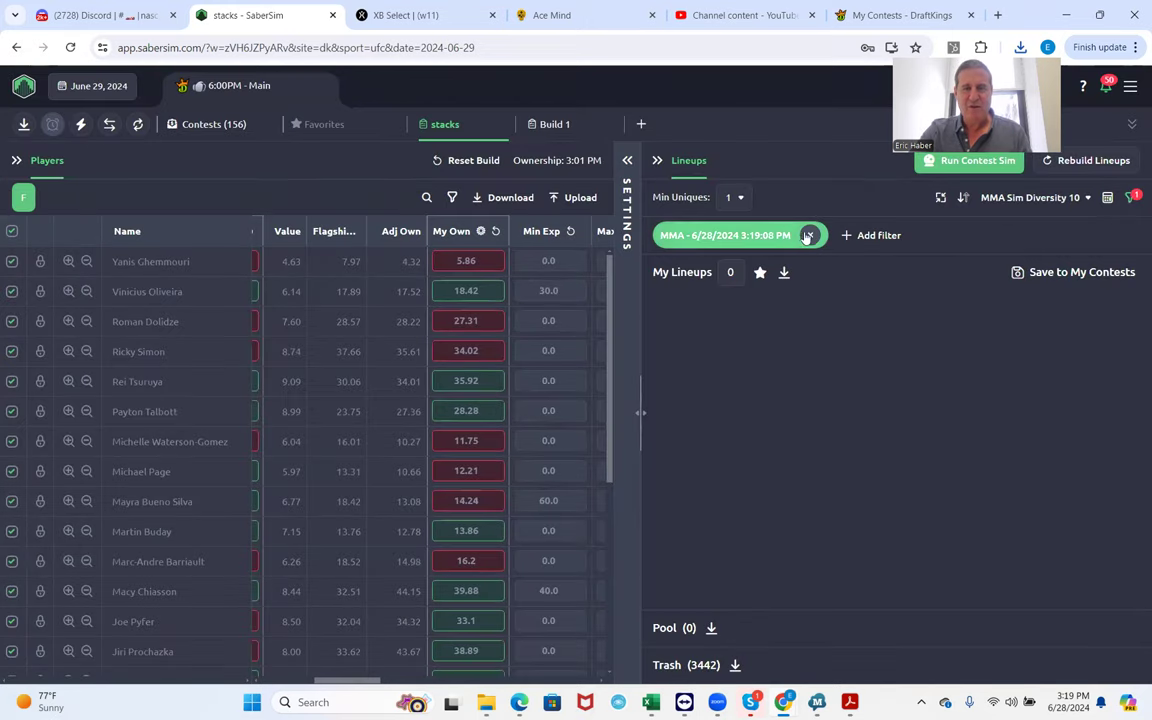
Set the pool filter's salary limit to less than 49500 and download the top 20 filtered lineups.
left_click(761, 236)
left_click(666, 370)
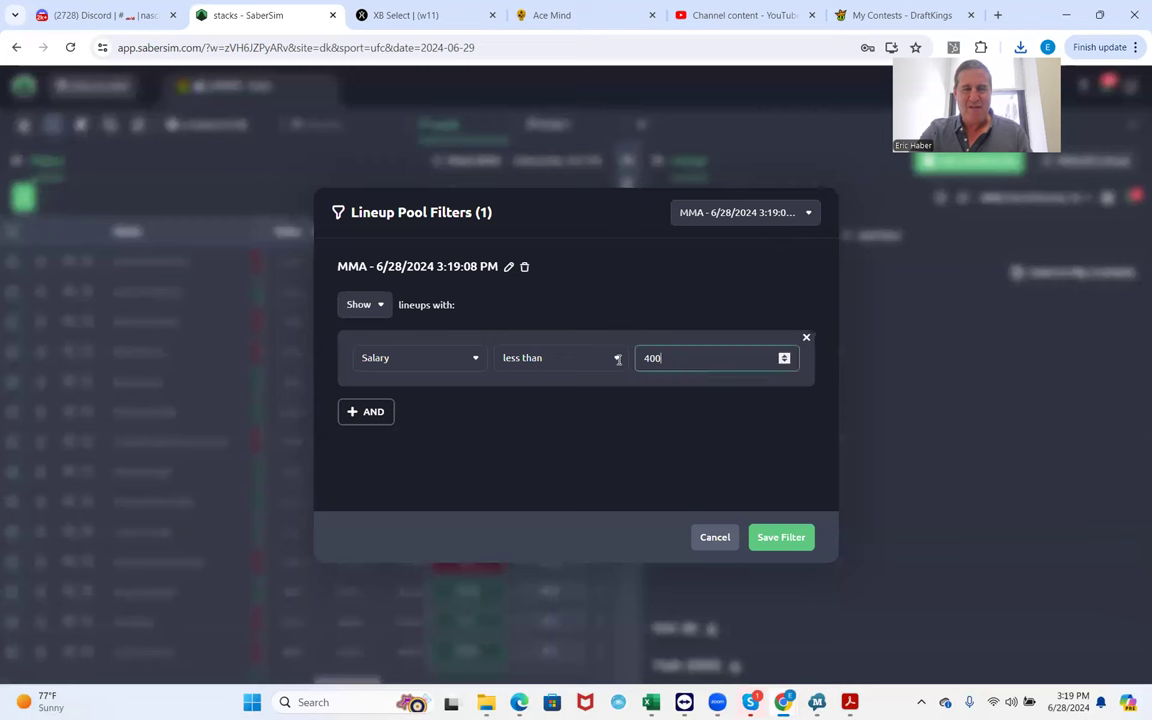
key("BackSpace")
key("BackSpace")
key("BackSpace")
type("49")
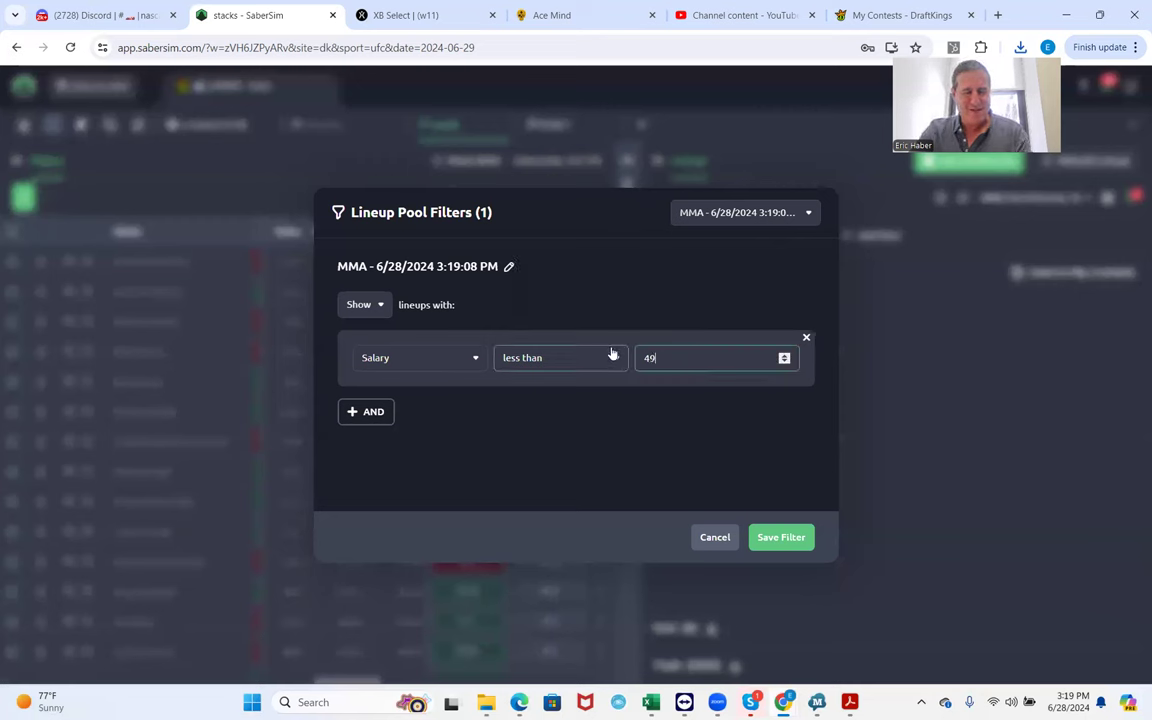
type("500")
left_click(705, 485)
left_click(790, 538)
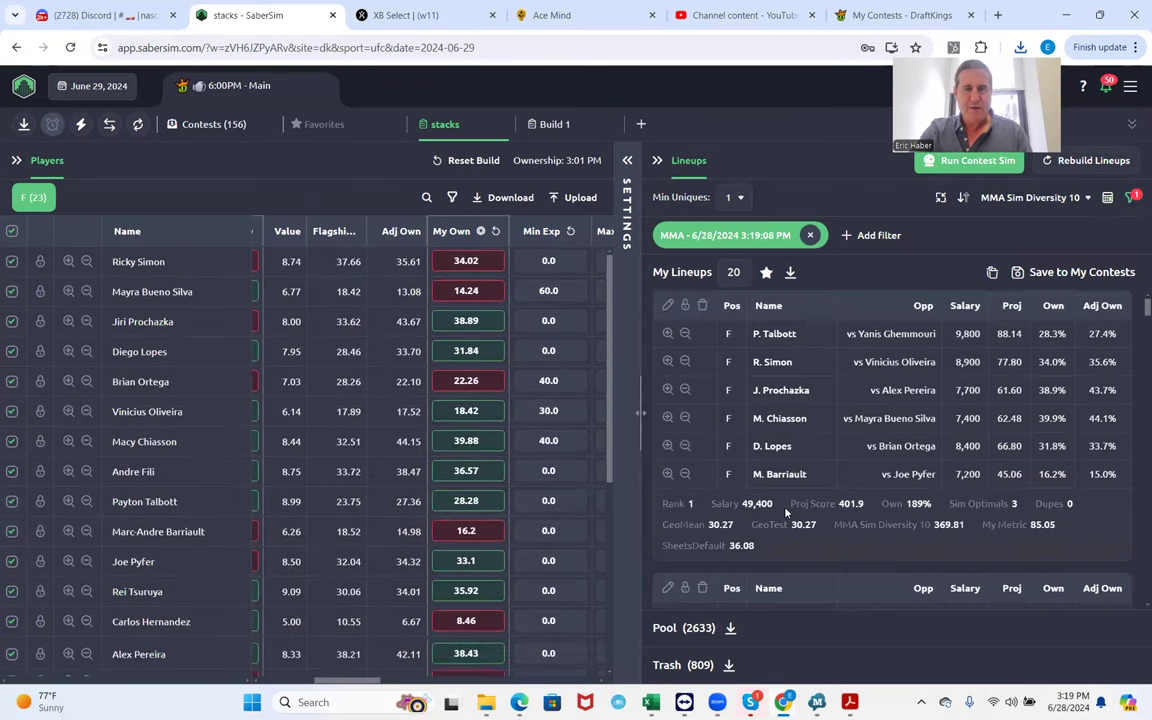
left_click(790, 272)
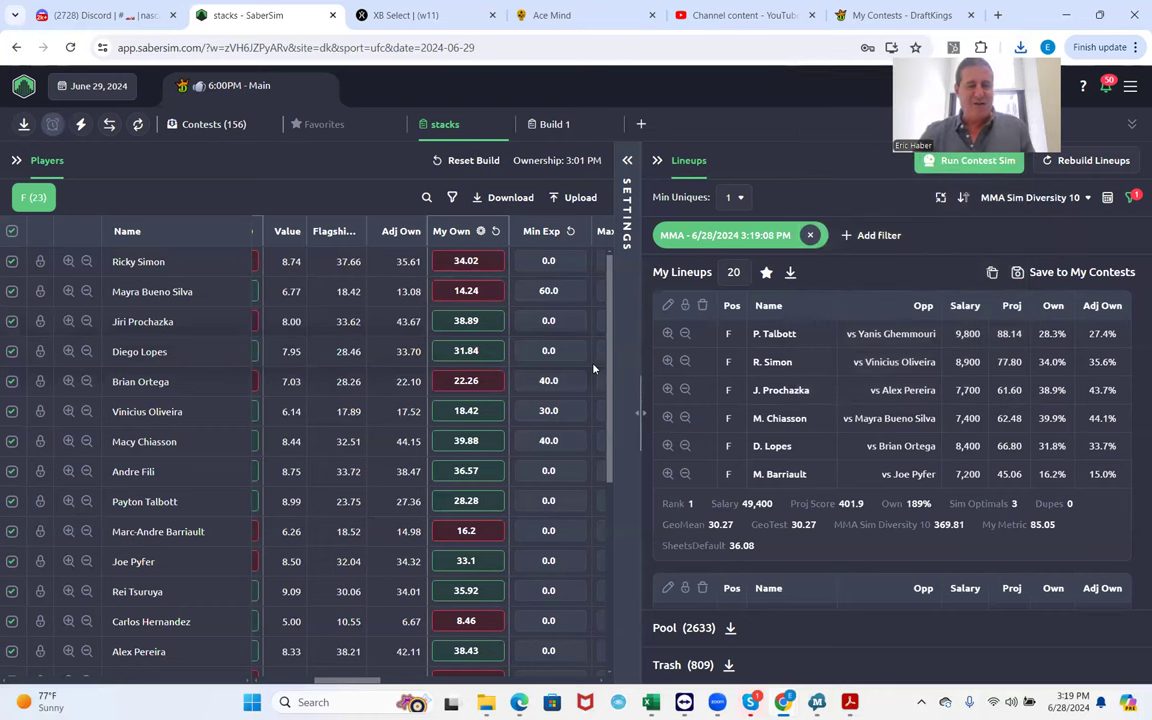
Switch to File Explorer and open the DupeTest1 v3 workbook from the Dropbox DFSSheets folder.
mouse_move(487, 703)
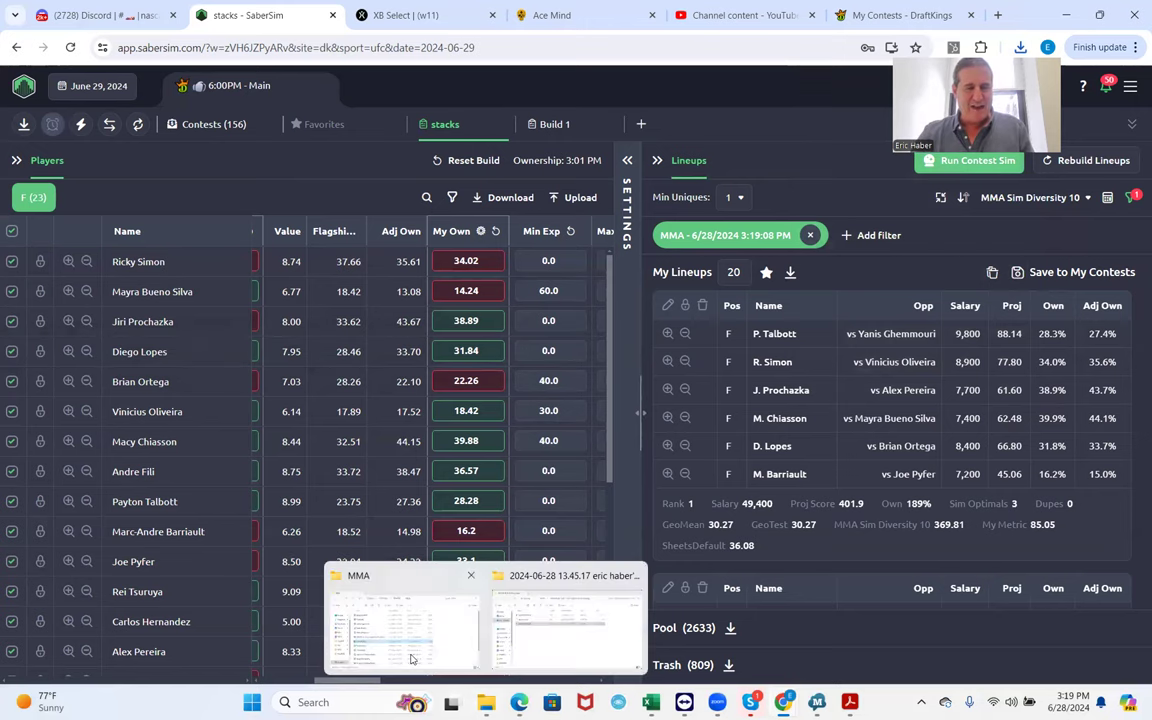
left_click(372, 592)
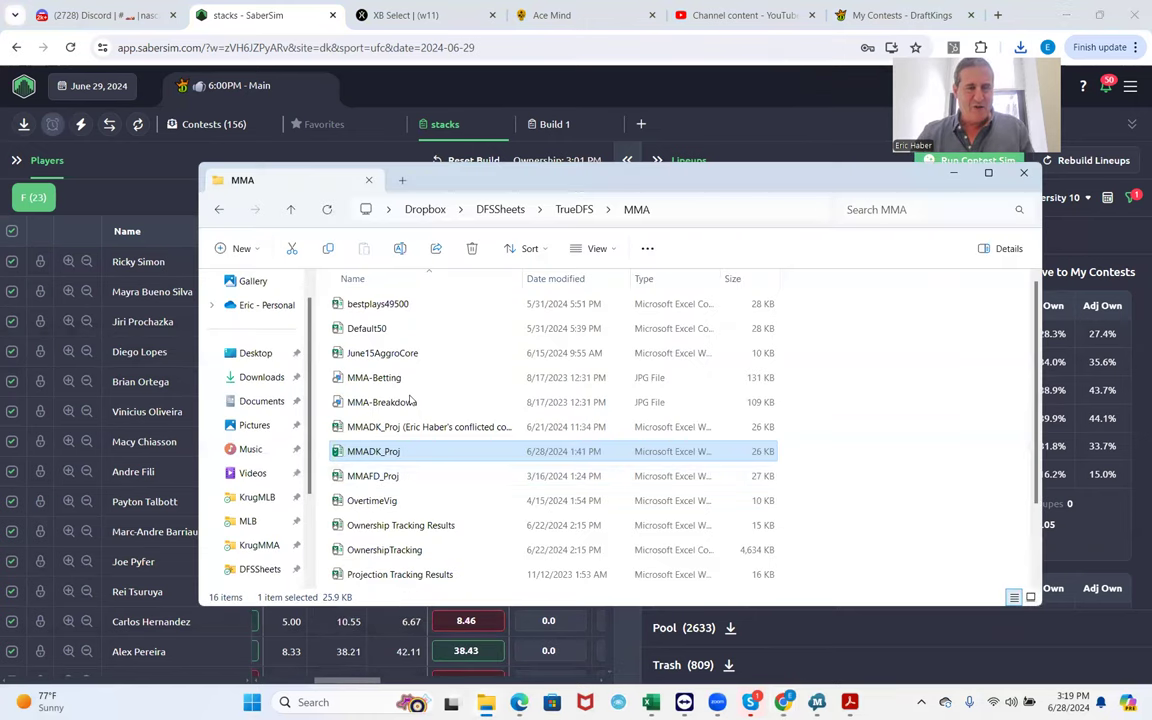
scroll(445, 460, "down", 2)
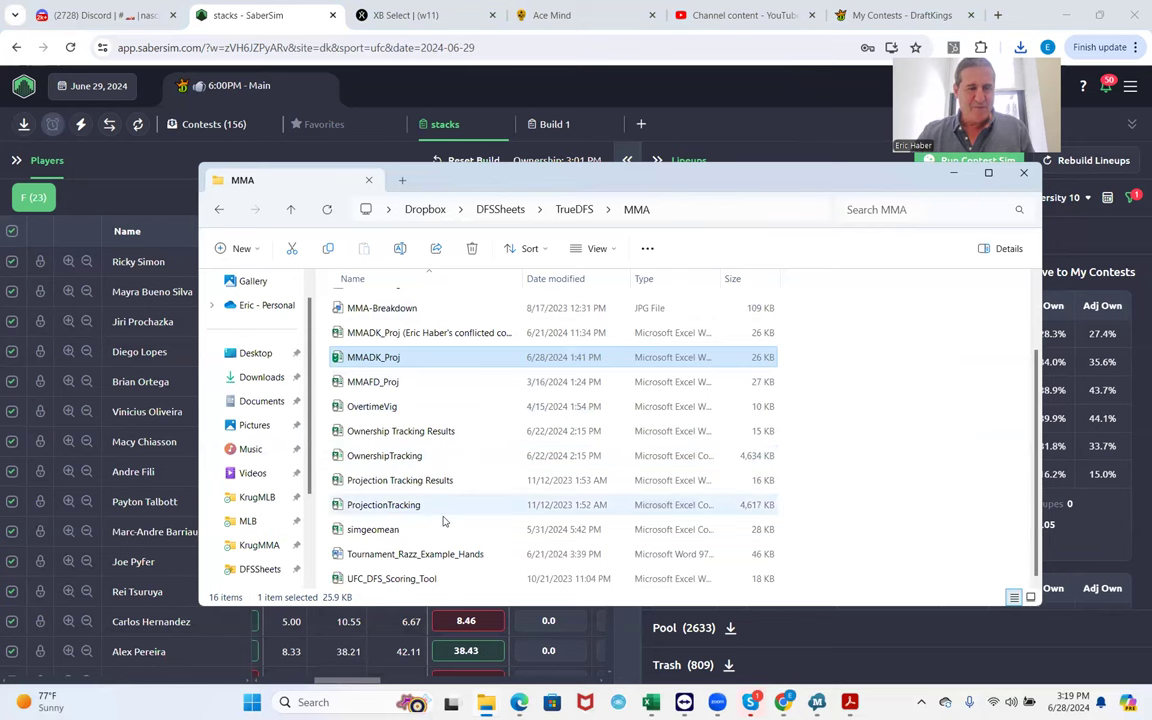
scroll(431, 517, "up", 2)
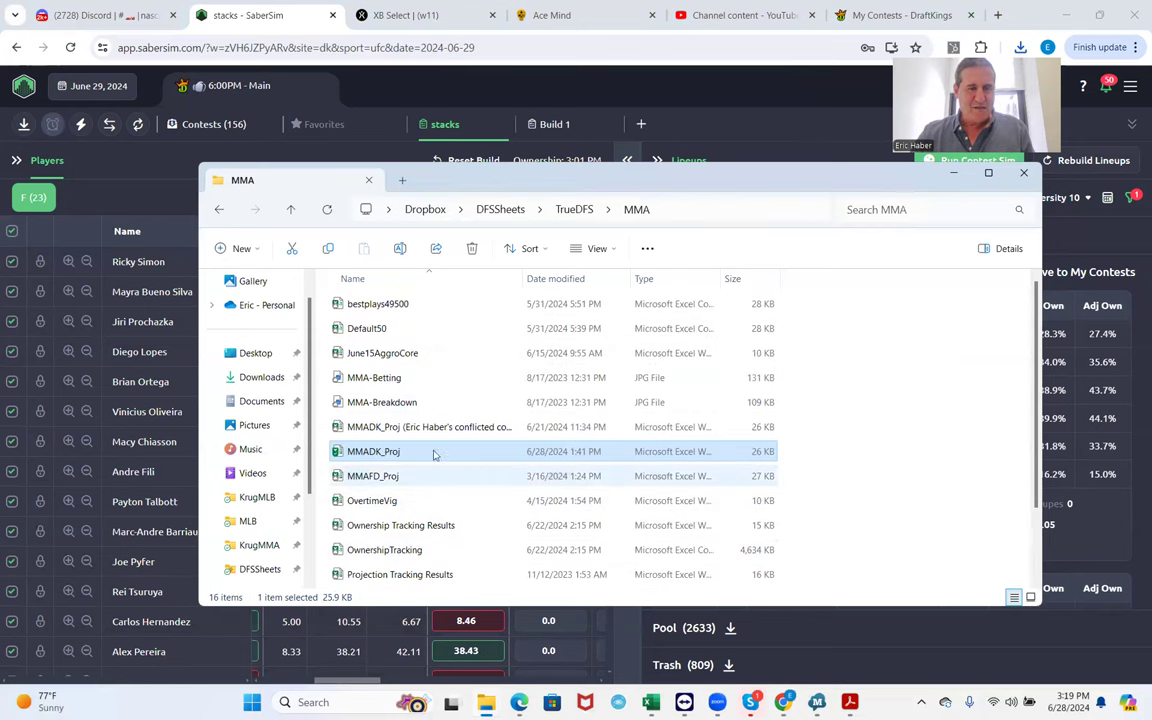
left_click(492, 210)
scroll(485, 520, "down", 4)
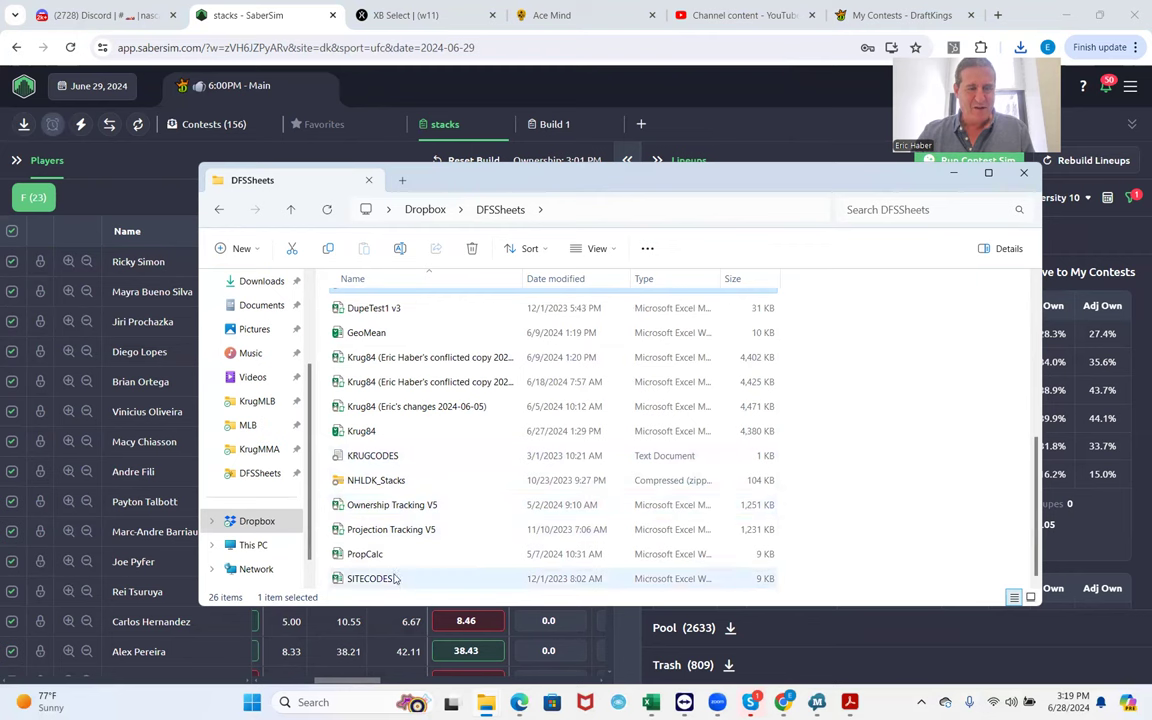
left_click(390, 310)
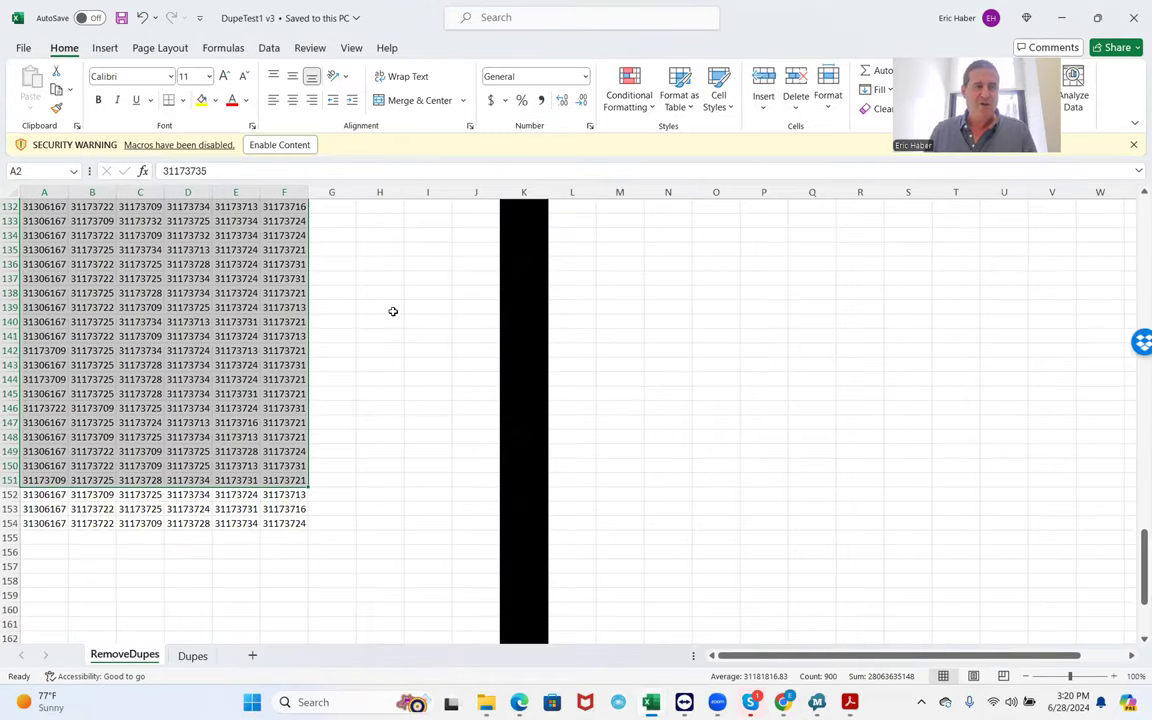
Enable the macros in the DupeTest1 v3 workbook and go to the first rows of the RemoveDupes sheet.
left_click(286, 147)
left_click(872, 371)
scroll(419, 397, "up", 17)
scroll(393, 347, "up", 20)
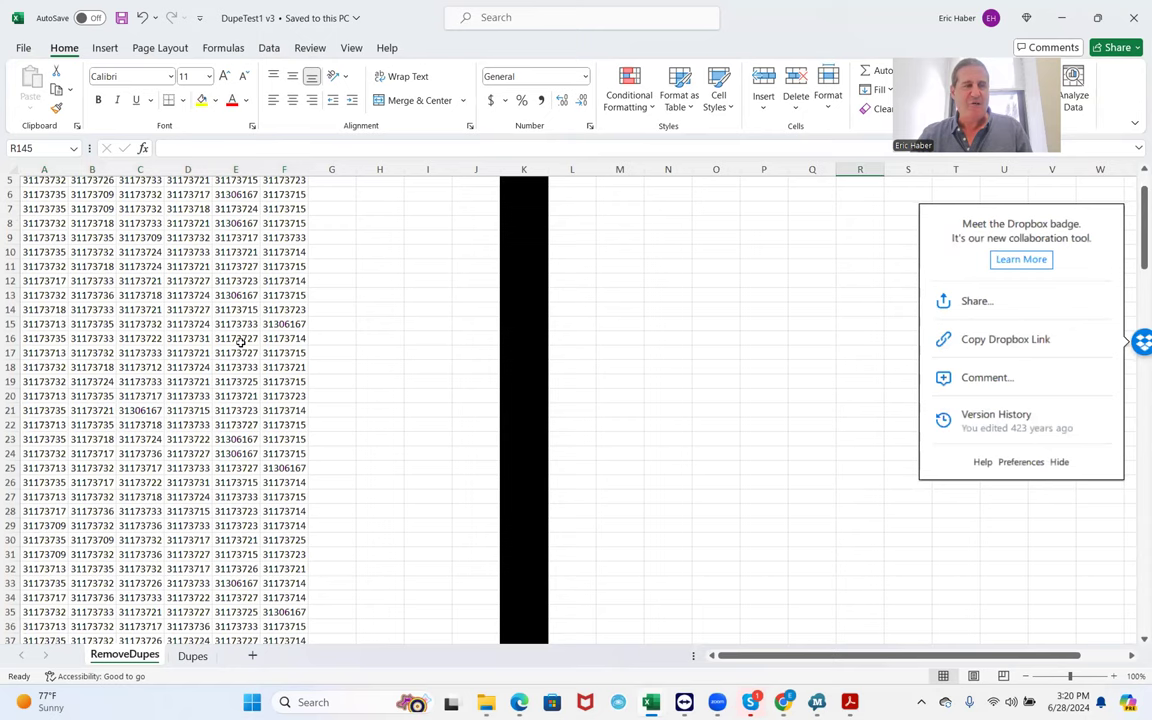
scroll(217, 308, "up", 2)
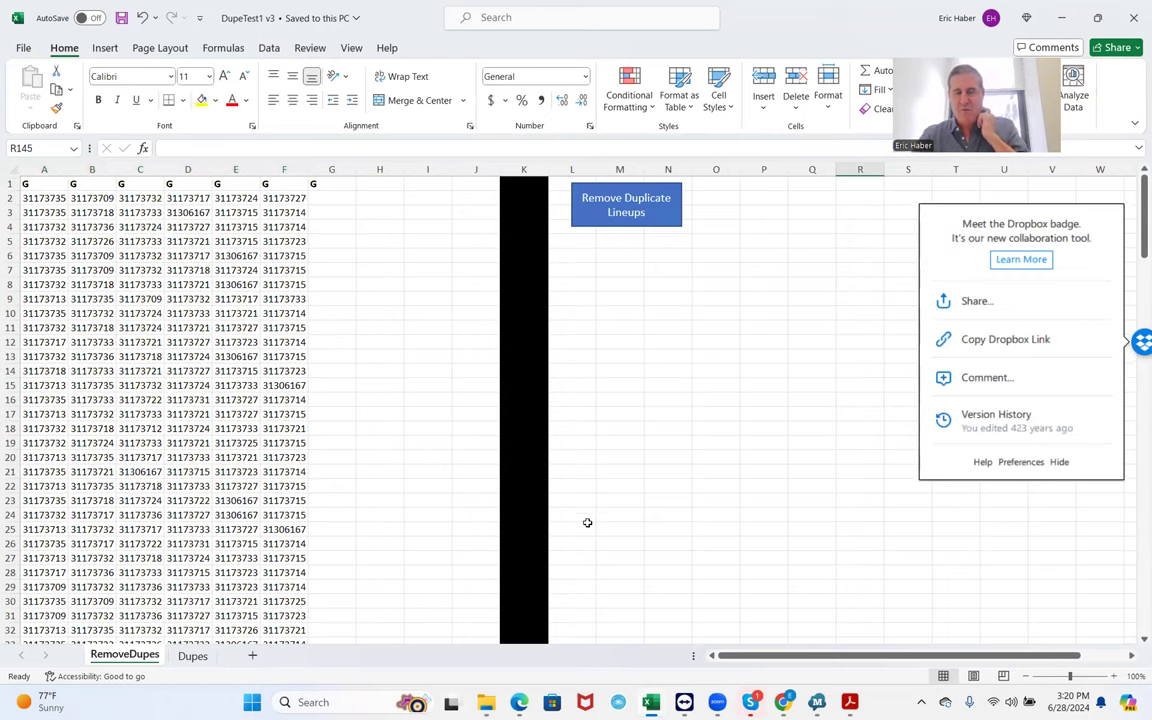
Open the 3:05 PM lineups_dk_ufc_classic_6-29-2024_600pm file from the Downloads folder and go to its last lineup rows.
mouse_move(485, 705)
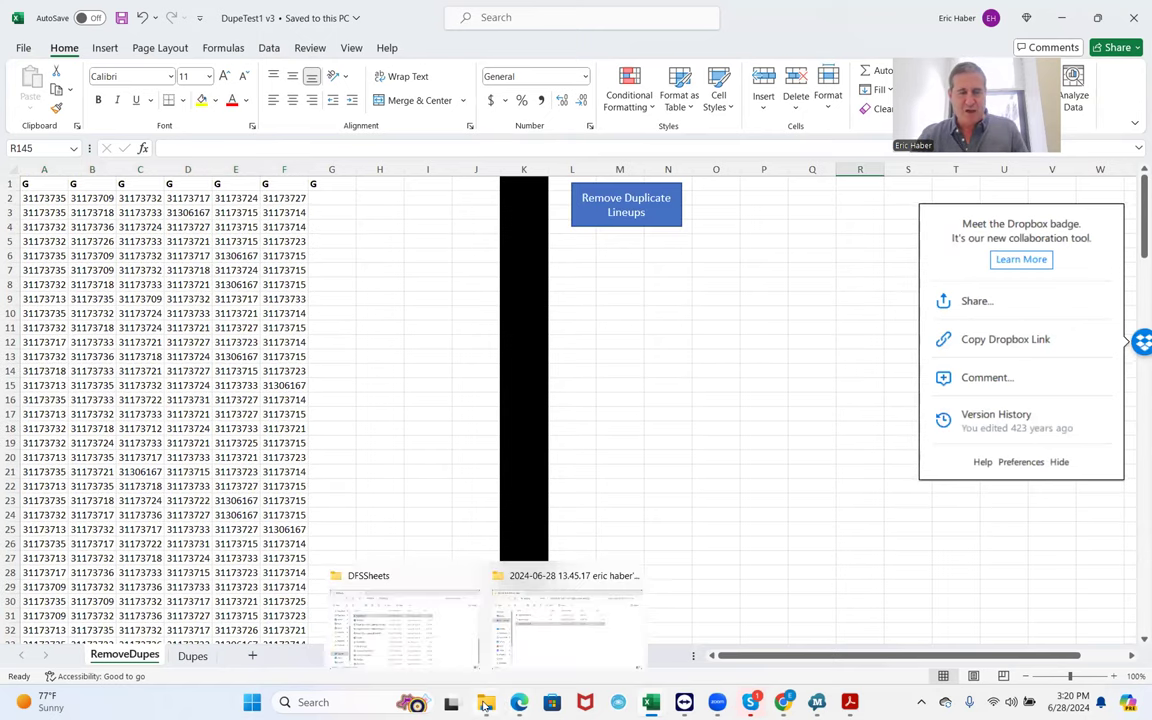
left_click(565, 622)
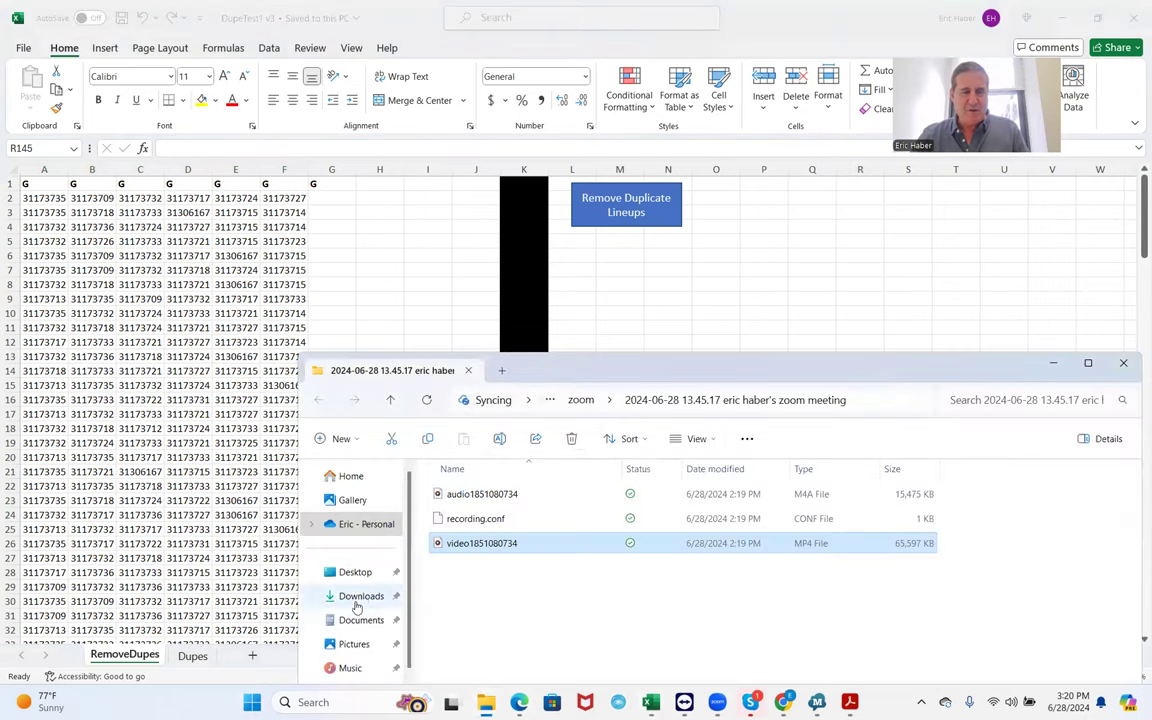
left_click(357, 598)
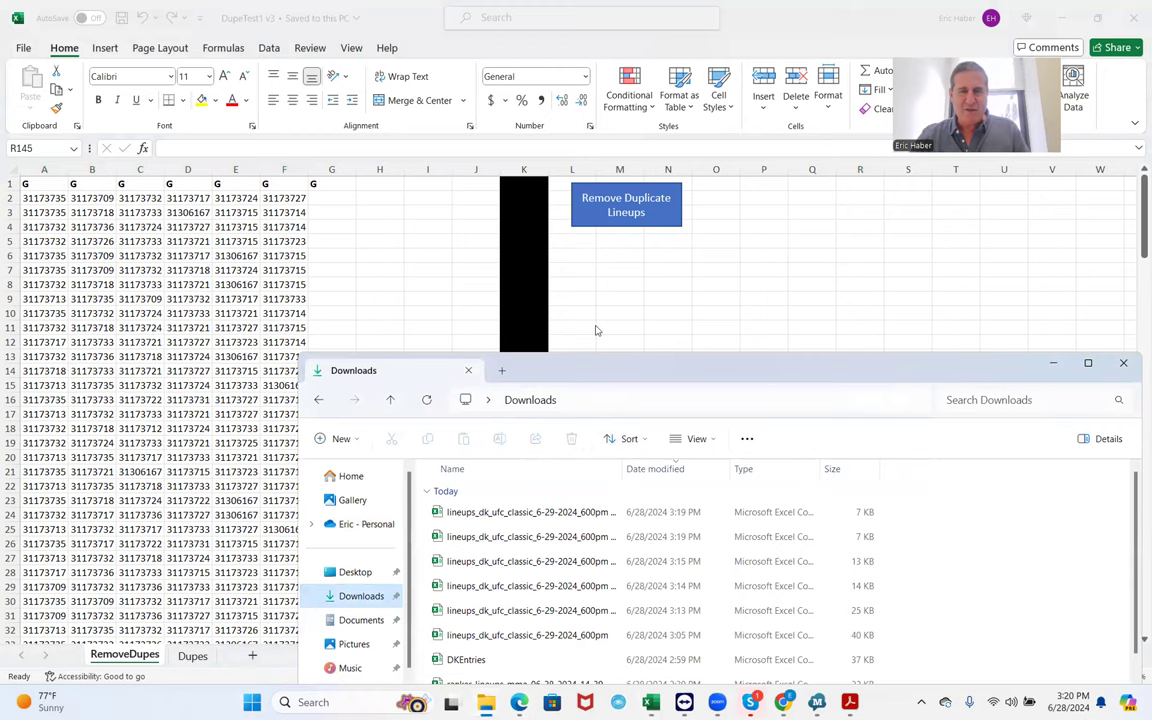
left_click_drag(591, 366, 661, 52)
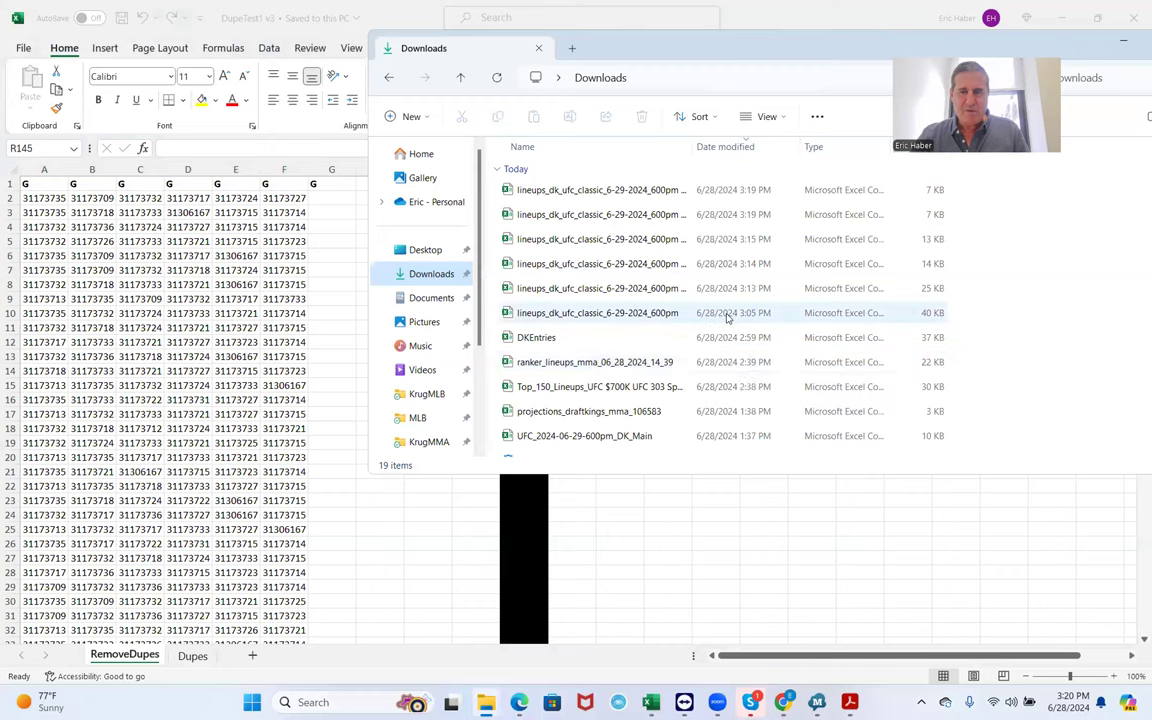
left_click(638, 313)
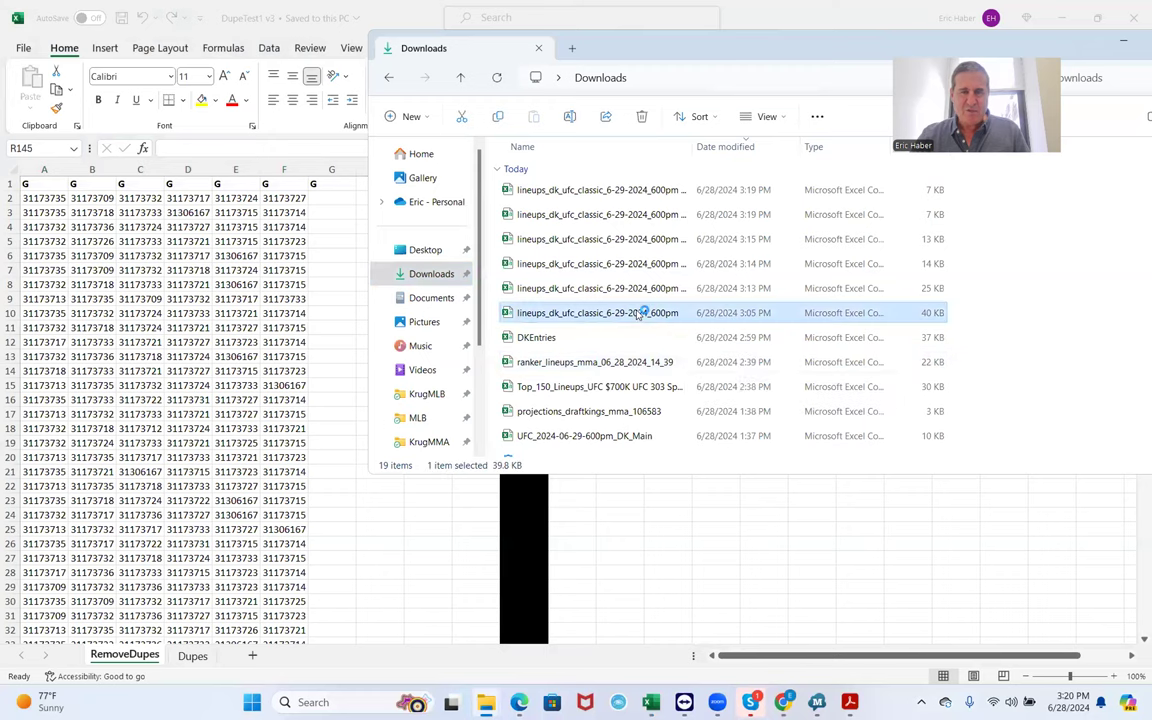
double_click(636, 312)
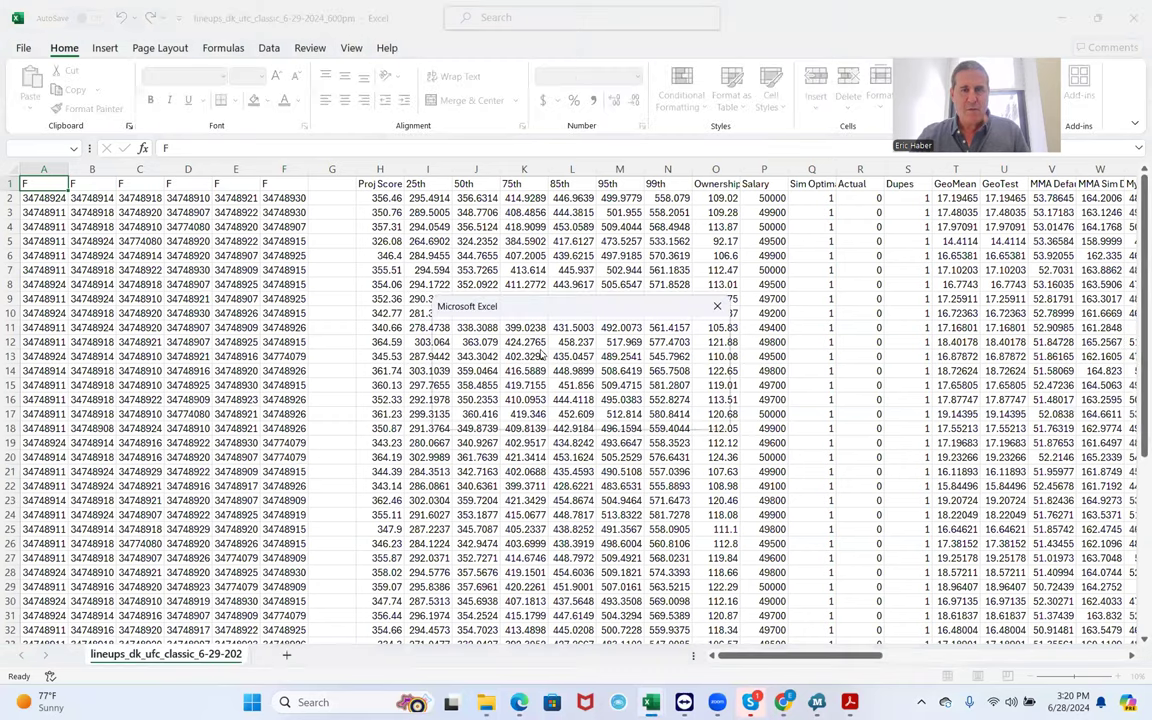
left_click(506, 416)
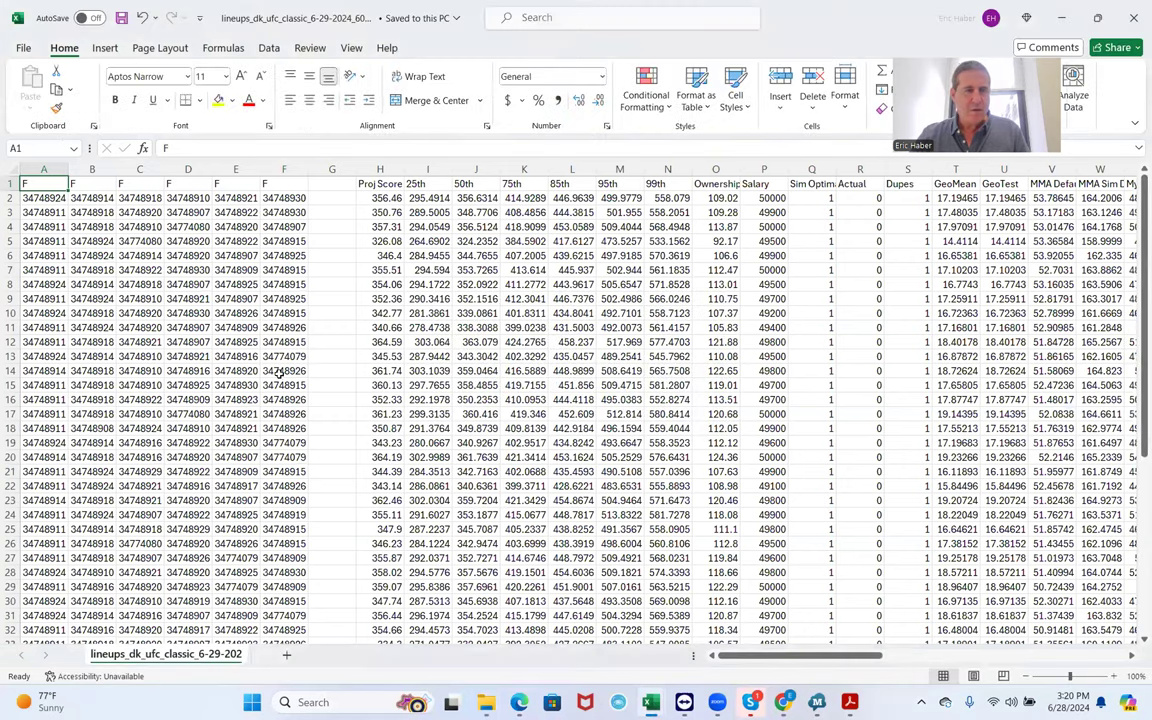
scroll(231, 379, "down", 2)
scroll(687, 517, "down", 4)
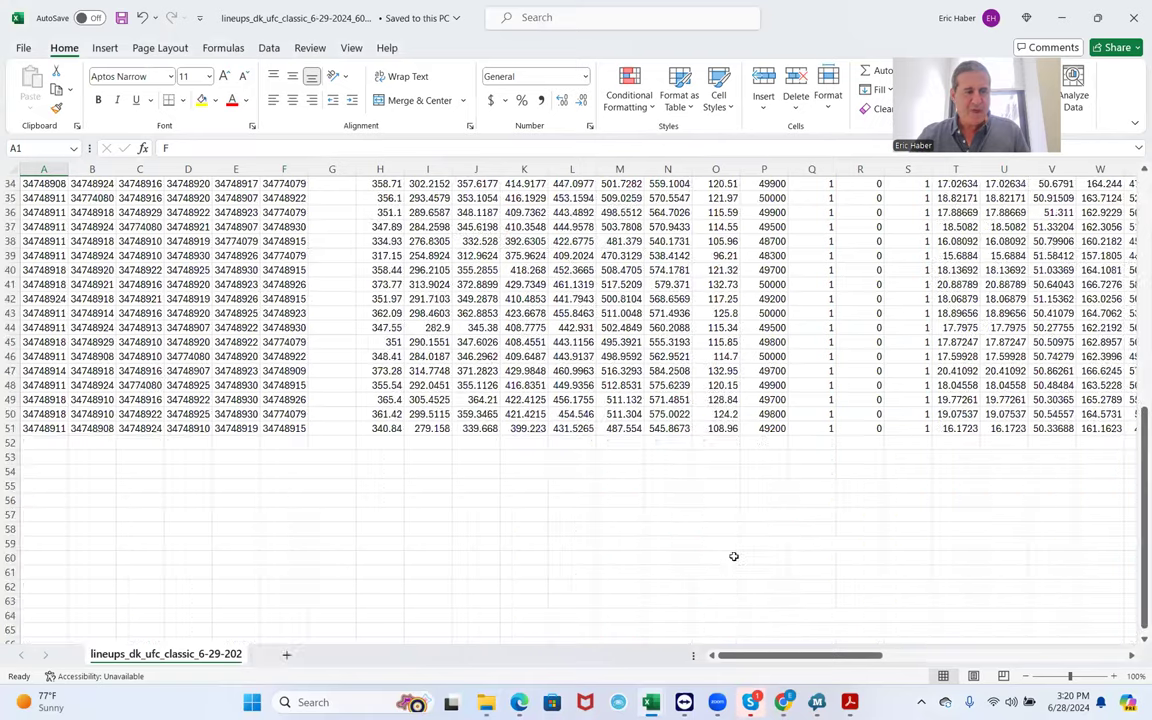
Copy the lineup IDs in A2:F51 and paste them at A2 of the RemoveDupes sheet in DupeTest1 v3.
scroll(560, 319, "up", 3)
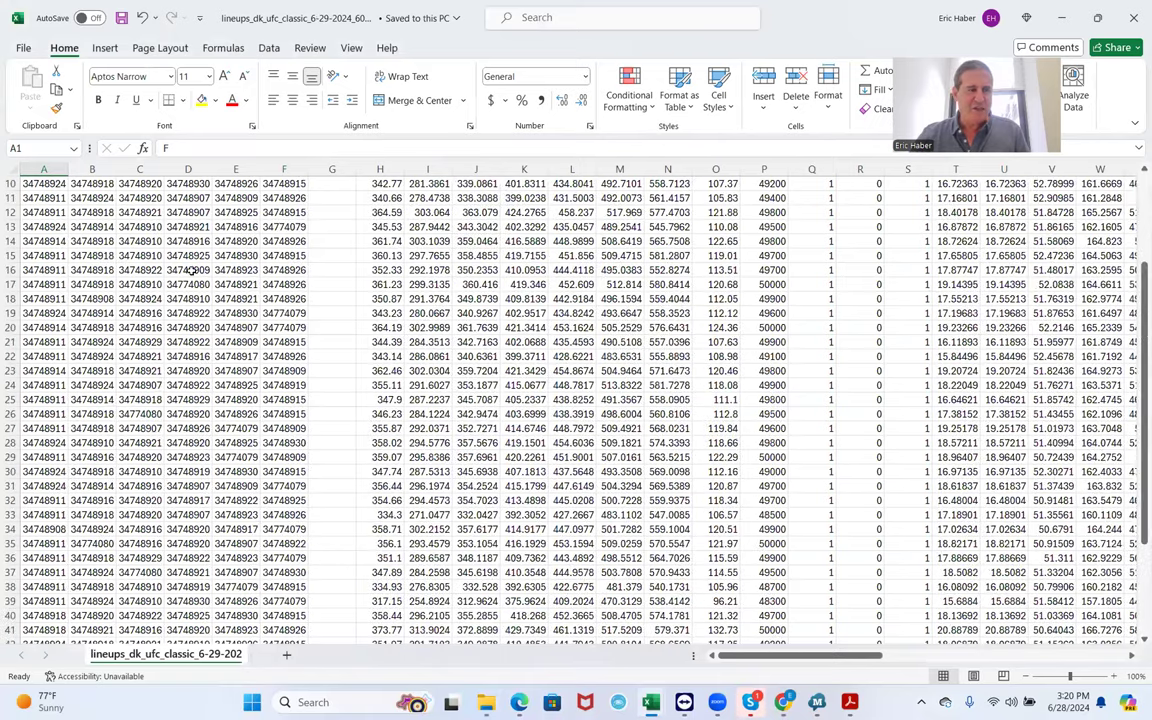
scroll(172, 243, "up", 3)
left_click_drag(36, 199, 280, 612)
key("ctrl+c")
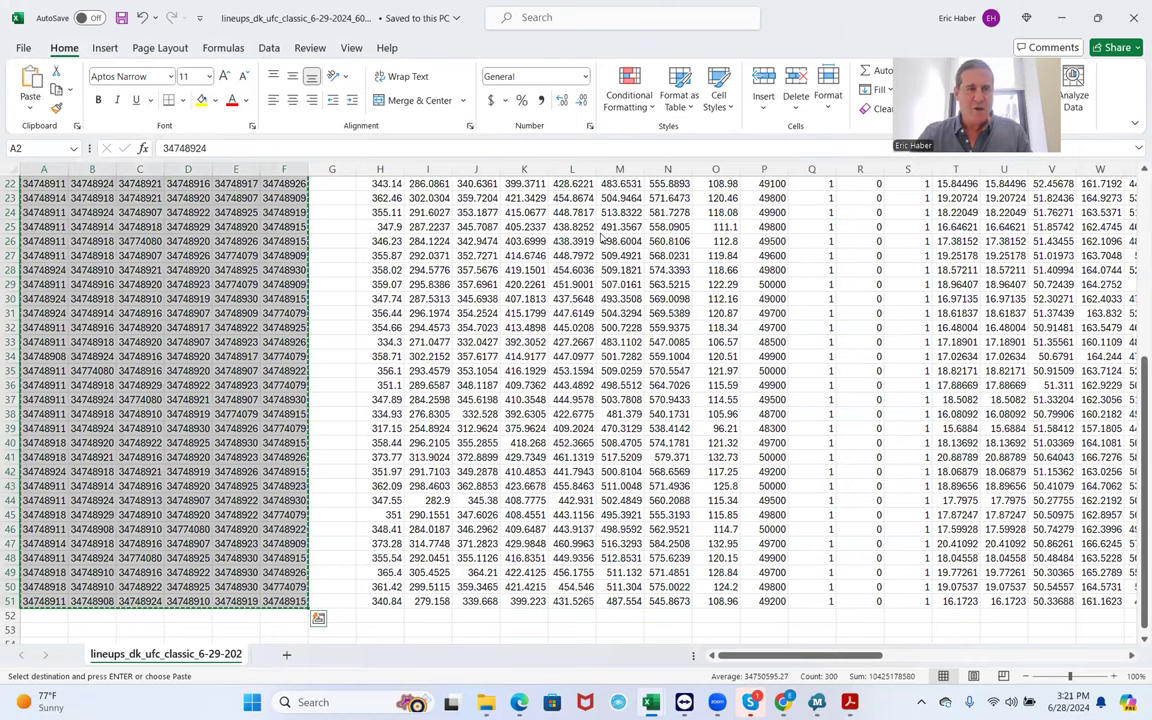
key("alt+Tab")
left_click(42, 199)
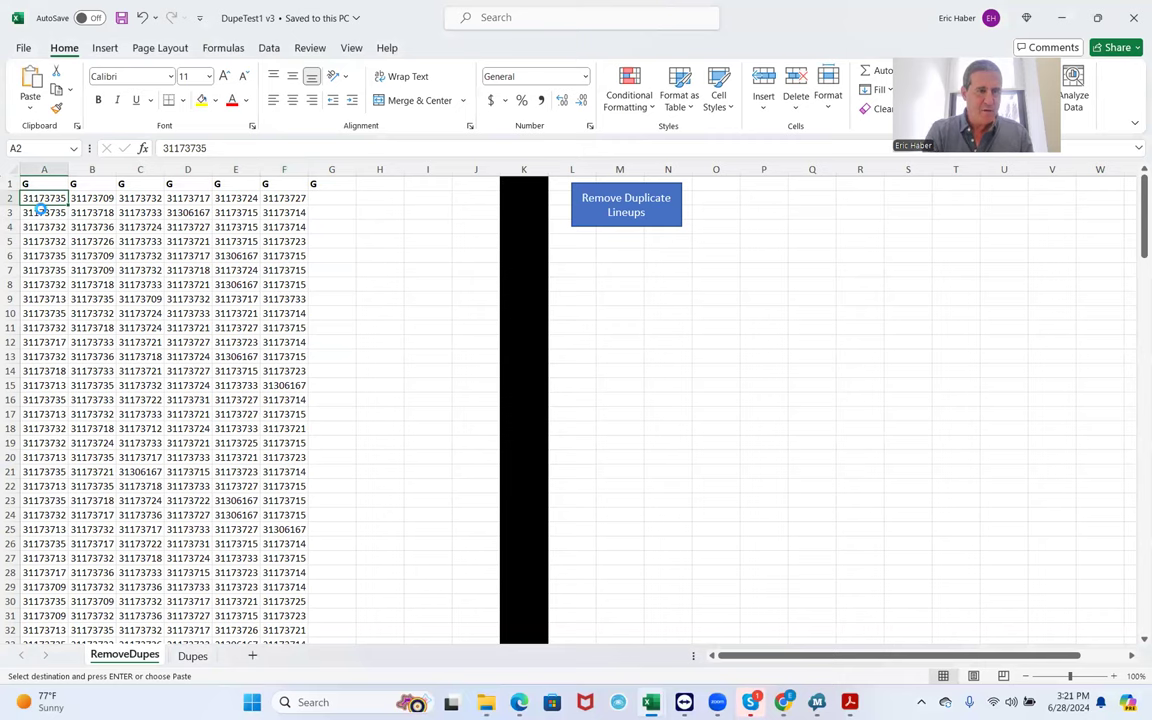
key("ctrl+v")
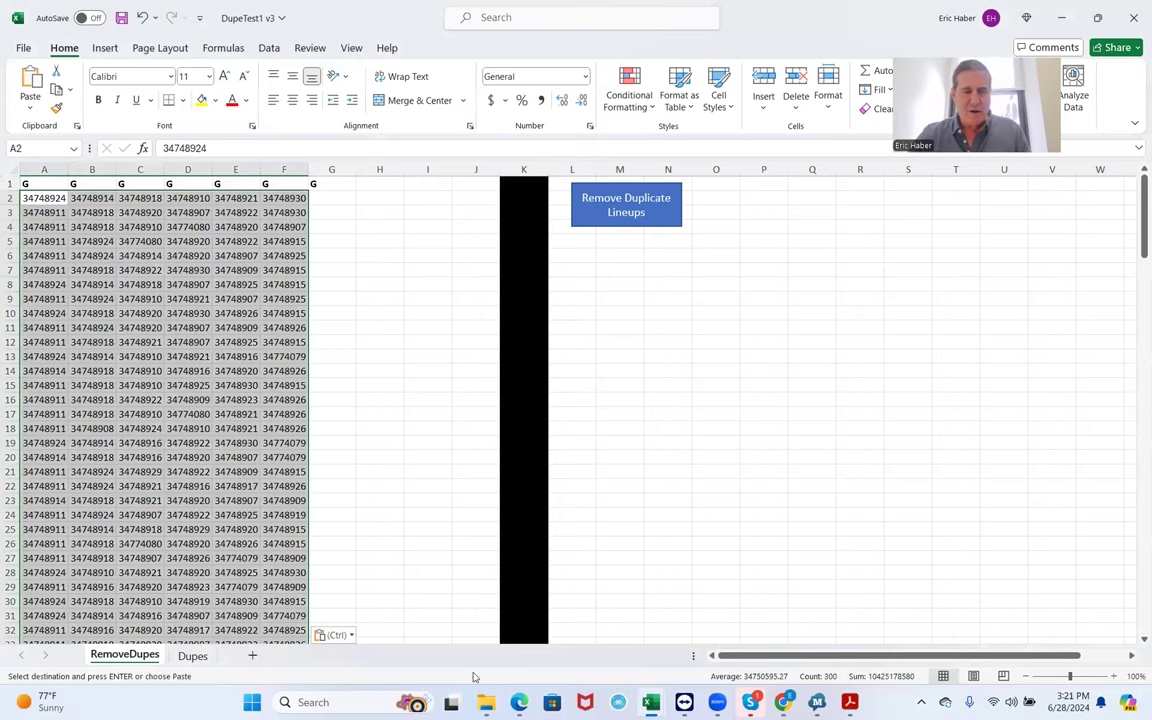
Open the 3:13 PM lineups_dk_ufc_classic file from the Downloads folder and copy its lineup IDs in A2:F31.
left_click(486, 702)
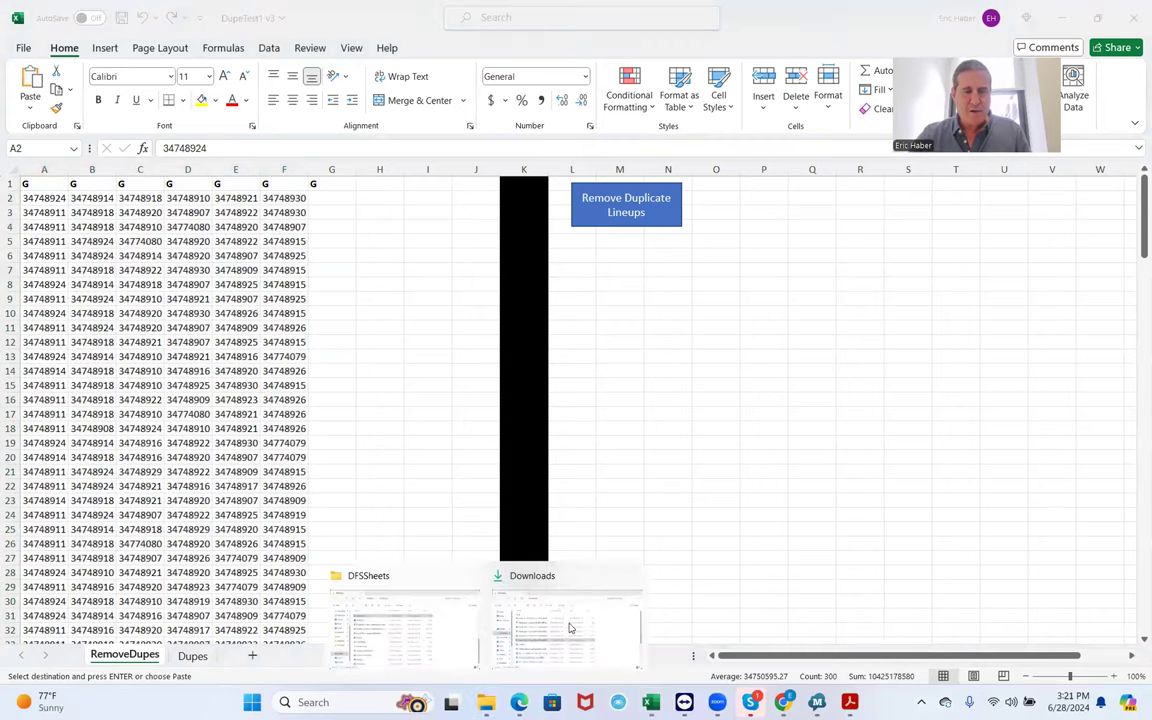
left_click(570, 628)
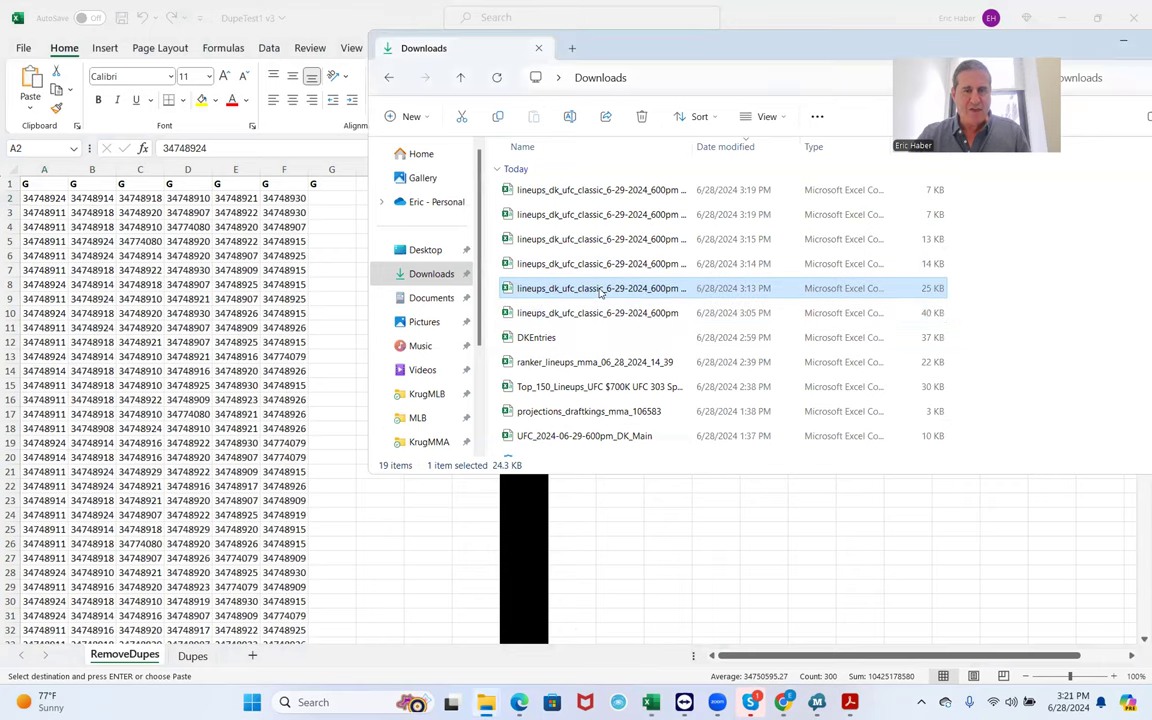
key("alt+Tab")
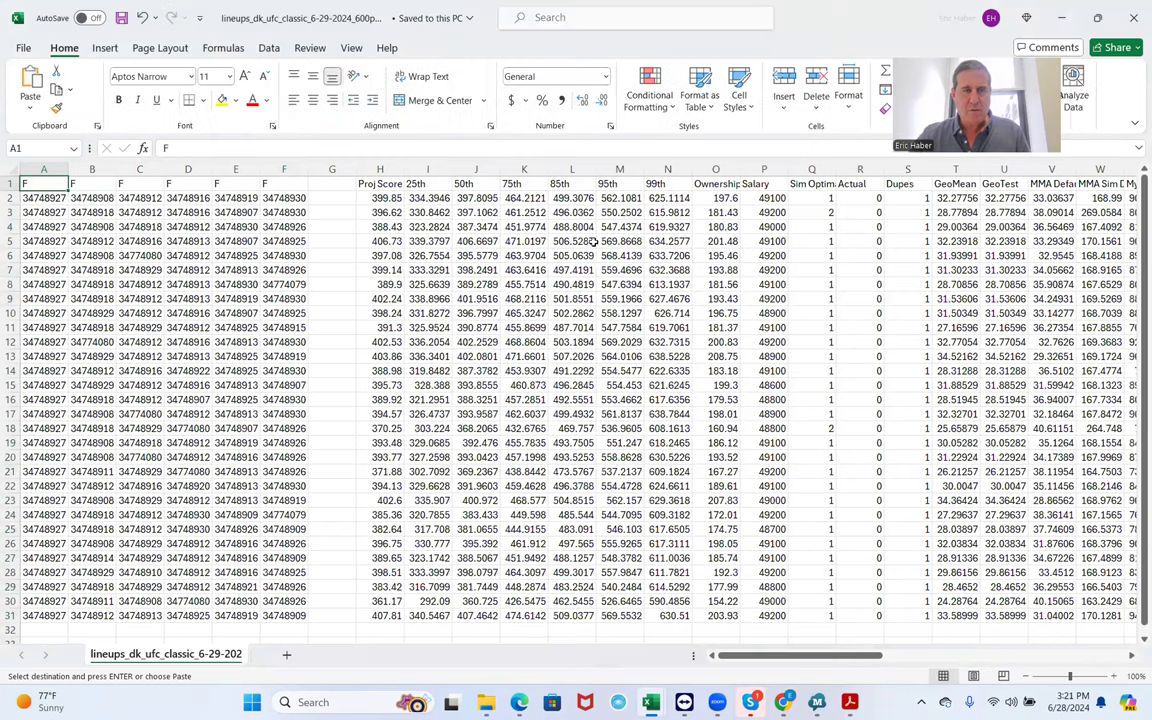
left_click_drag(30, 198, 295, 570)
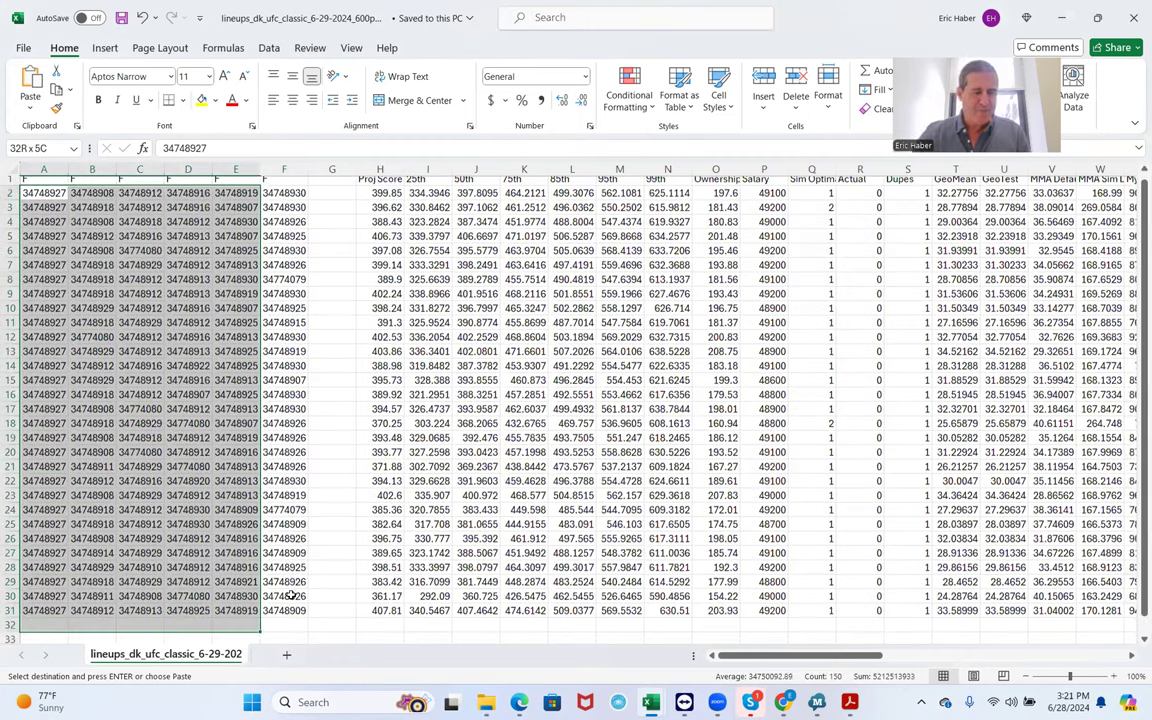
key("ctrl+v")
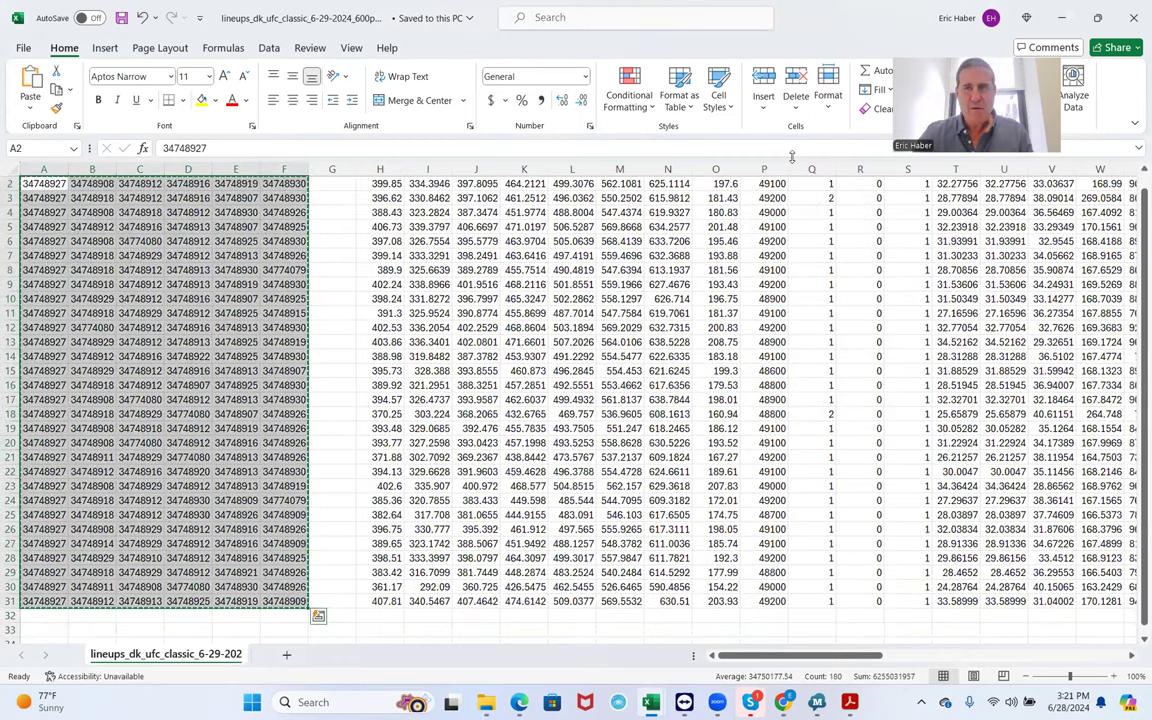
key("ctrl+c")
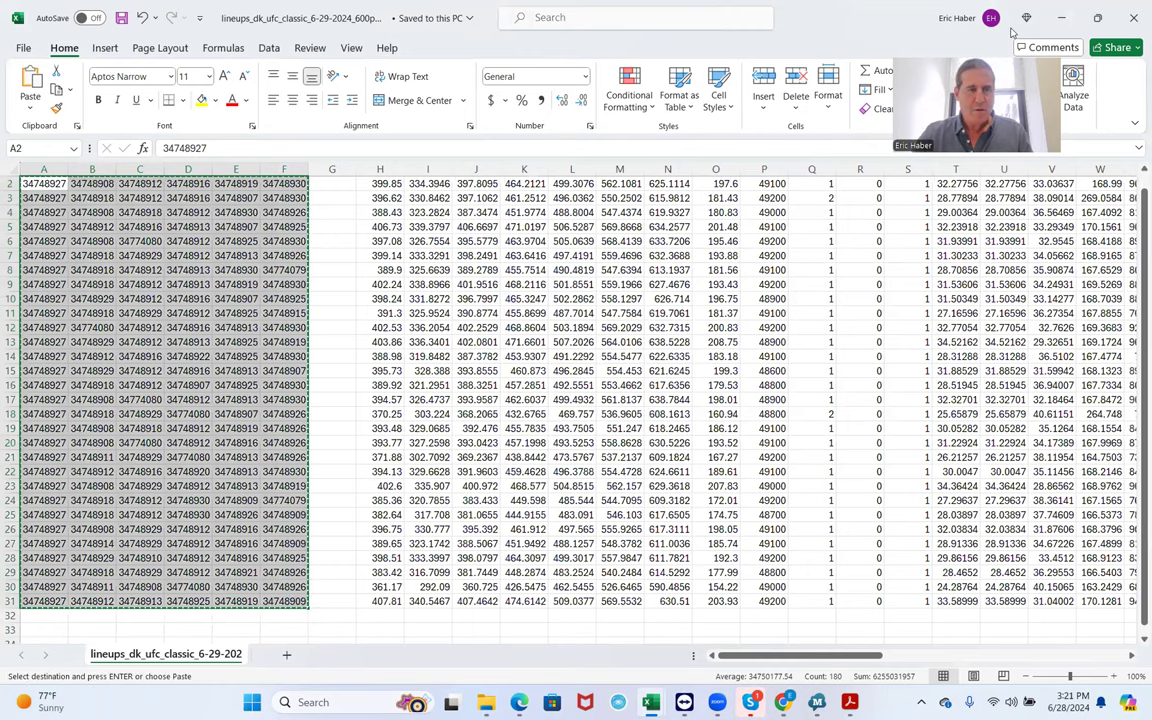
Paste the copied lineup IDs into the RemoveDupes sheet of DupeTest1 v3, starting at A52.
key("ctrl+Tab")
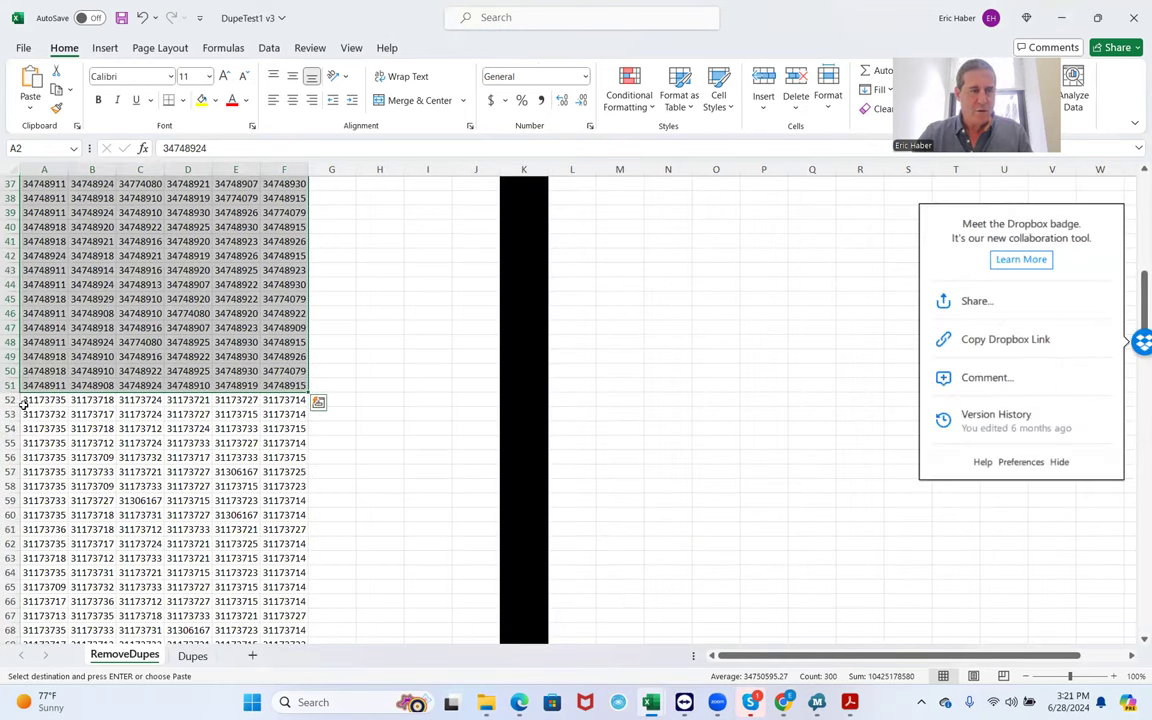
left_click(24, 400)
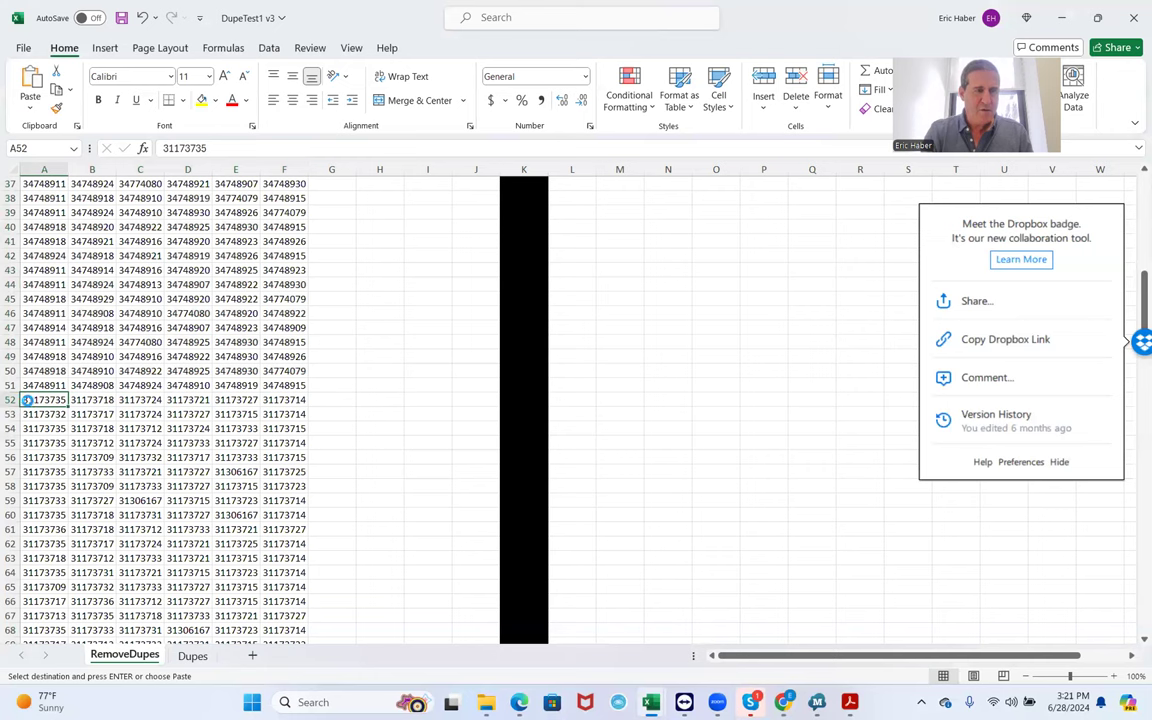
key("ctrl+v")
Clear the leftover old lineup IDs in columns A to F of the RemoveDupes sheet, from row 82 down.
scroll(400, 460, "down", 8)
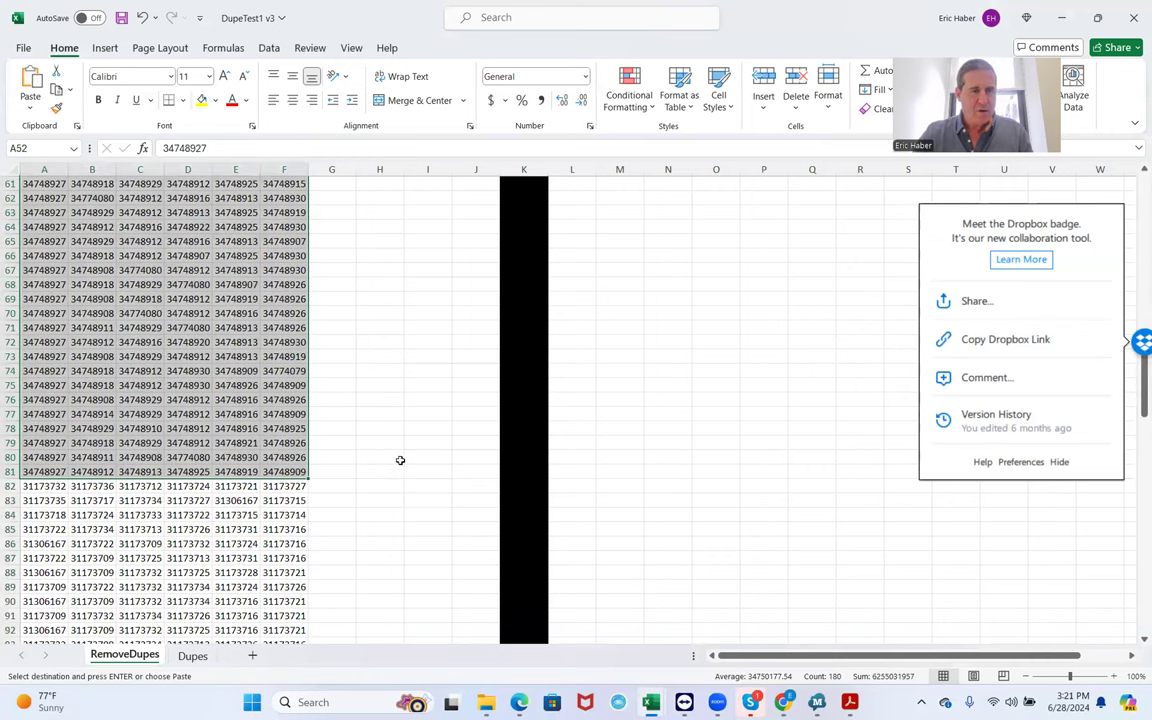
left_click_drag(36, 486, 299, 608)
left_click_drag(290, 579, 285, 583)
scroll(332, 491, "up", 20)
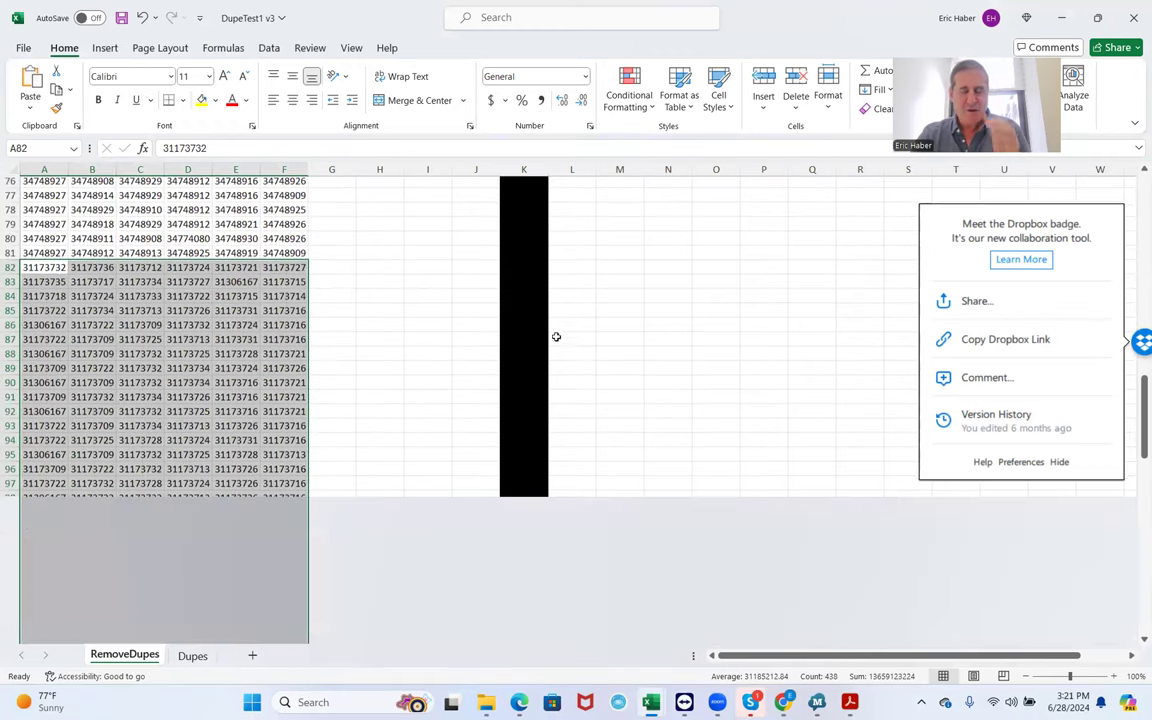
key("Delete")
Open the 3:14 PM file lineups_dk_ufc_classic_6-29-2024_600pm (2) from Downloads and copy its lineup IDs in A2:F16.
mouse_move(752, 705)
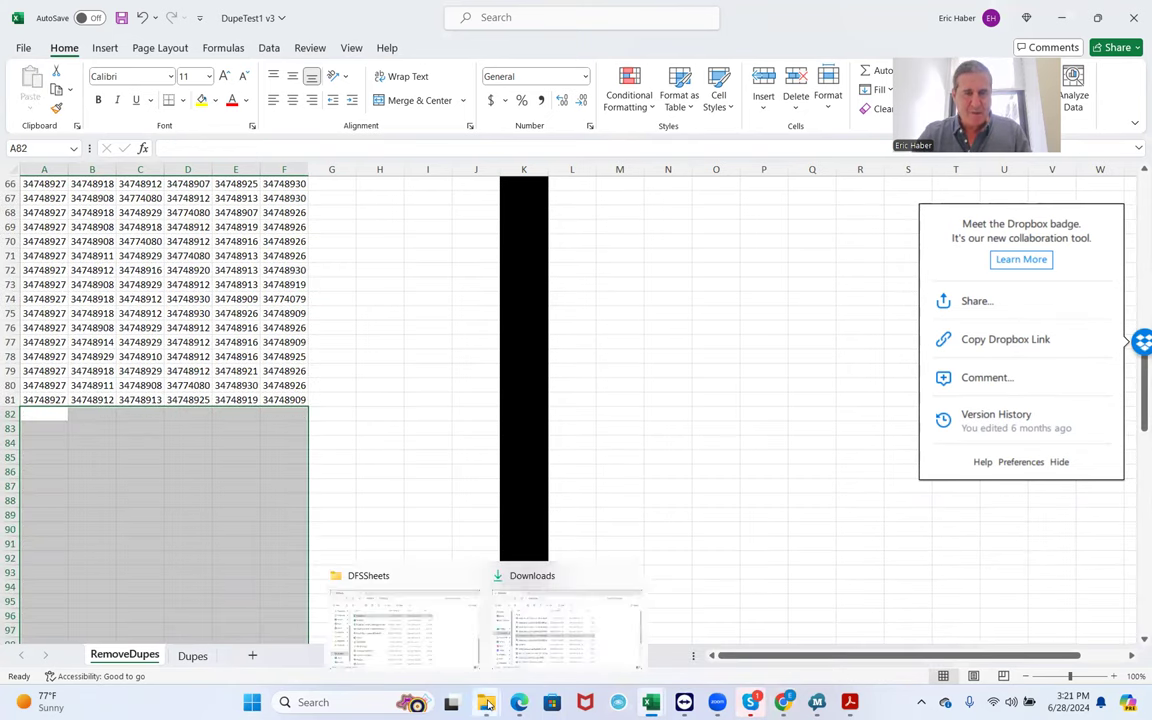
left_click(519, 648)
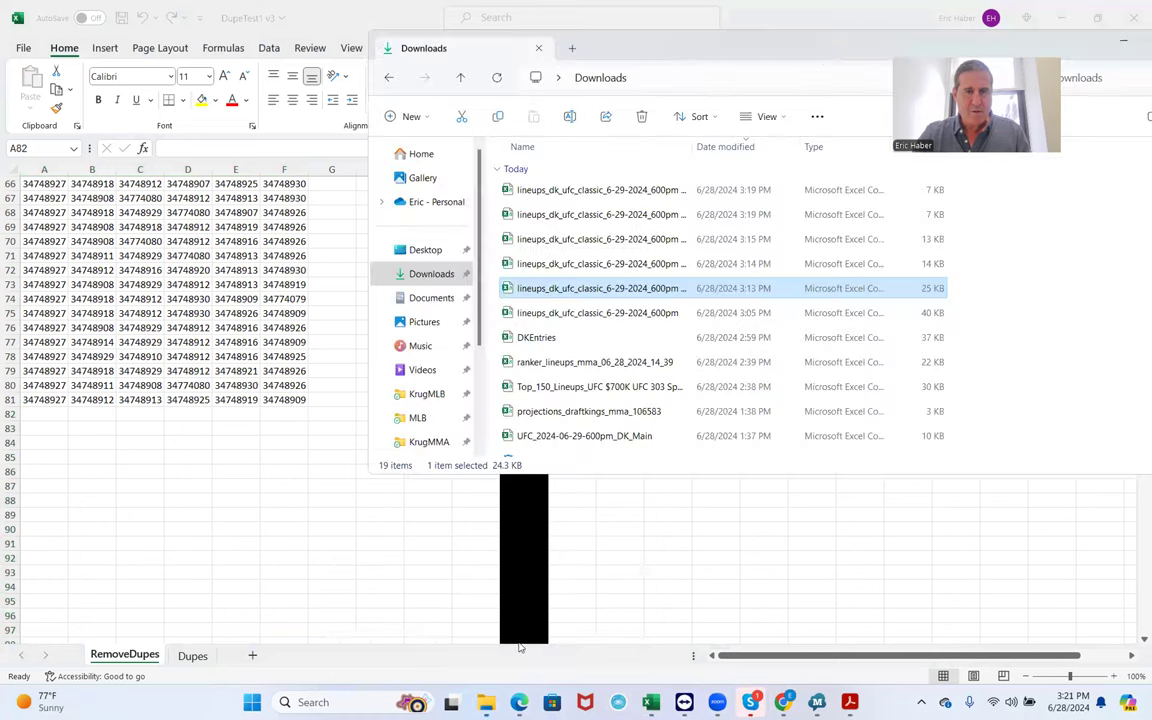
double_click(538, 264)
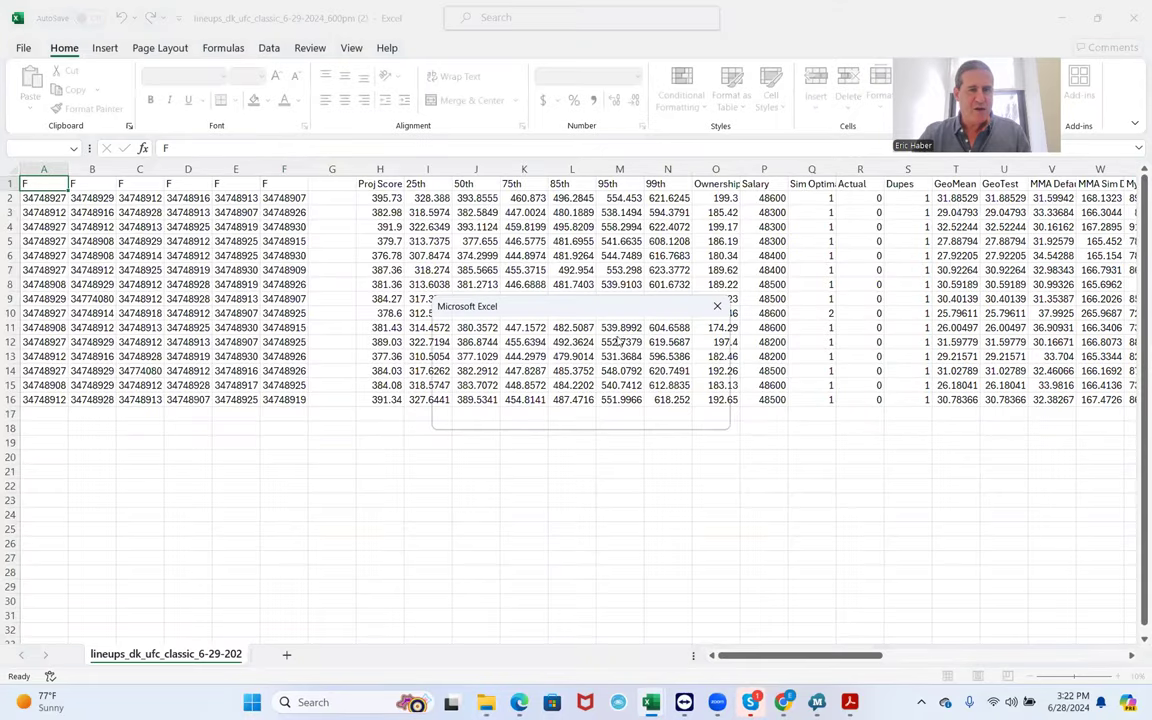
left_click(717, 305)
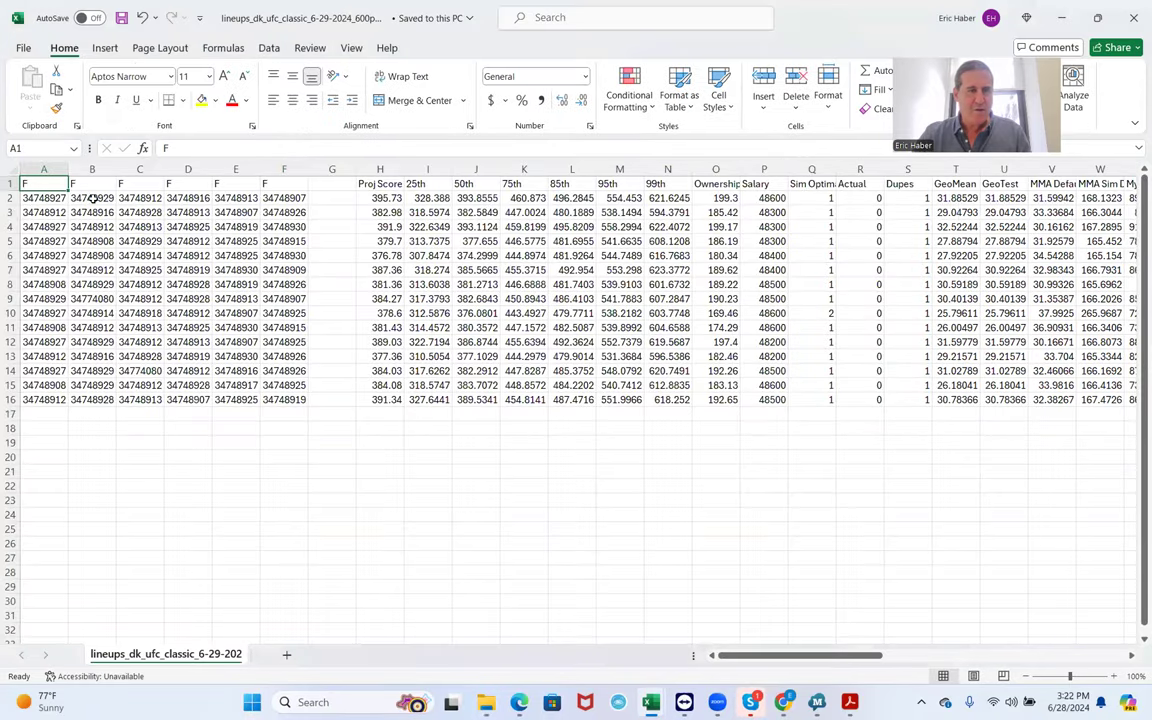
left_click_drag(35, 198, 285, 412)
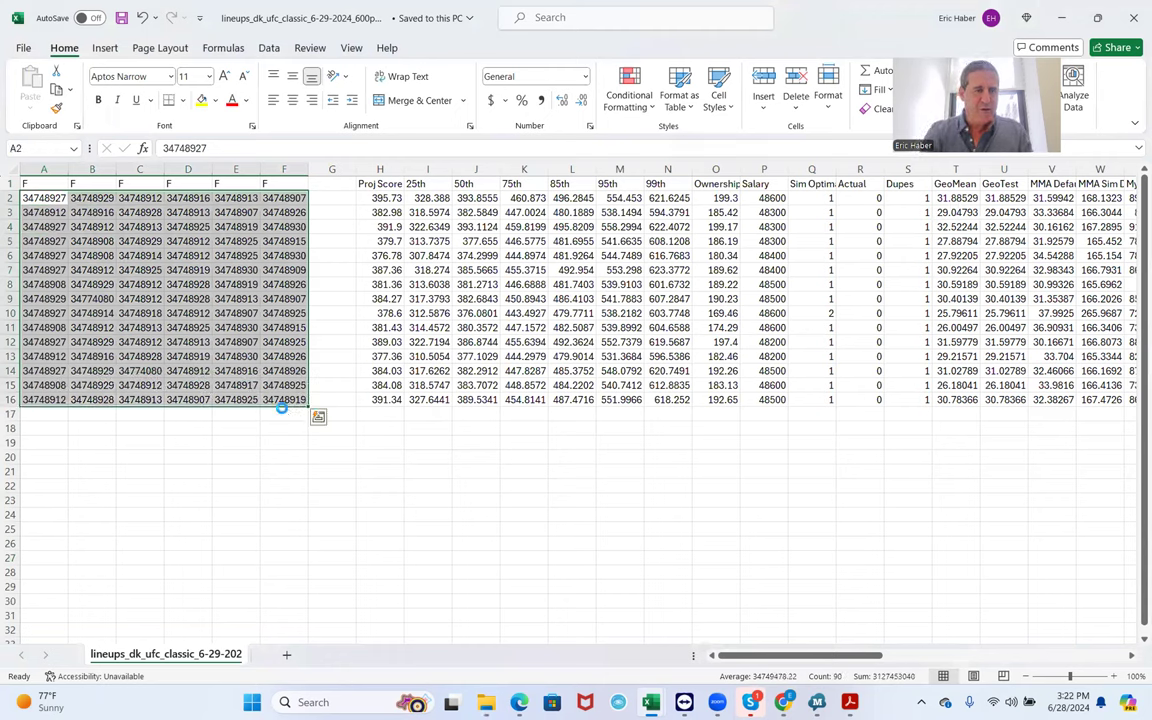
key("ctrl+c")
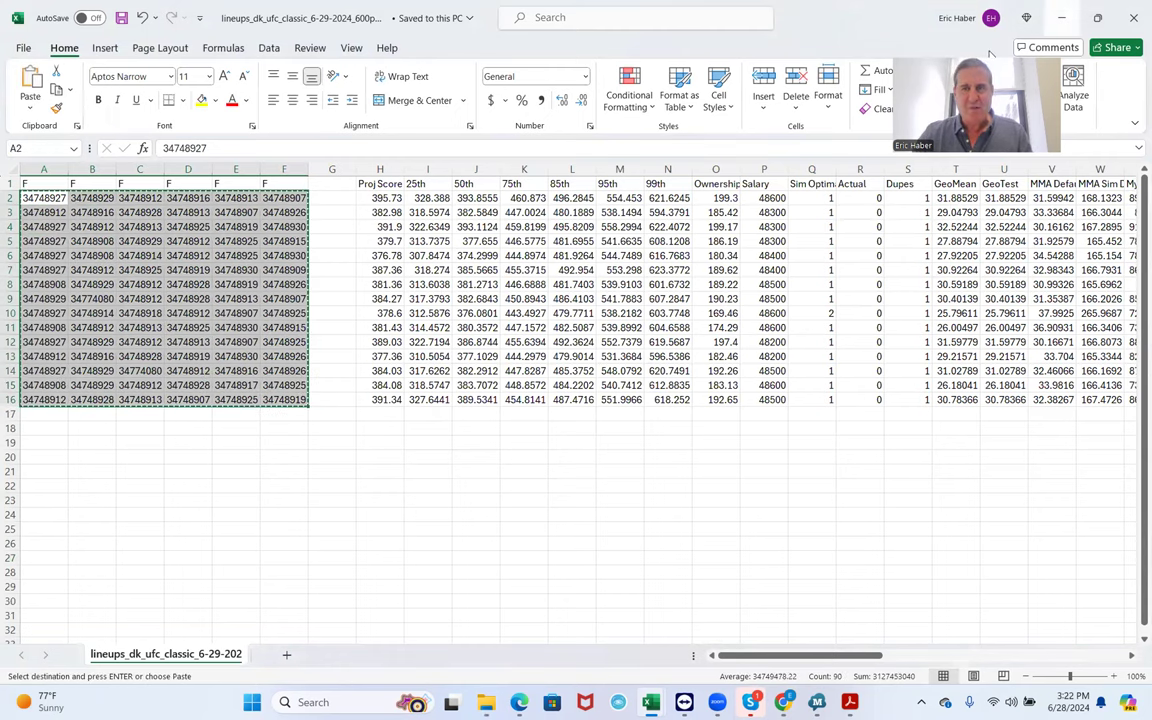
Return to the DupeTest1 v3 workbook and paste the copied lineup IDs at A82 of the RemoveDupes sheet.
key("super+Down")
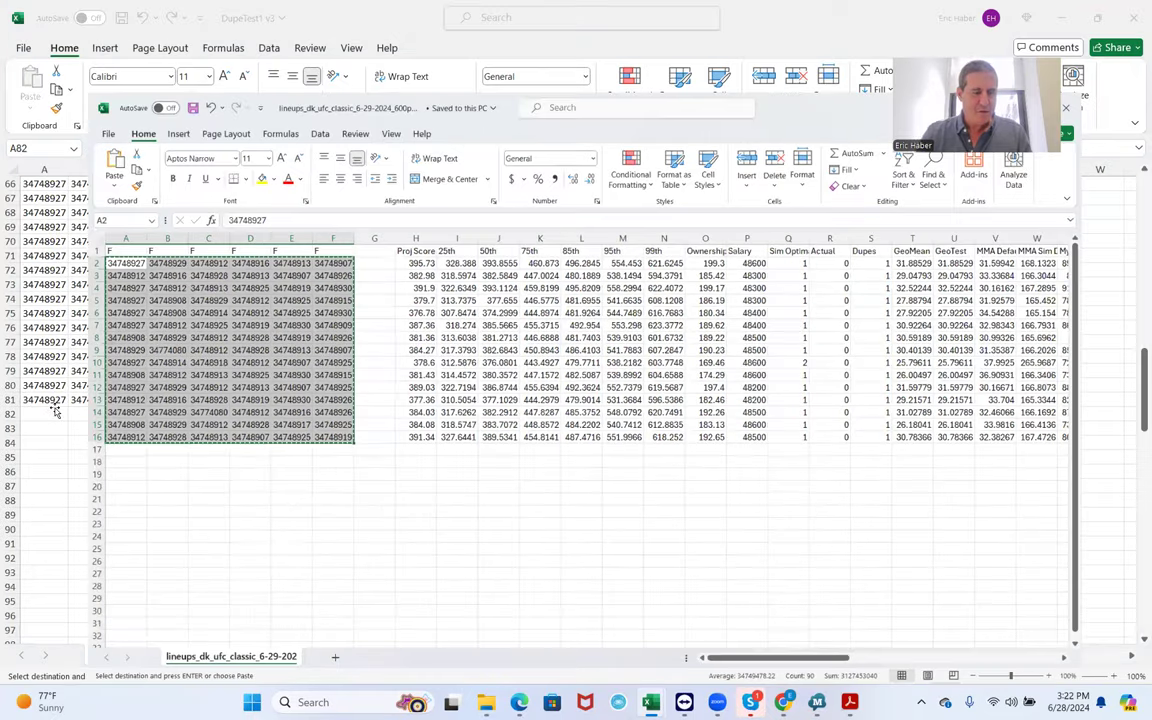
left_click(57, 412)
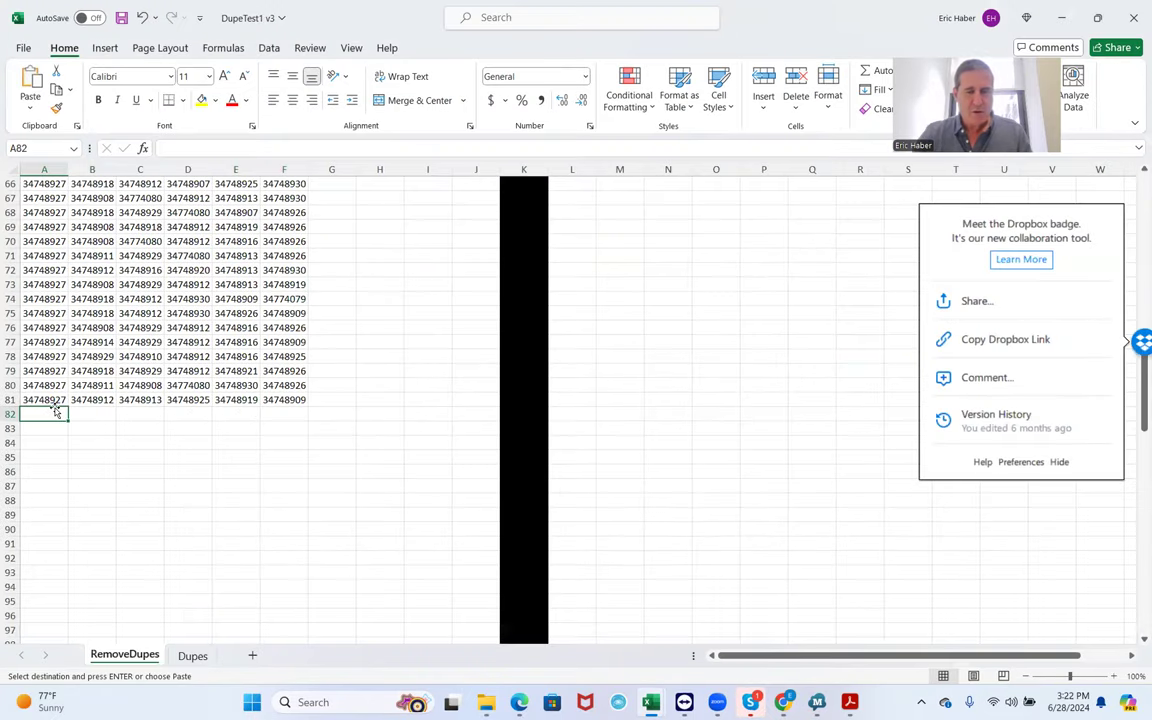
key("ctrl+v")
Open the 3:15 PM file lineups_dk_ufc_classic_6-29-2024_600pm (3) from Downloads and copy its lineup IDs in A2:F16.
mouse_move(487, 702)
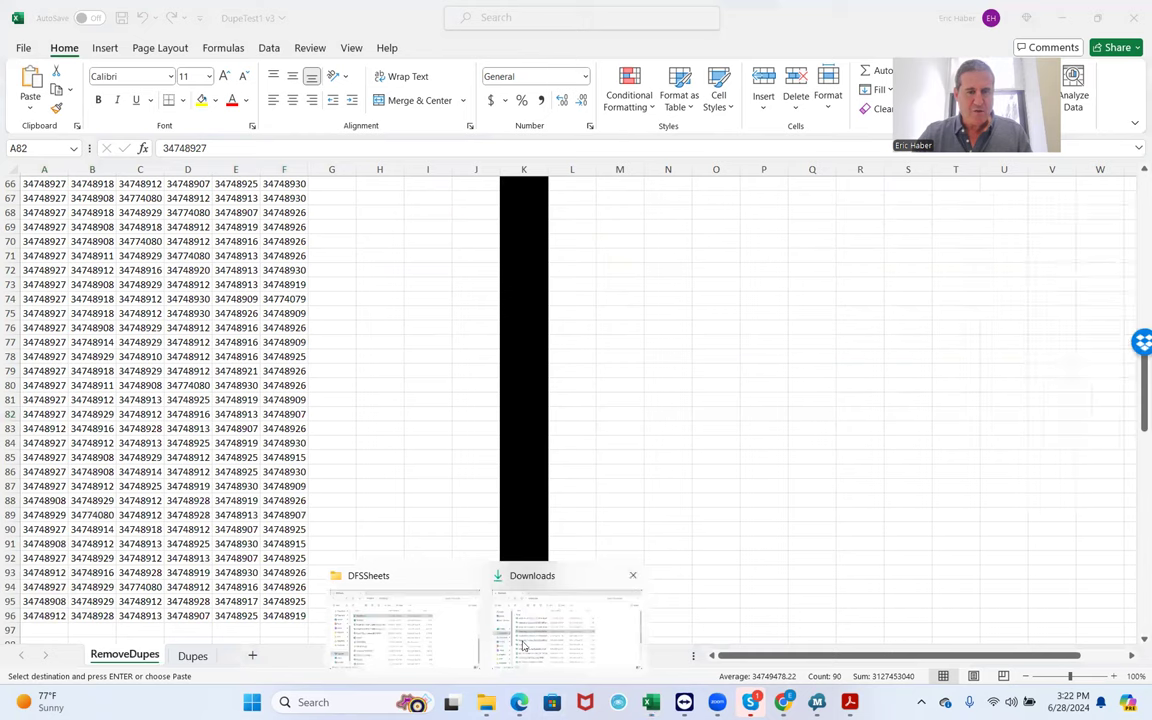
left_click(520, 600)
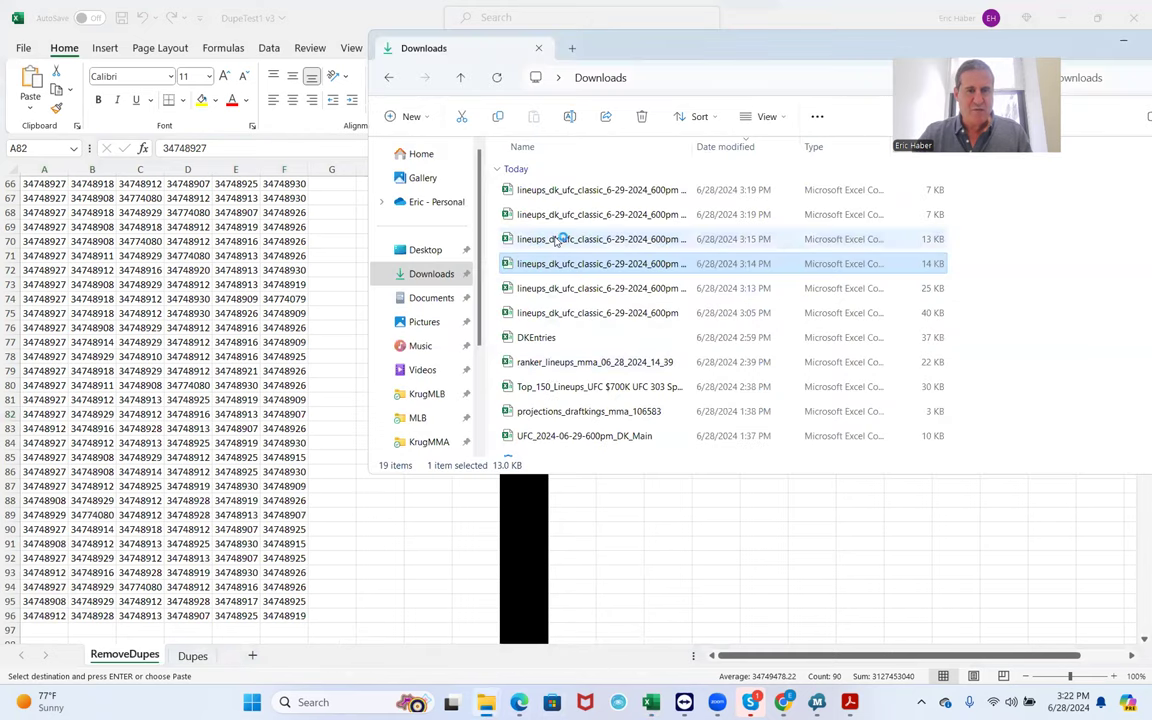
key("alt+Tab")
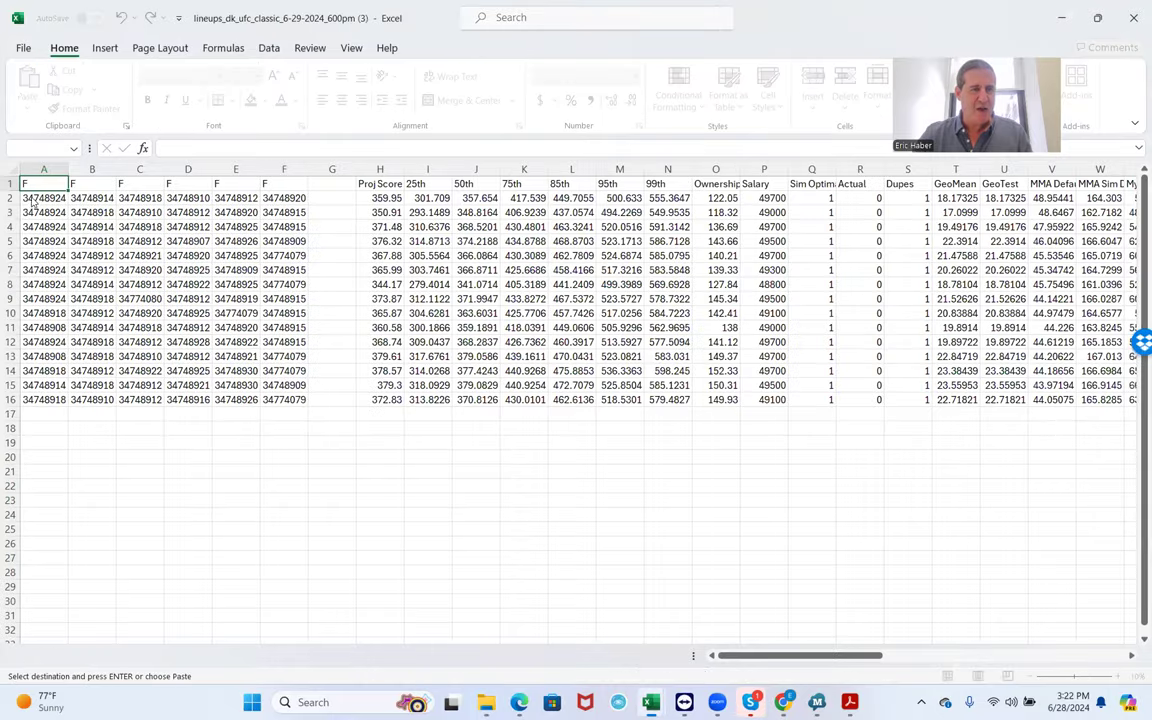
left_click(717, 306)
left_click(230, 285)
left_click_drag(35, 196, 275, 398)
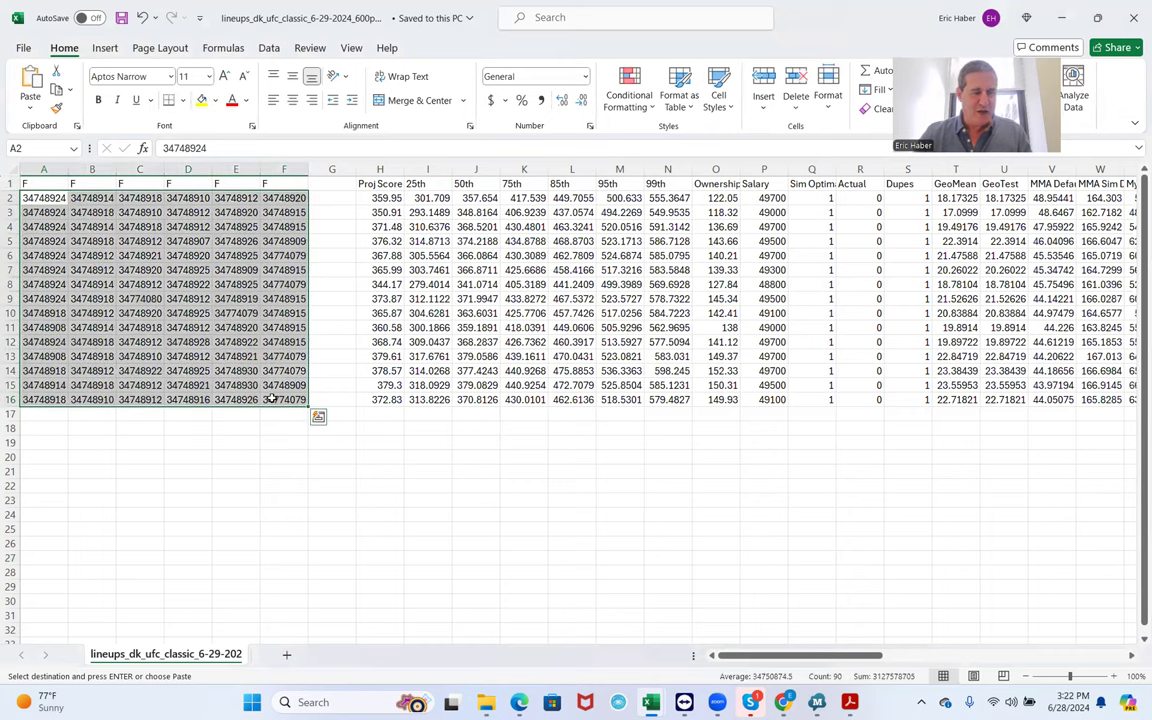
key("ctrl+c")
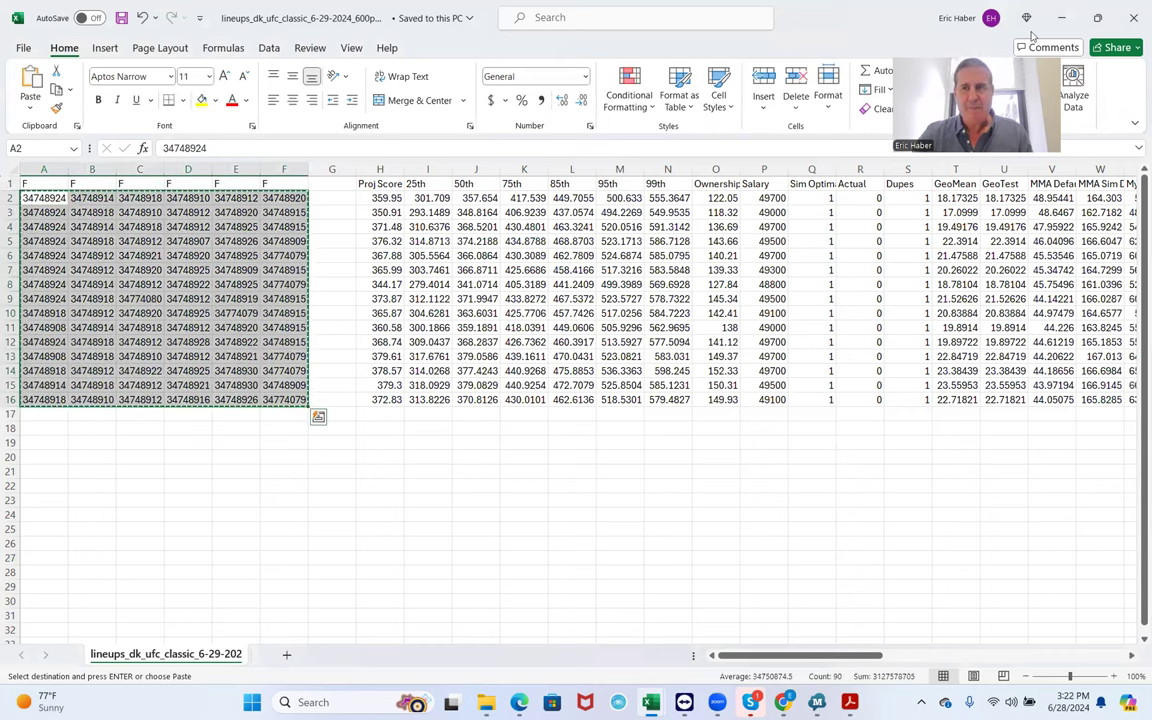
Append the copied lineup IDs to the RemoveDupes sheet of DupeTest1 v3, starting at A97.
left_click(1097, 17)
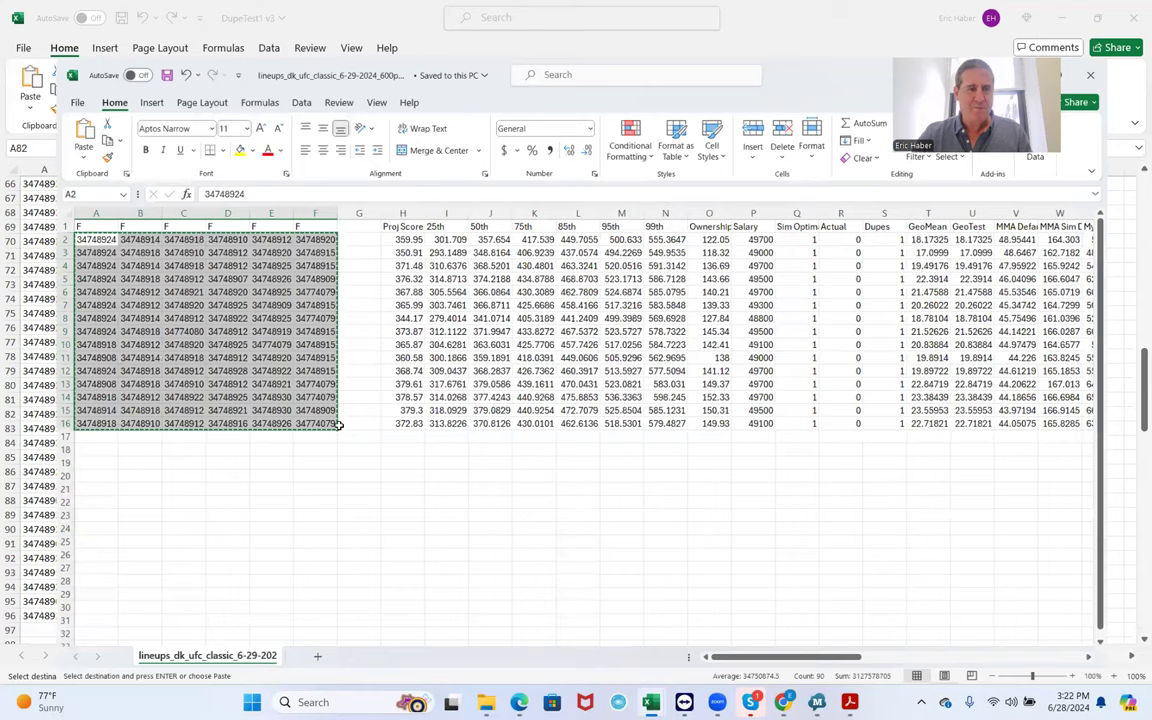
left_click(45, 416)
left_click(52, 412)
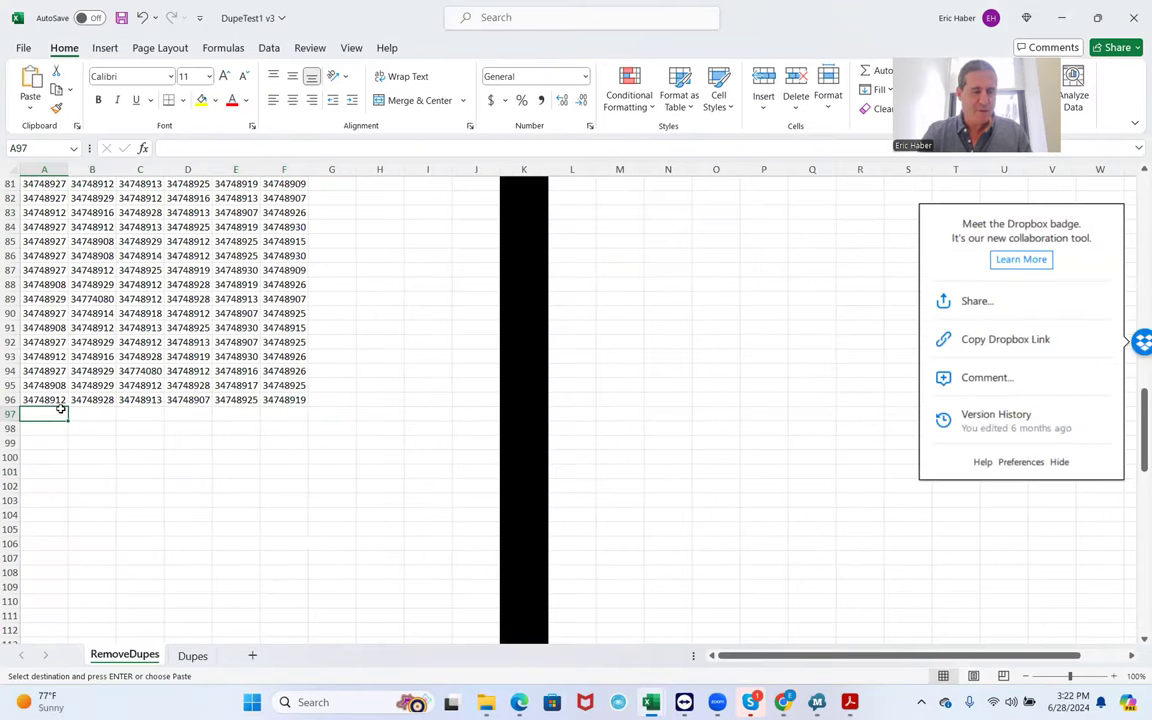
key("ctrl+v")
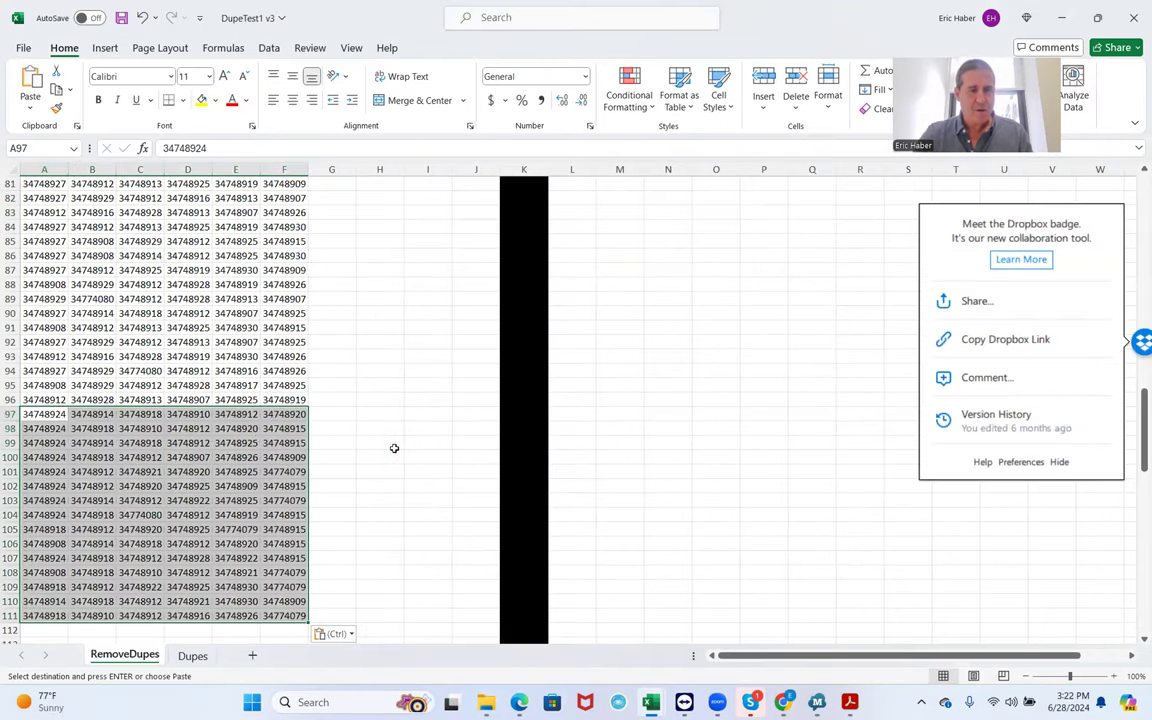
left_click(394, 448)
scroll(386, 494, "down", 3)
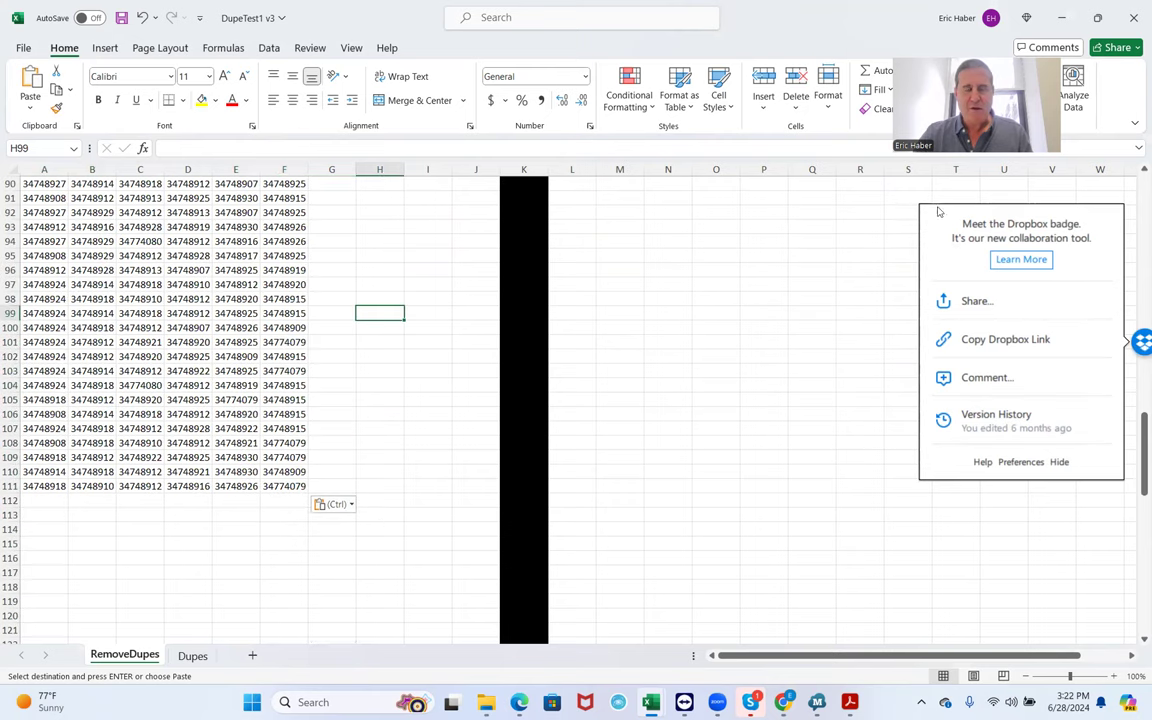
Open the 3:19 PM file lineups_dk_ufc_classic_6-29-2024_600pm (4) from Downloads and copy its lineup IDs in A2:F21.
mouse_move(488, 704)
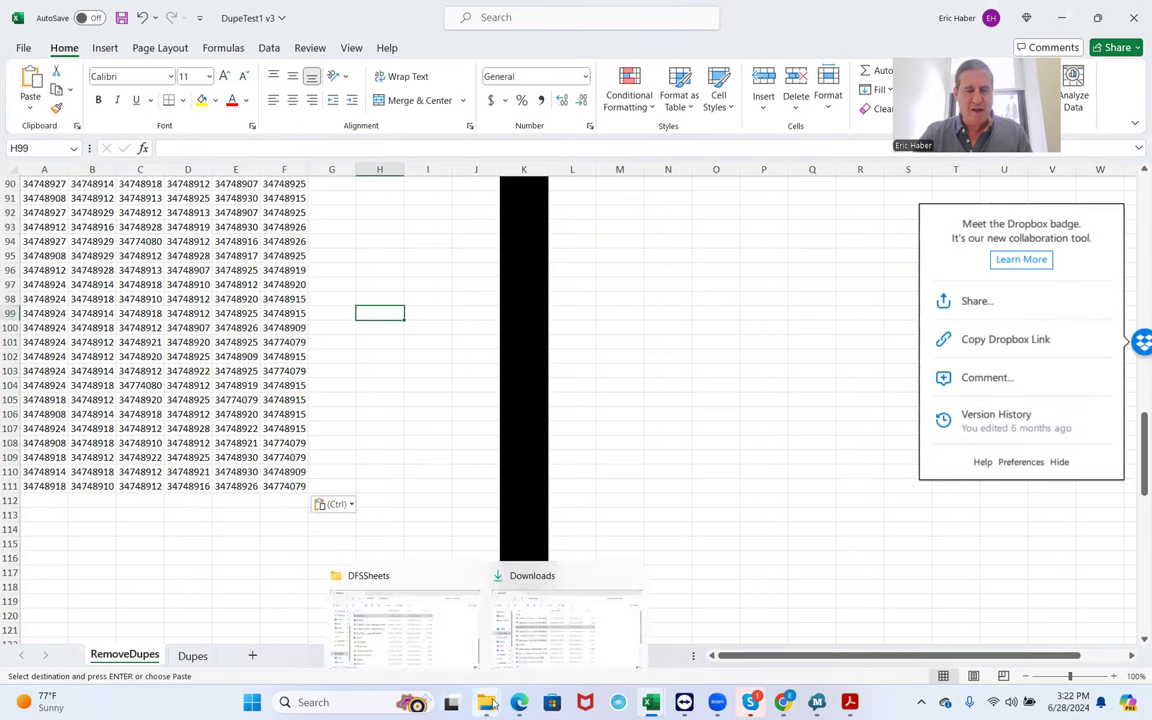
left_click(565, 620)
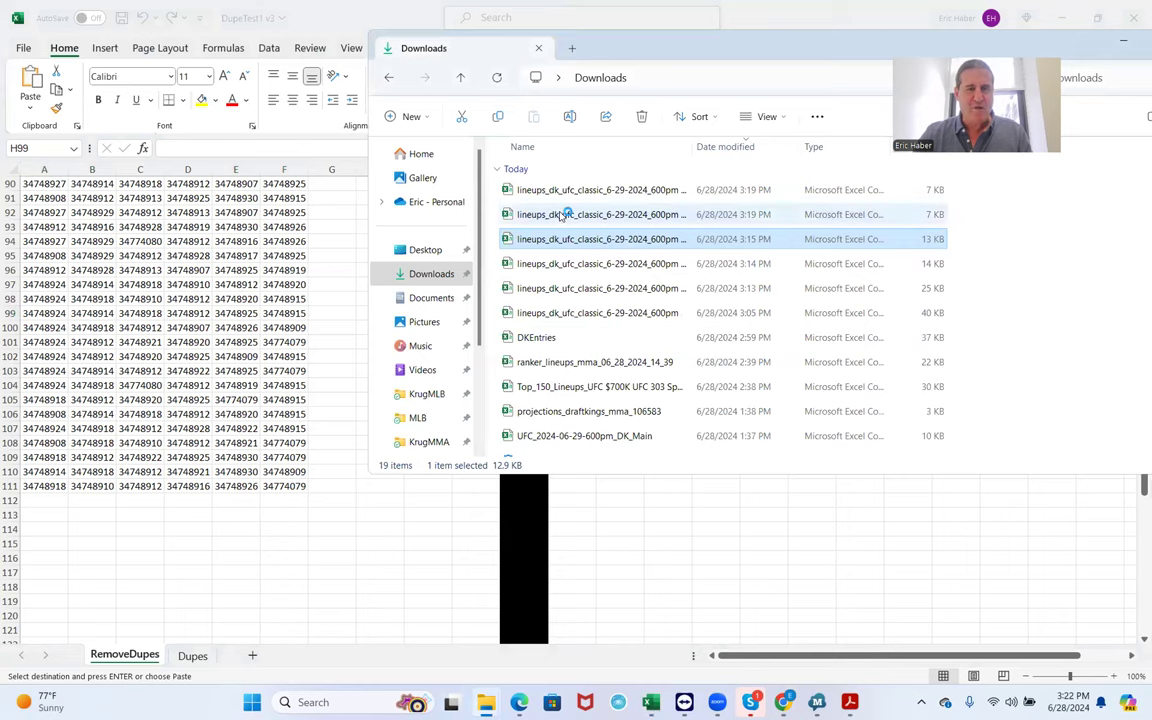
key("alt+Tab")
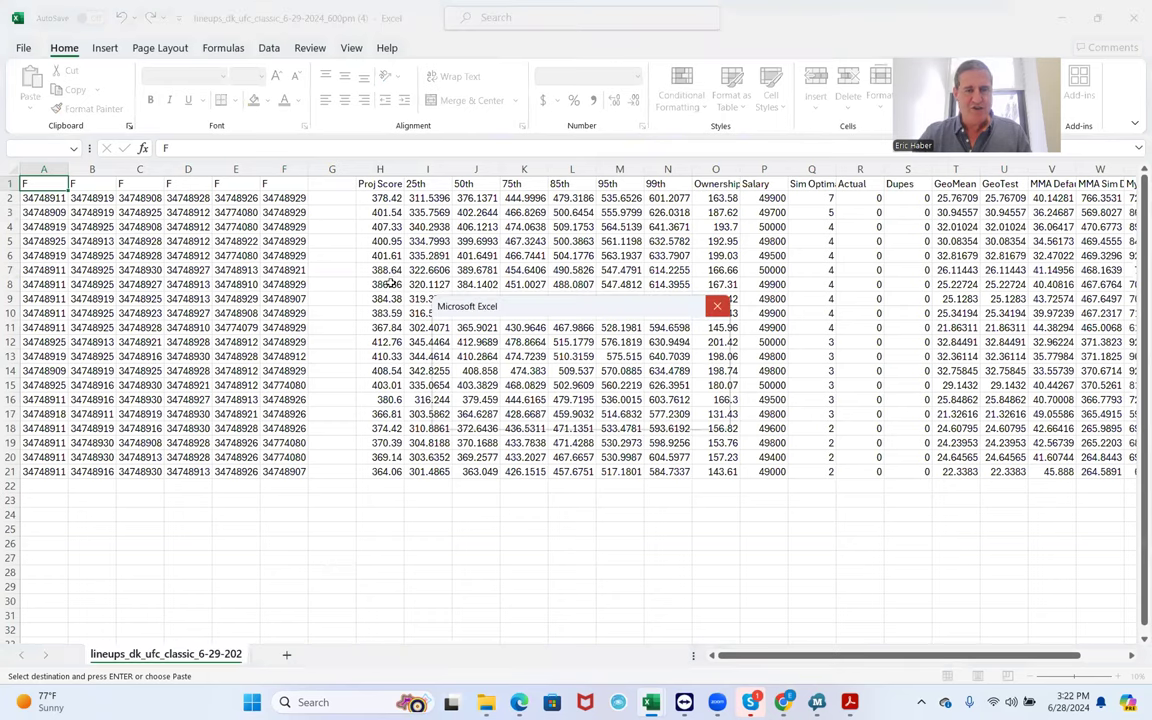
left_click_drag(26, 198, 100, 284)
left_click_drag(203, 373, 292, 472)
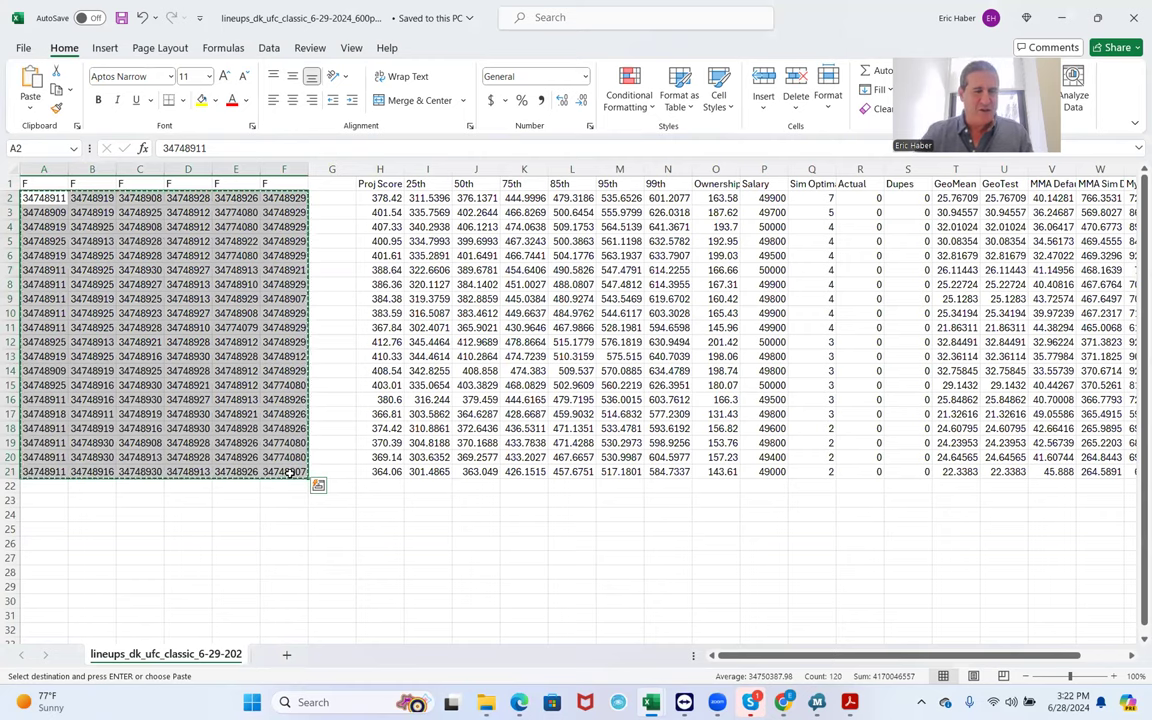
Append the copied lineup IDs to the RemoveDupes sheet of DupeTest1 v3, starting at A112.
key("ctrl+Tab")
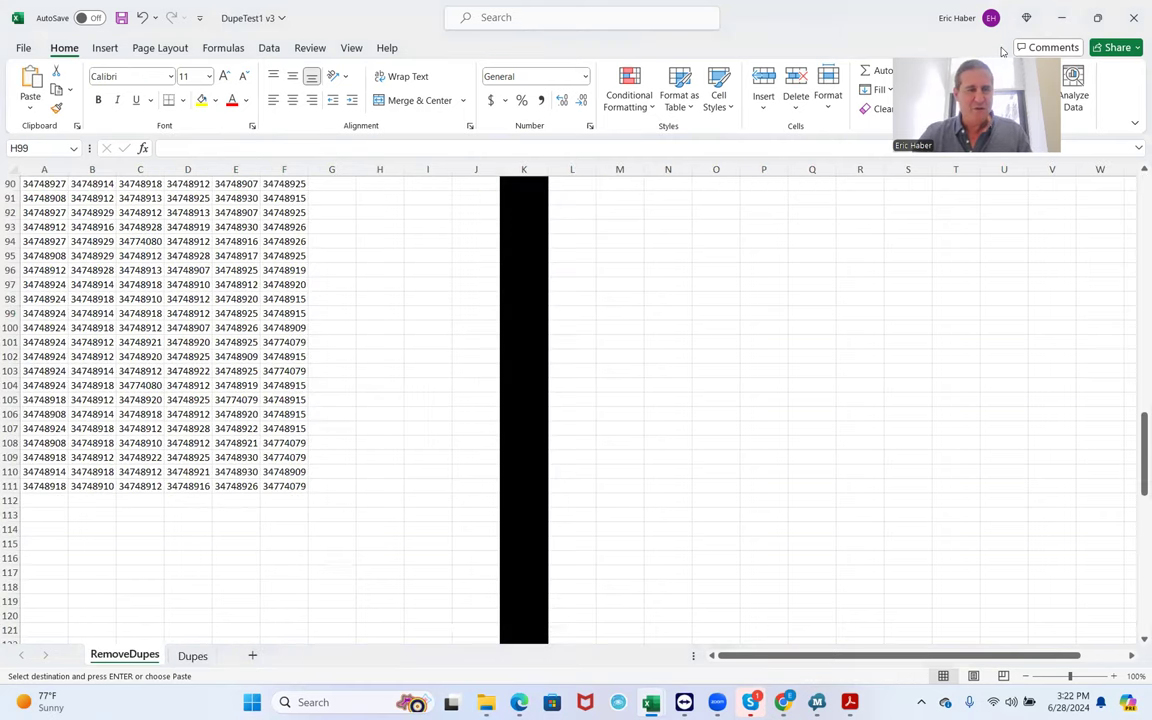
left_click(33, 500)
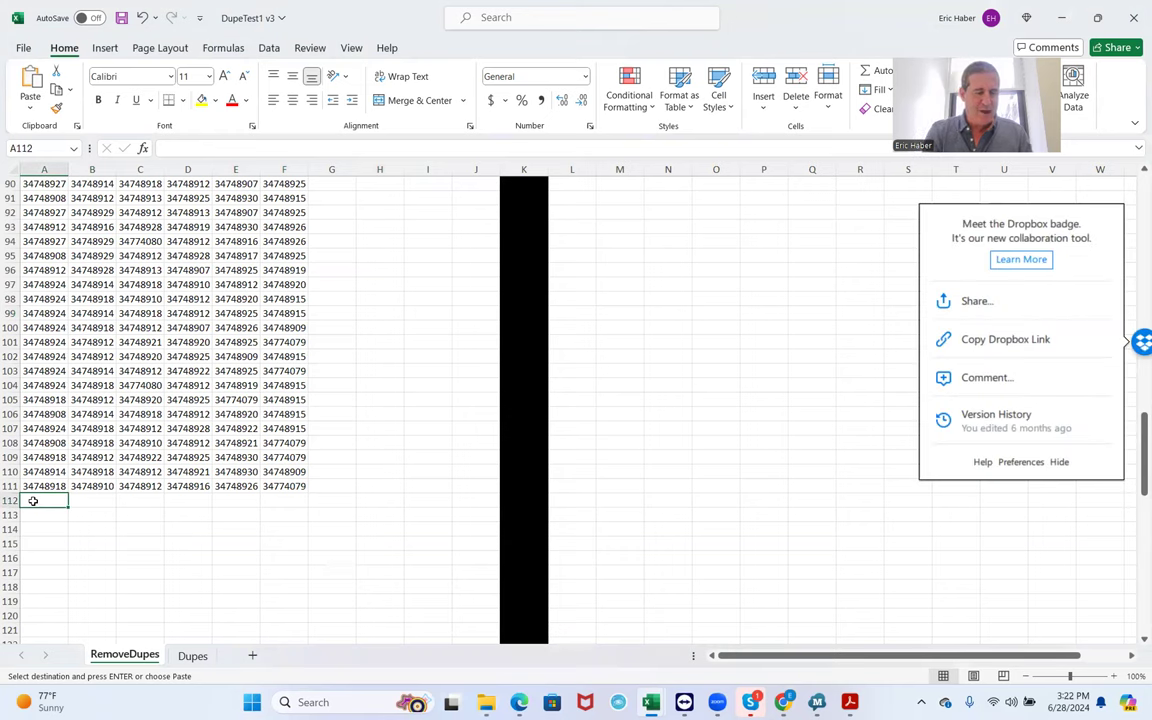
key("ctrl+v")
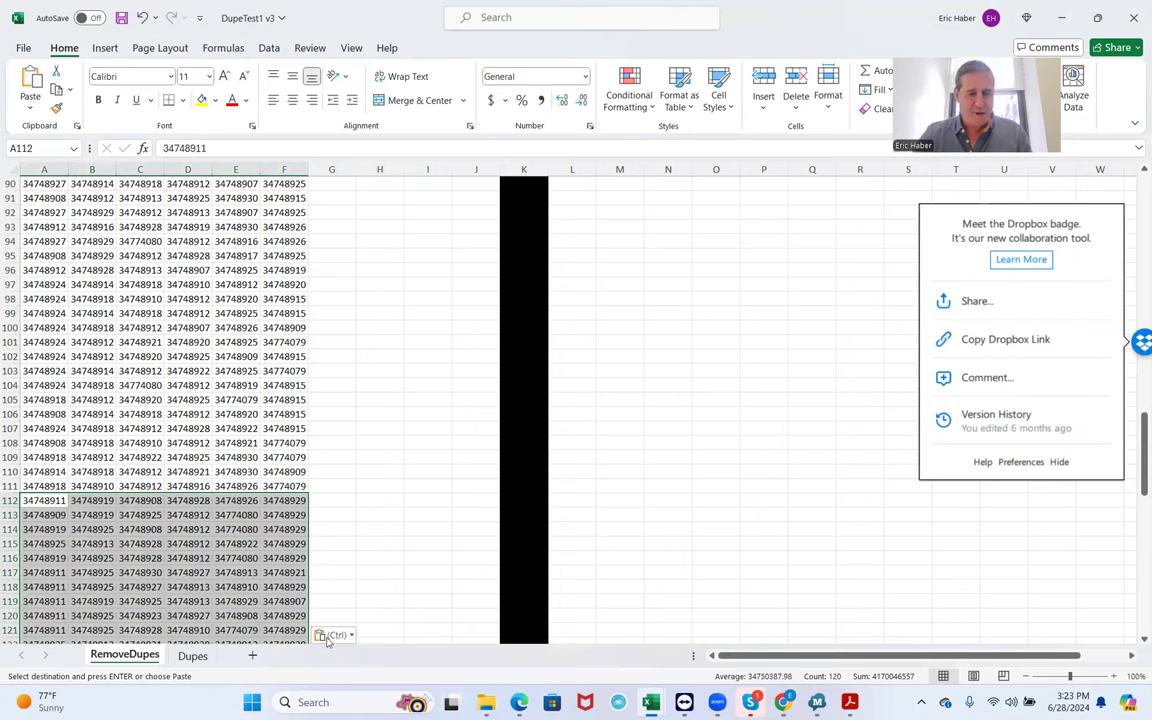
Open the newest 3:19 PM file lineups_dk_ufc_classic_6-29-2024_600pm (5) from Downloads and copy its lineup IDs in A2:F21.
left_click(486, 702)
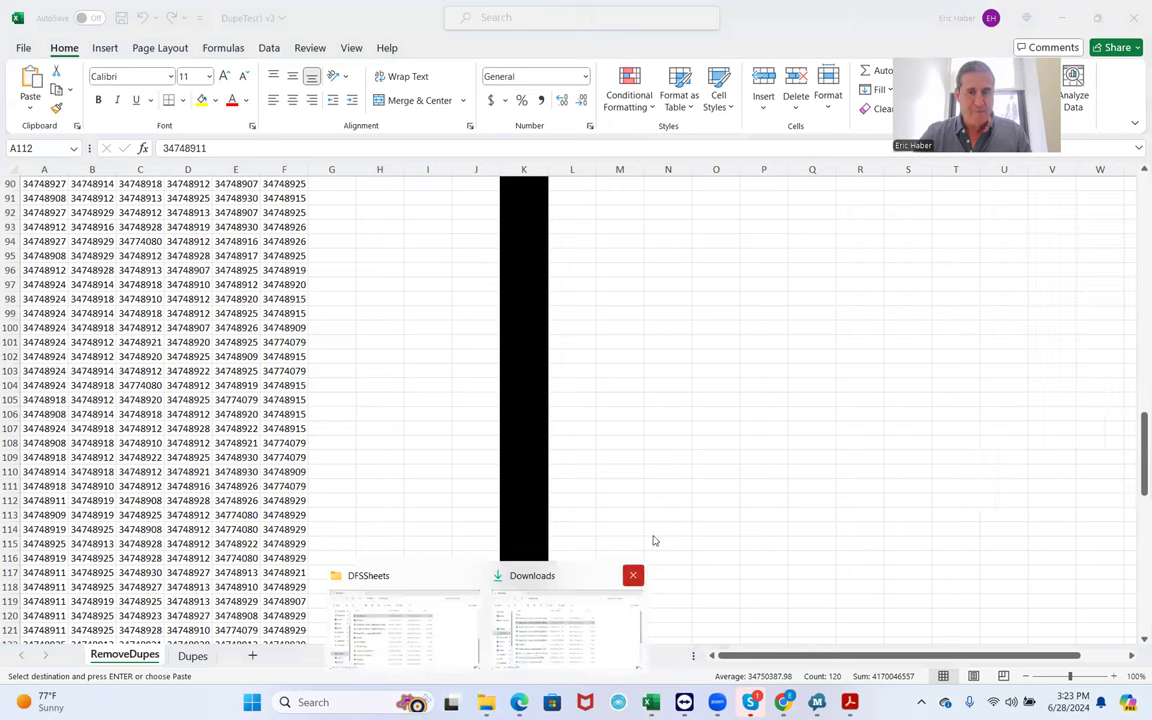
left_click(549, 627)
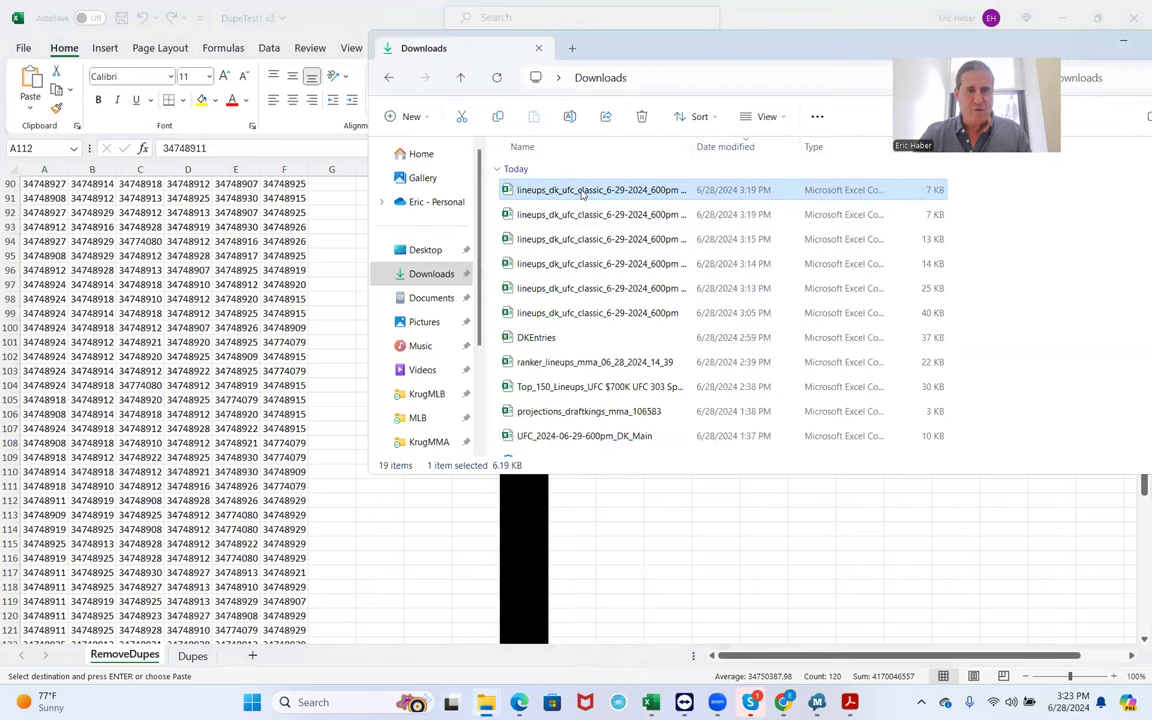
key("alt+Tab")
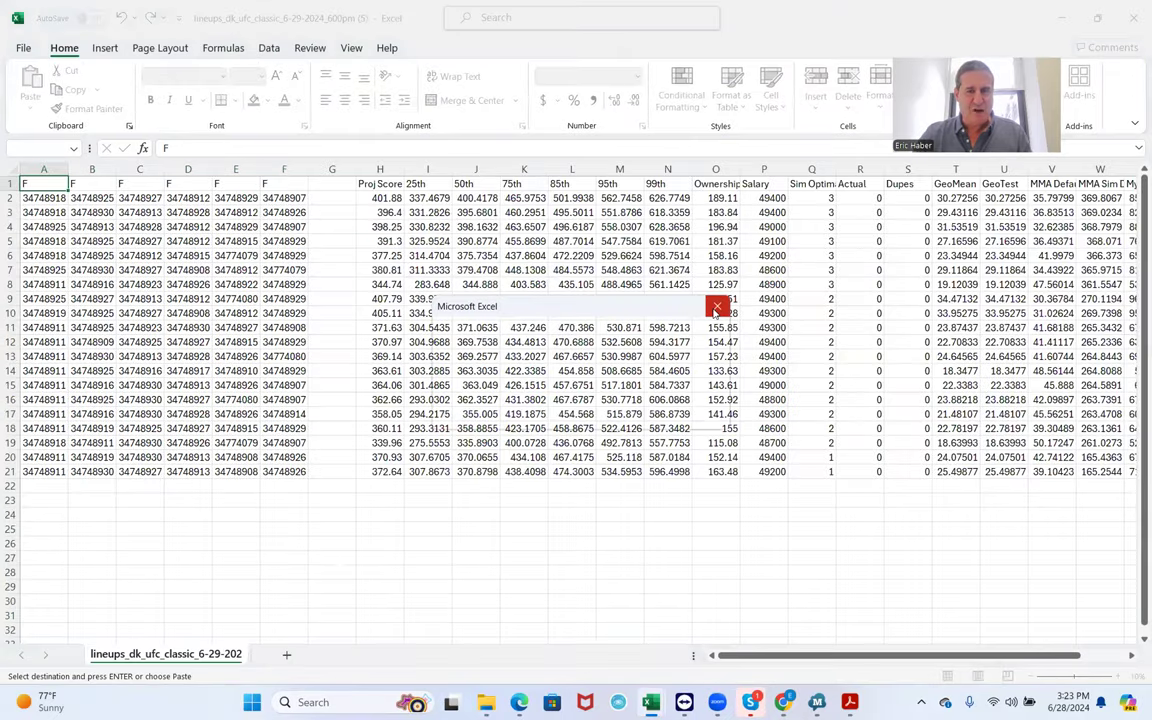
left_click(188, 285)
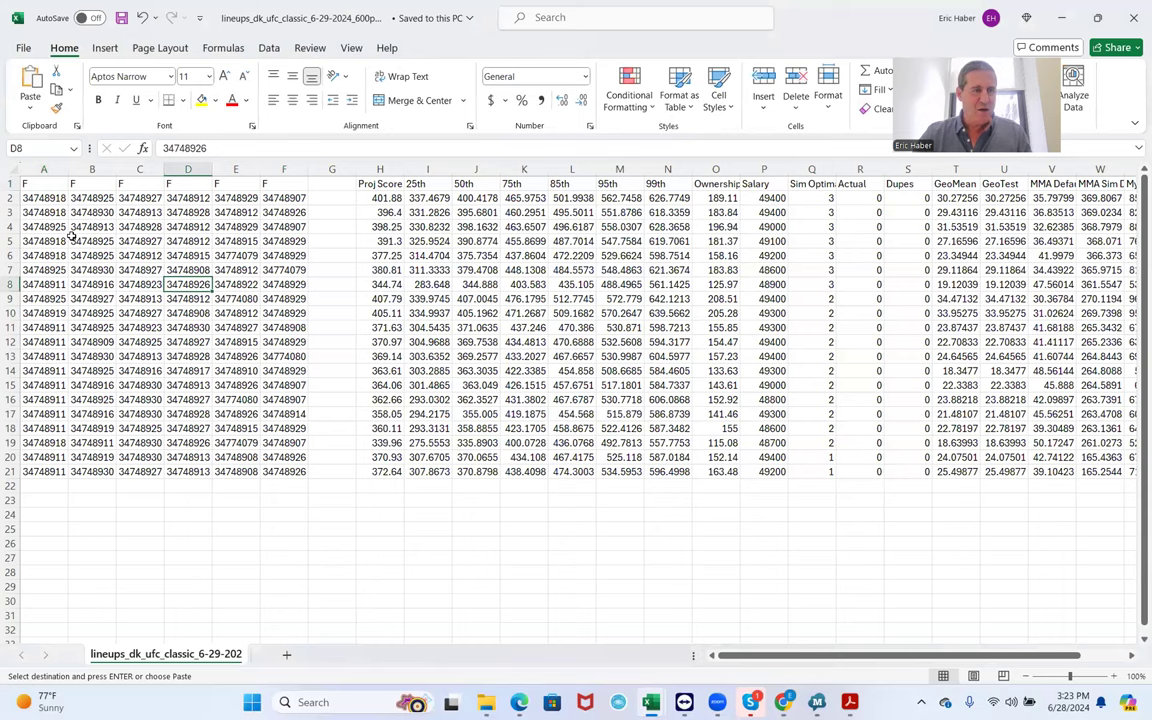
left_click_drag(36, 197, 292, 474)
key("ctrl+v")
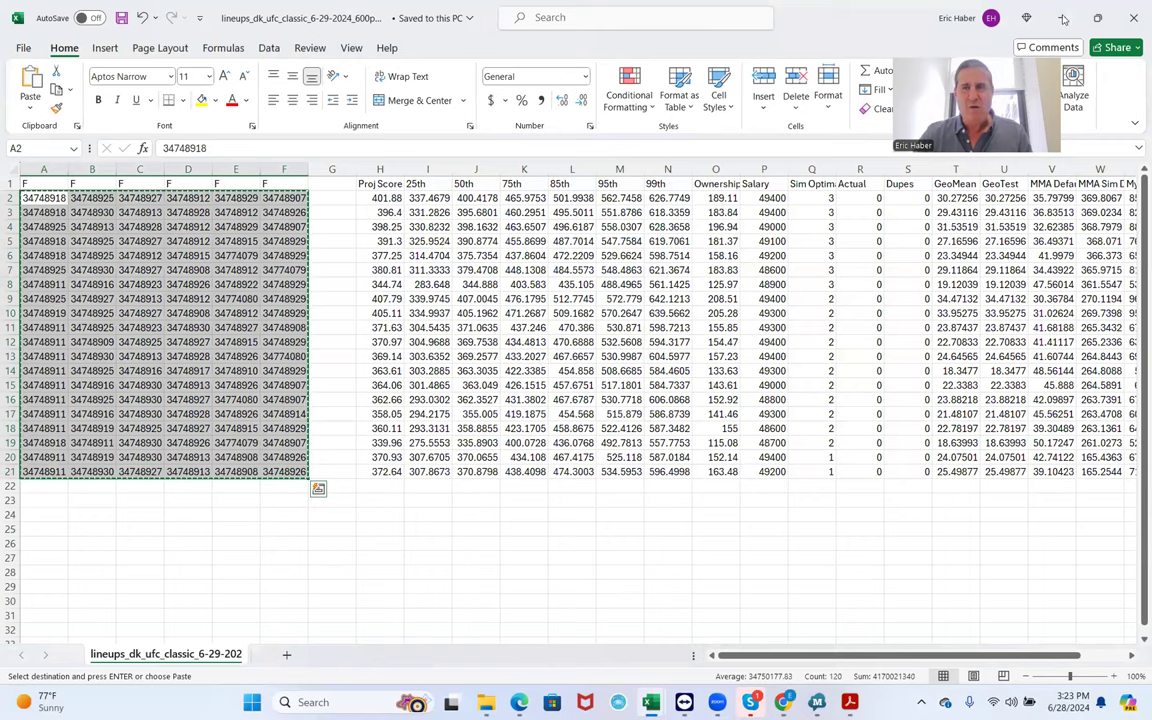
Return to DupeTest1 v3 and paste the copied lineup IDs at A132 of the RemoveDupes sheet.
key("alt+Tab")
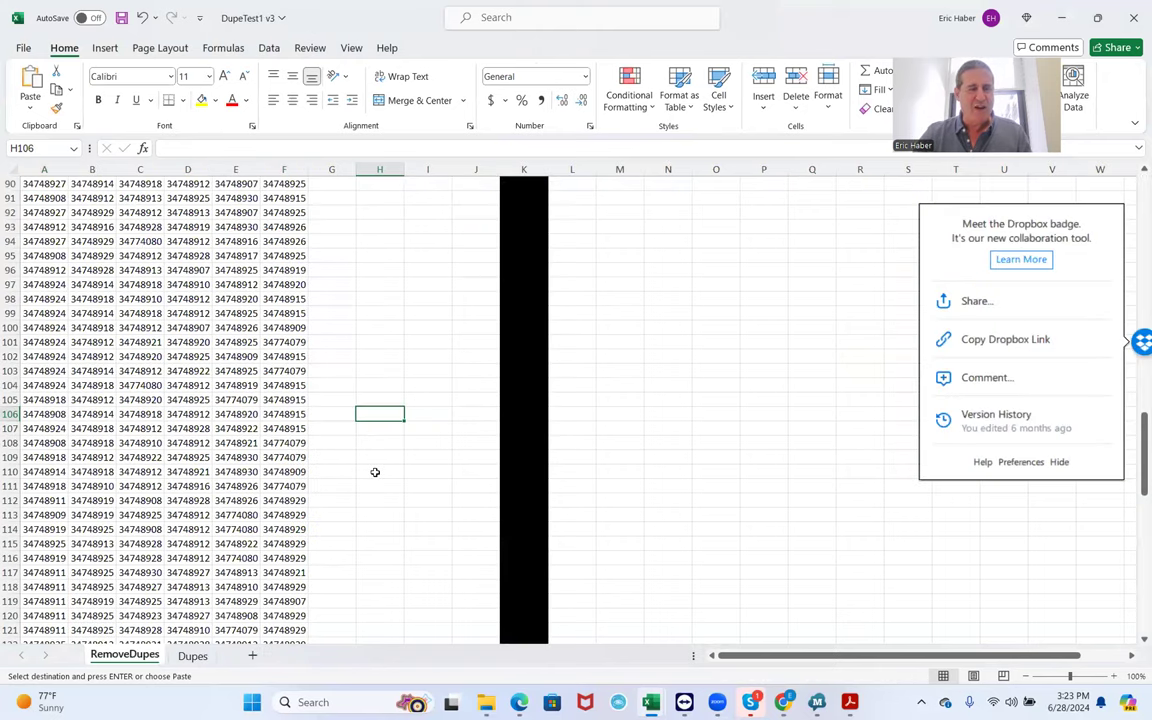
scroll(100, 400, "down", 10)
left_click(45, 314)
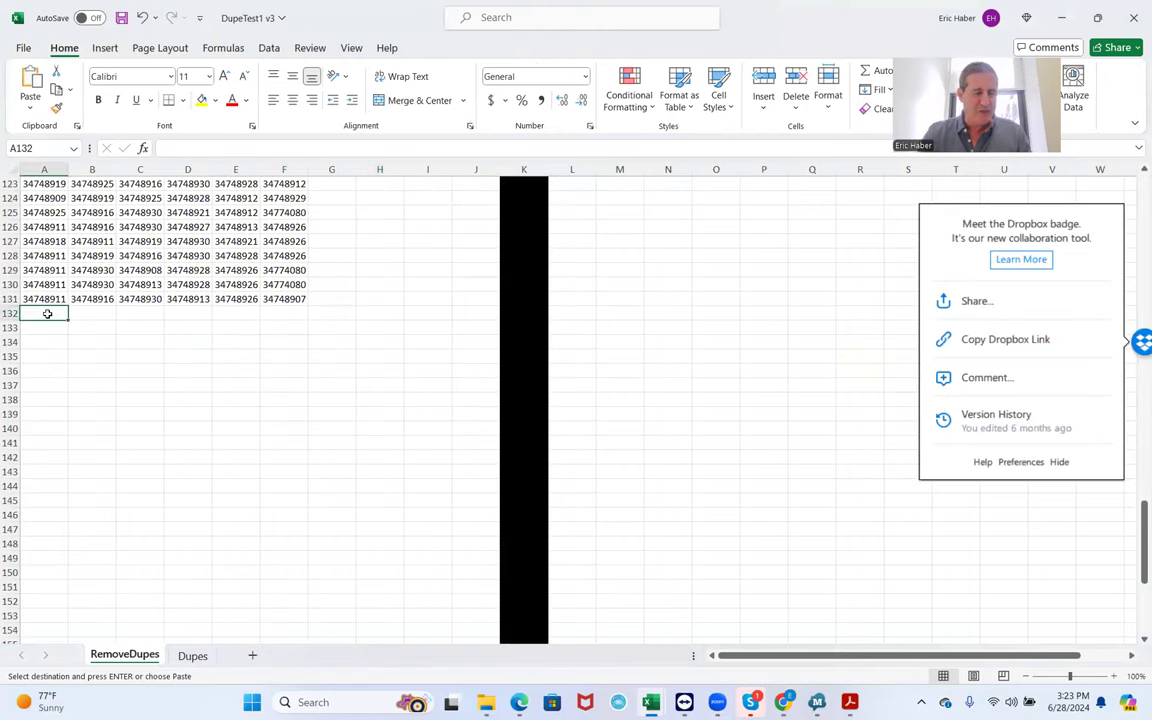
key("ctrl+v")
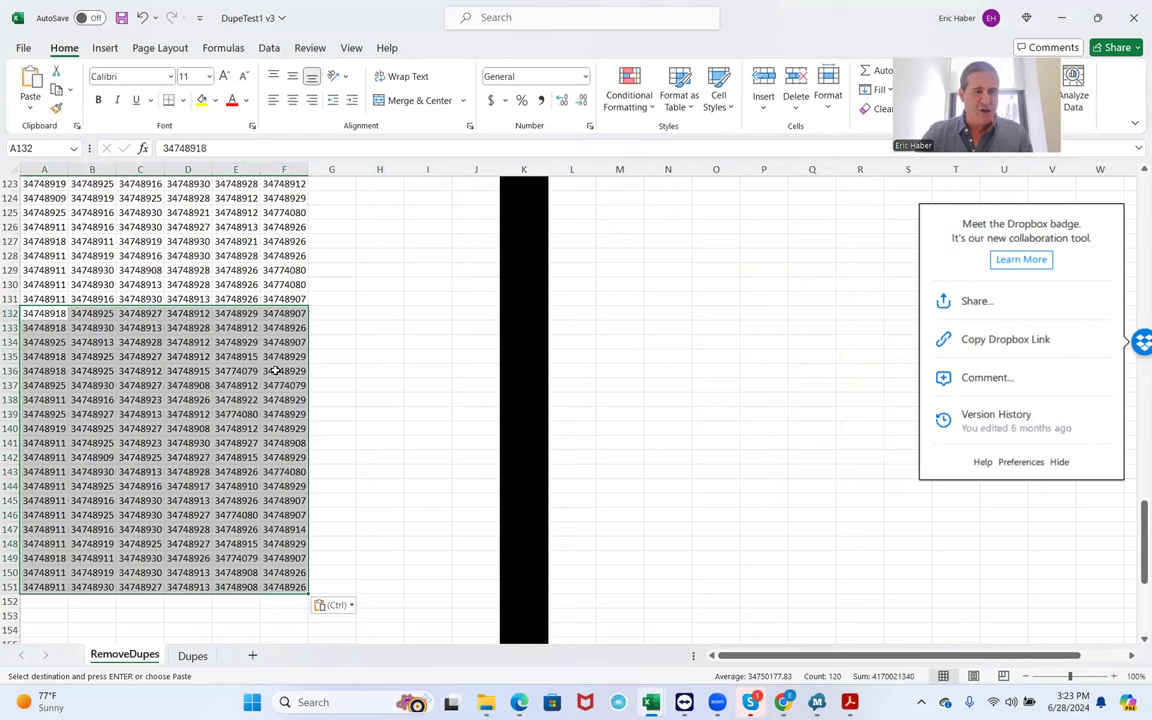
Run Remove Duplicate Lineups on the combined list and inspect the removed lineups on the Dupes sheet.
scroll(447, 400, "up", 20)
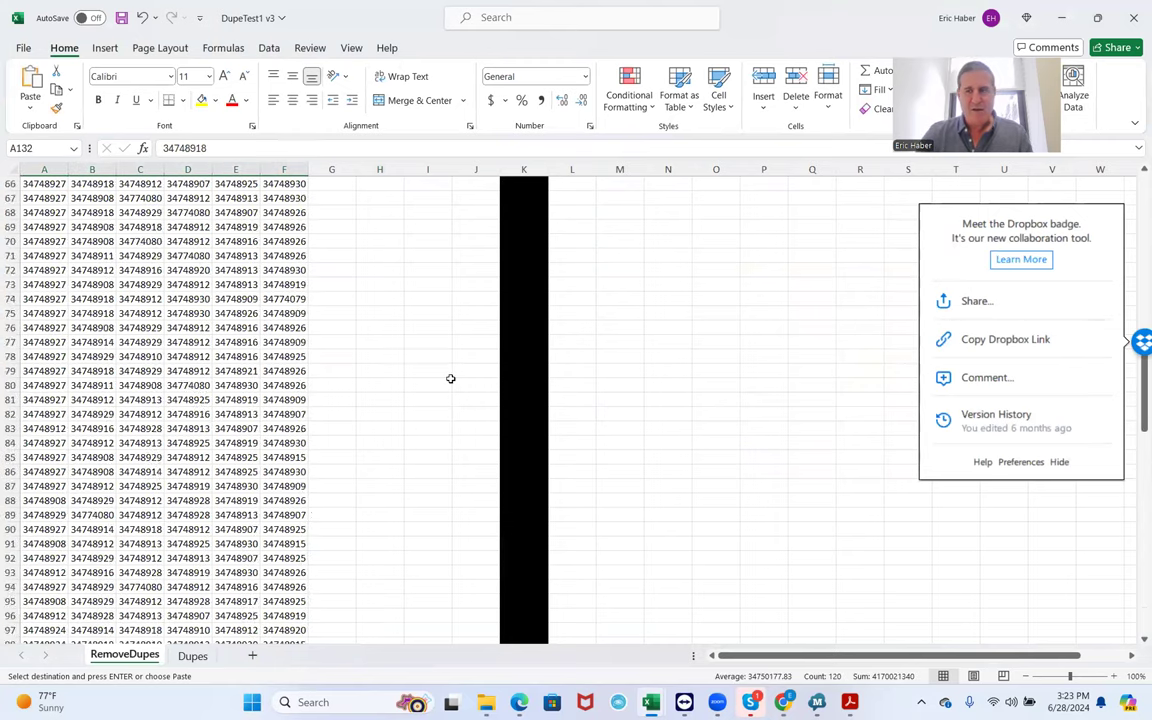
scroll(452, 395, "up", 8)
left_click(608, 200)
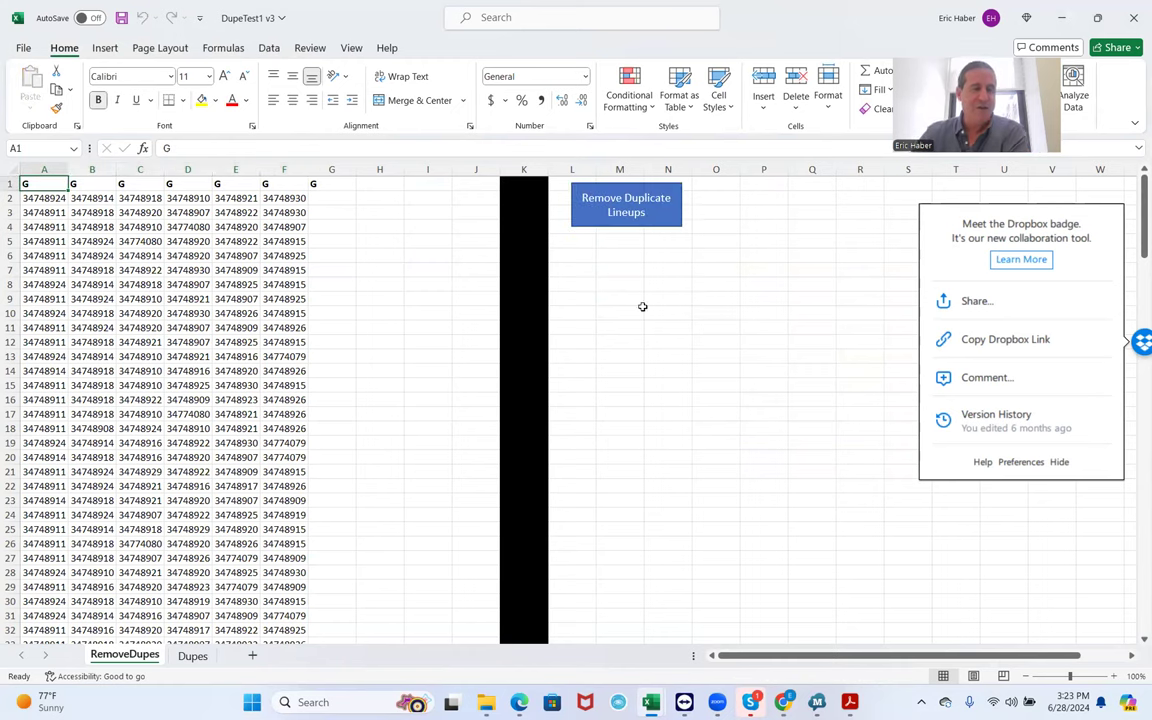
left_click(189, 657)
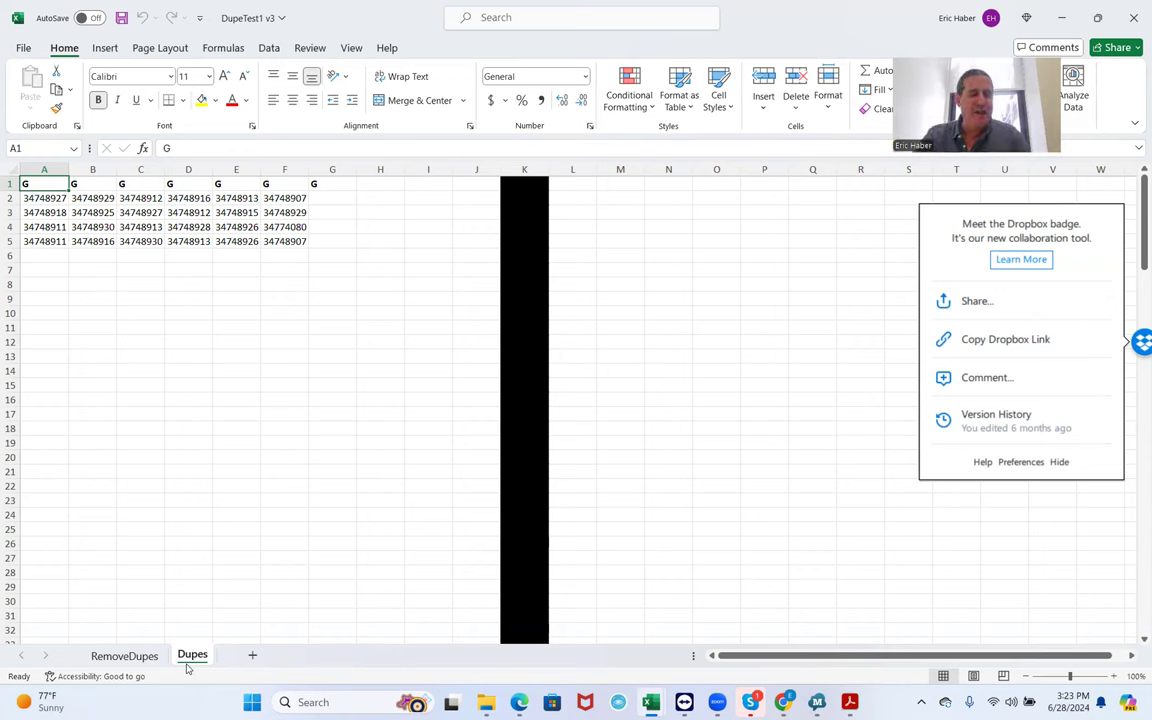
Copy the remaining unique lineup IDs in A2:F147 of the RemoveDupes sheet.
left_click(124, 656)
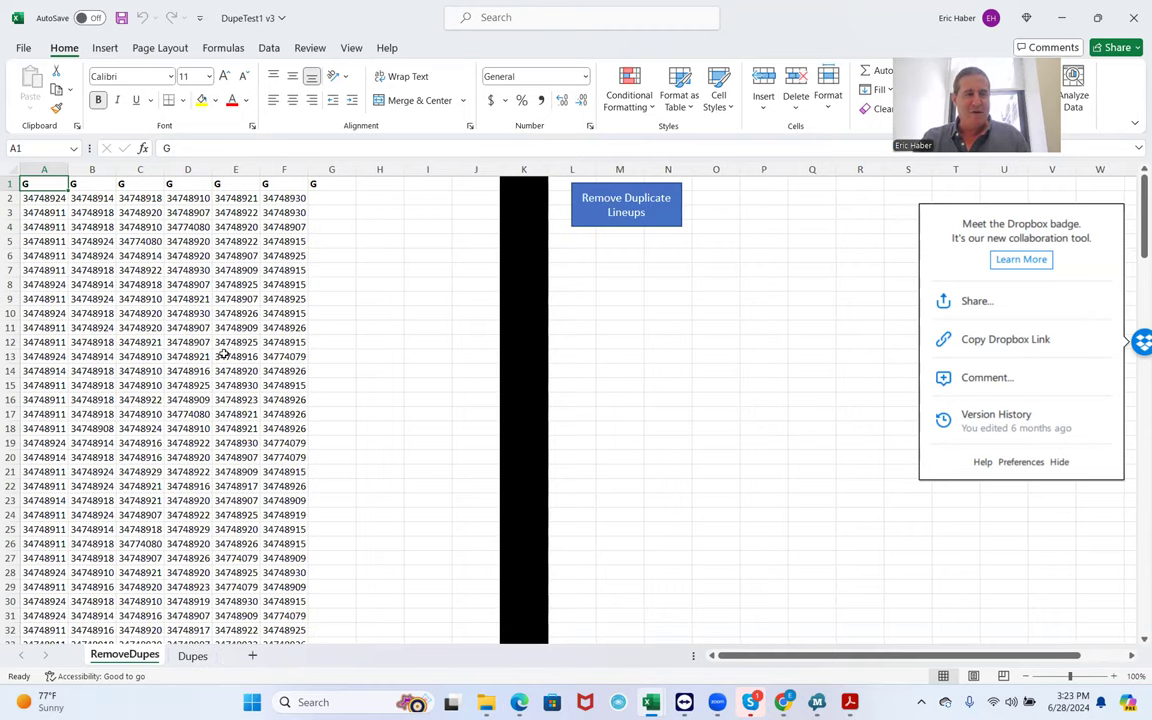
left_click_drag(224, 352, 230, 342)
left_click_drag(44, 198, 271, 583)
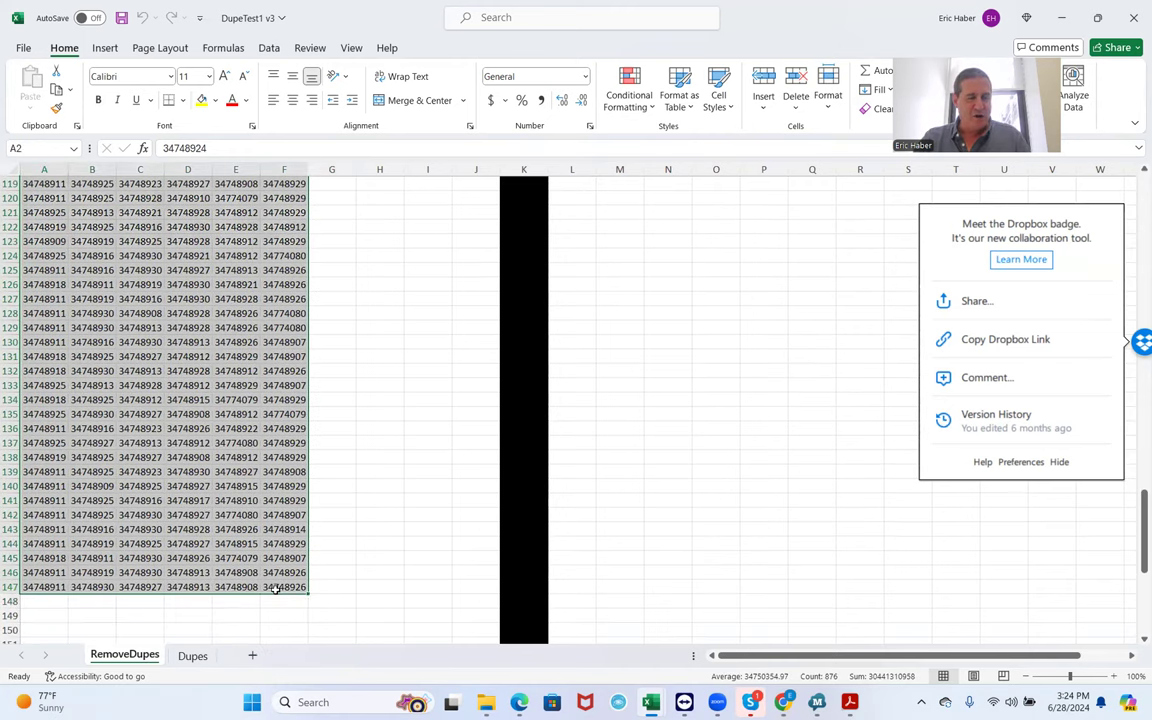
key("ctrl+c")
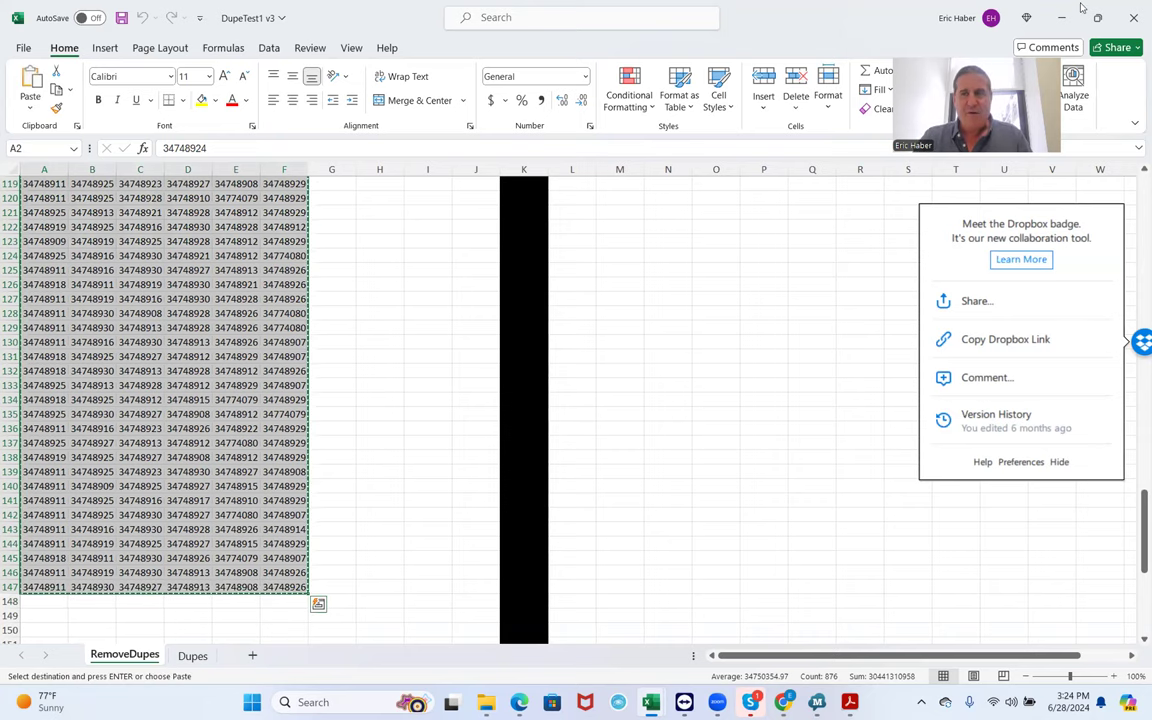
Switch to DraftKings in the browser and open the Edit Entries page from My Lineups.
left_click(1060, 17)
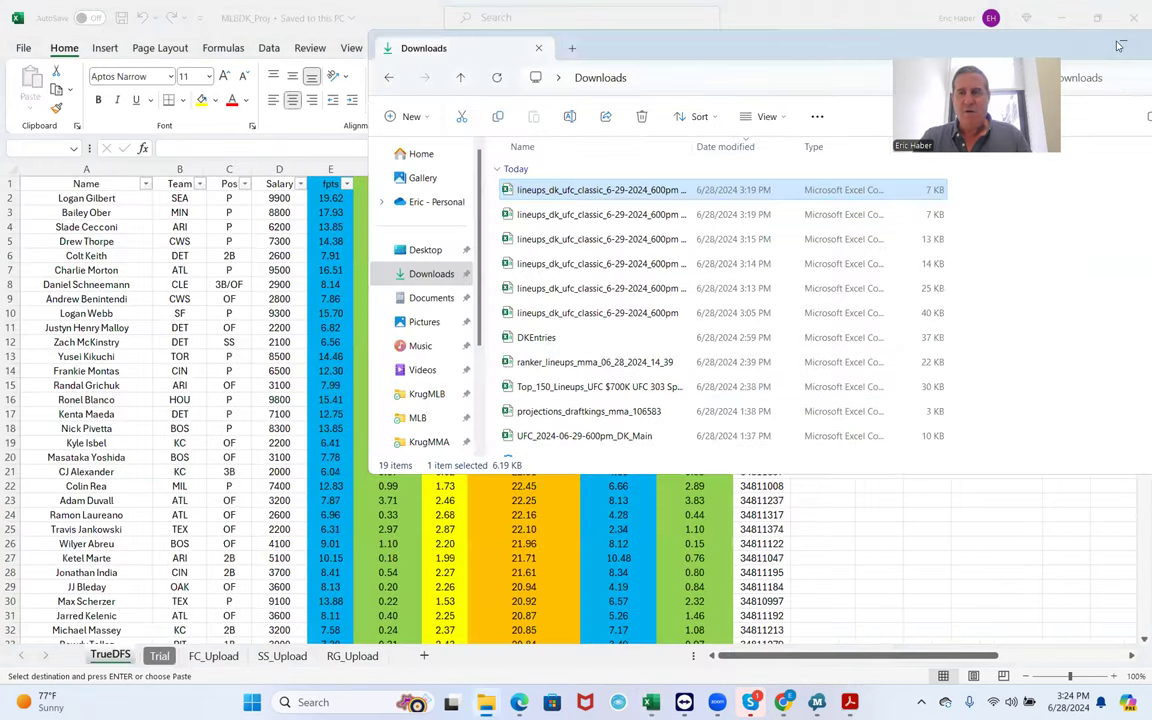
left_click(1118, 47)
left_click(1060, 17)
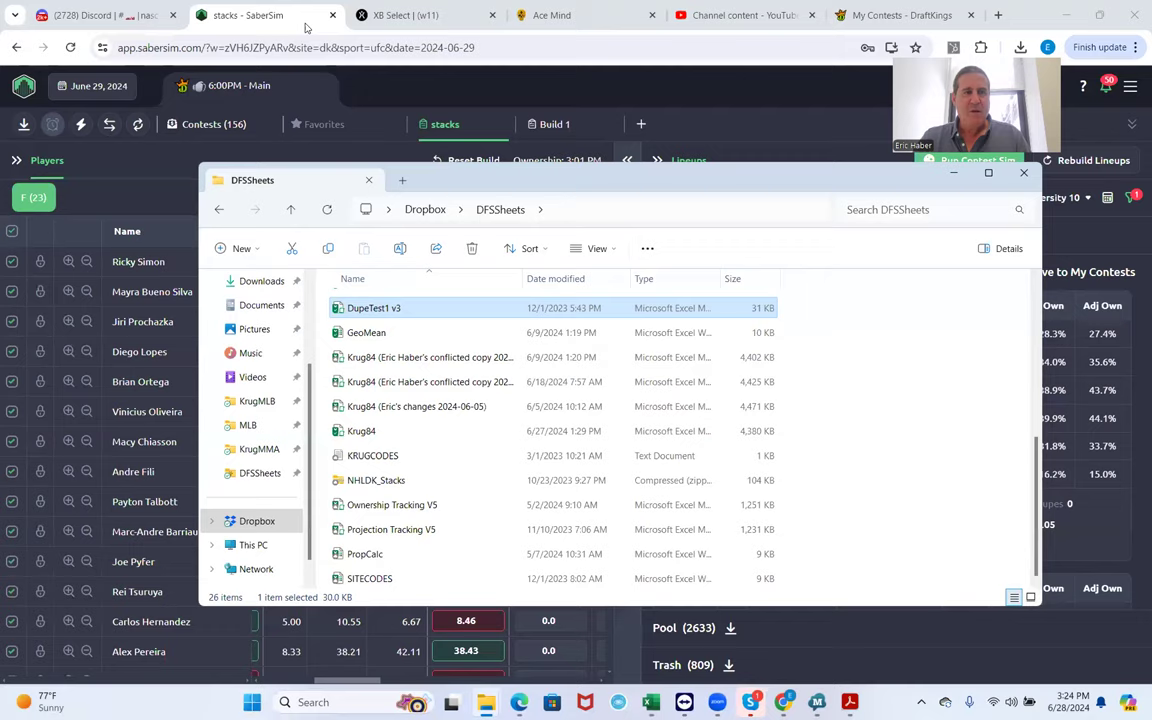
left_click(808, 32)
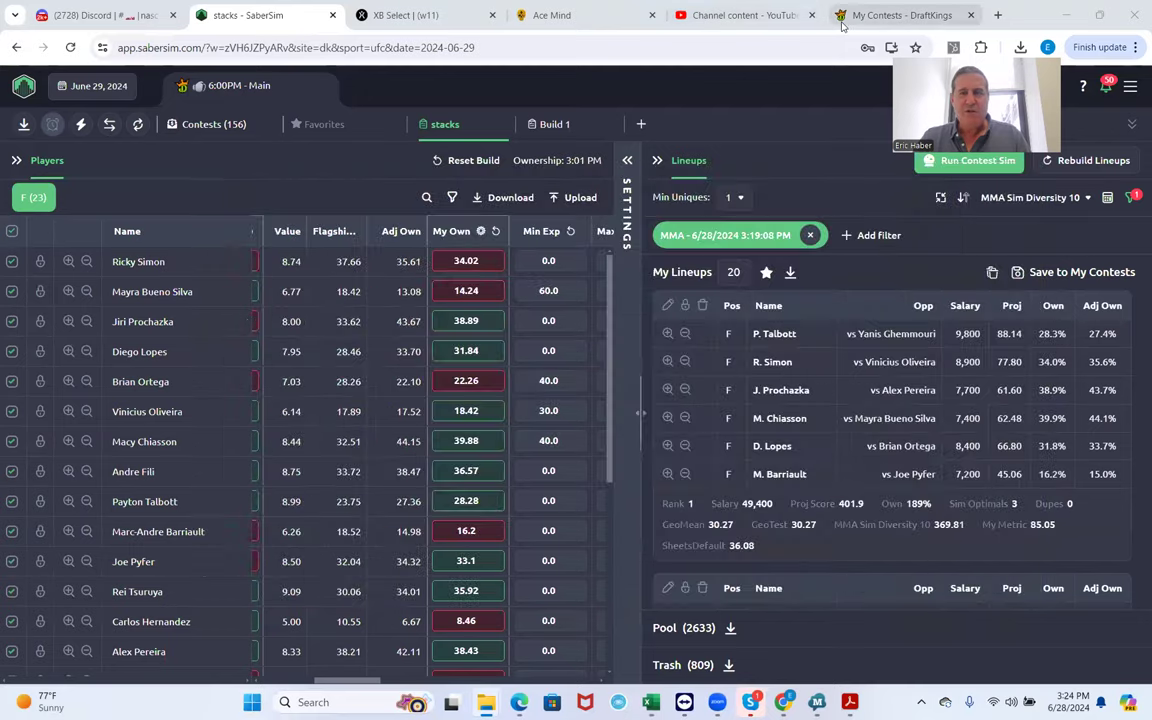
left_click(895, 15)
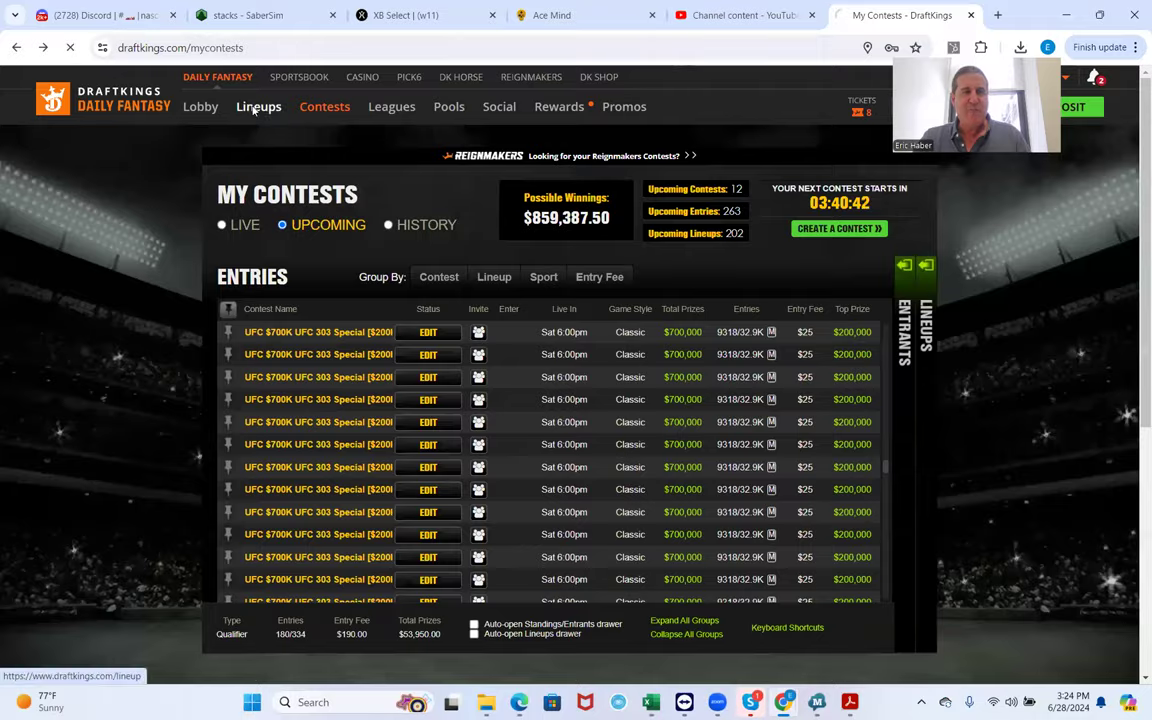
left_click(256, 107)
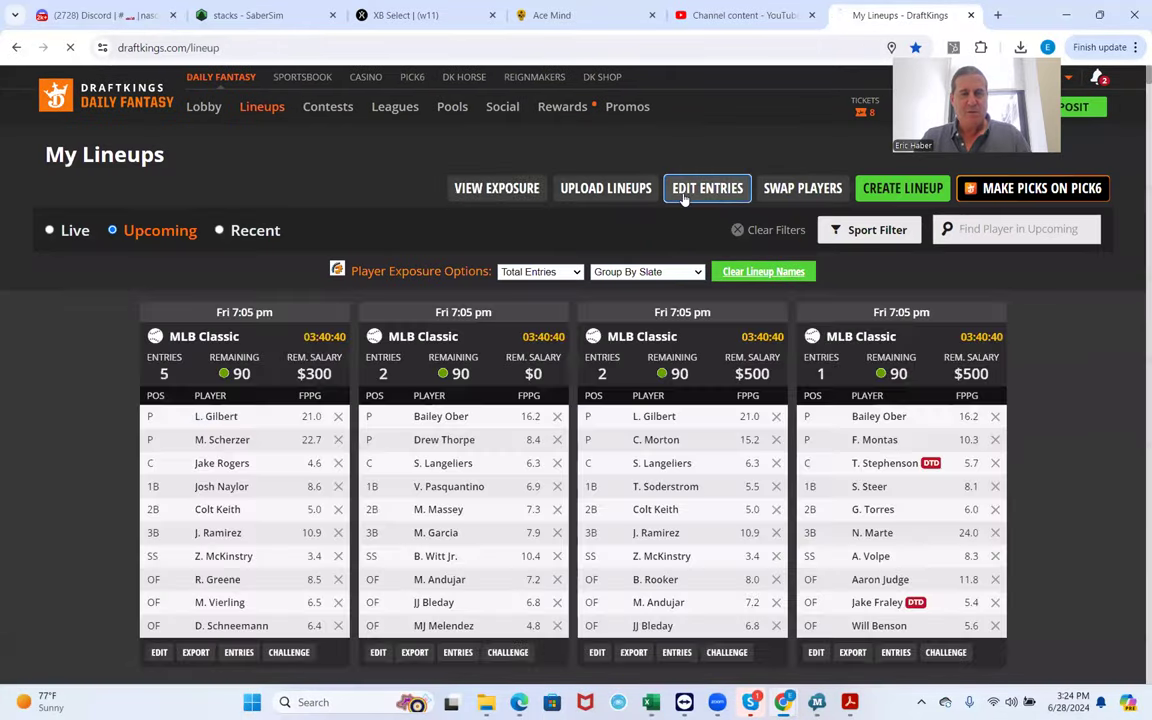
left_click(688, 191)
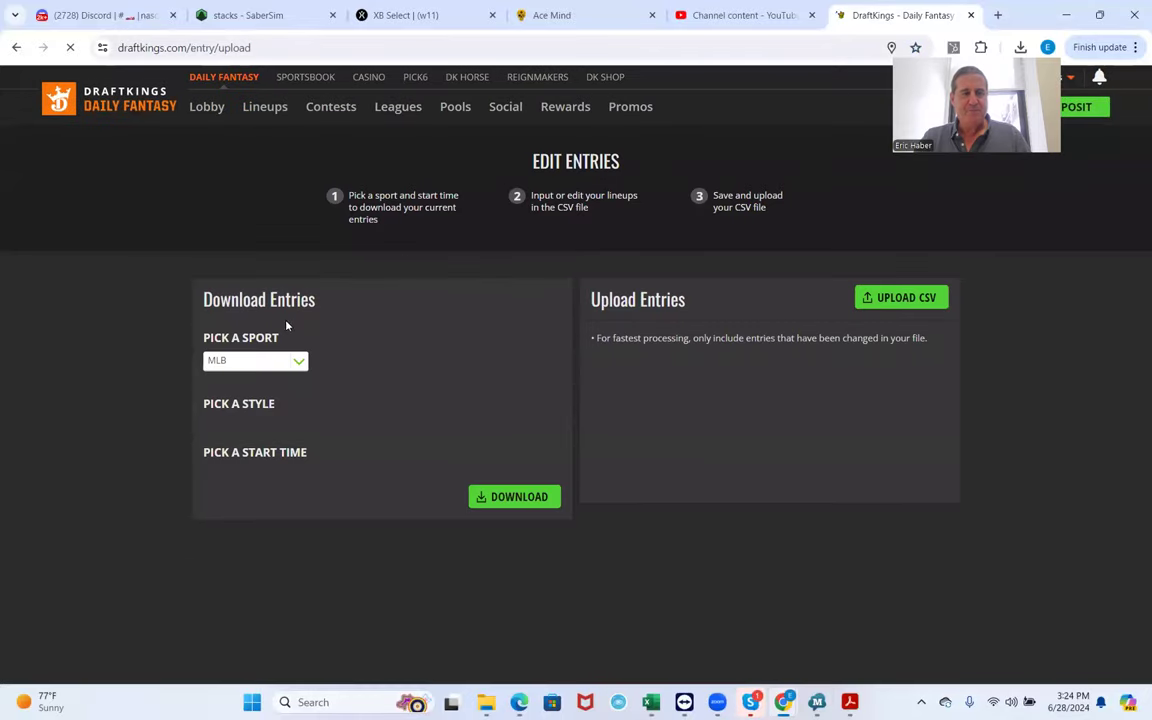
Download the MMA Classic entries for the 06/29 6:00 pm slate and open the DKEntries (1) file.
left_click(255, 361)
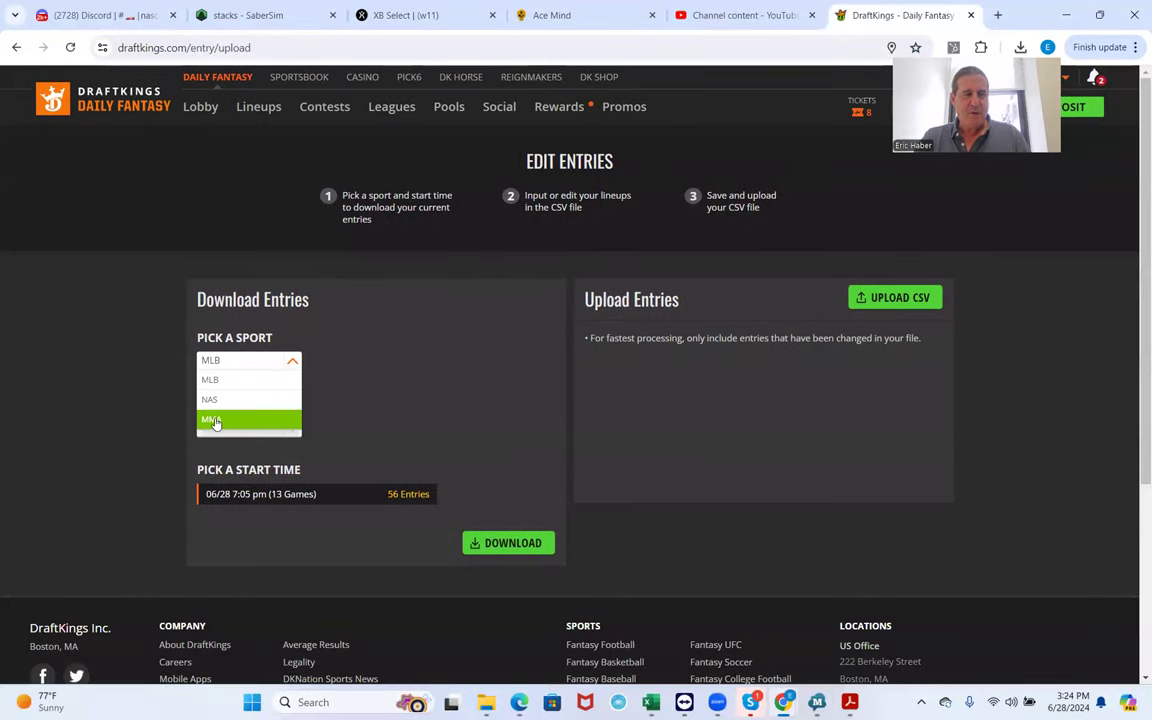
left_click(213, 420)
left_click(485, 542)
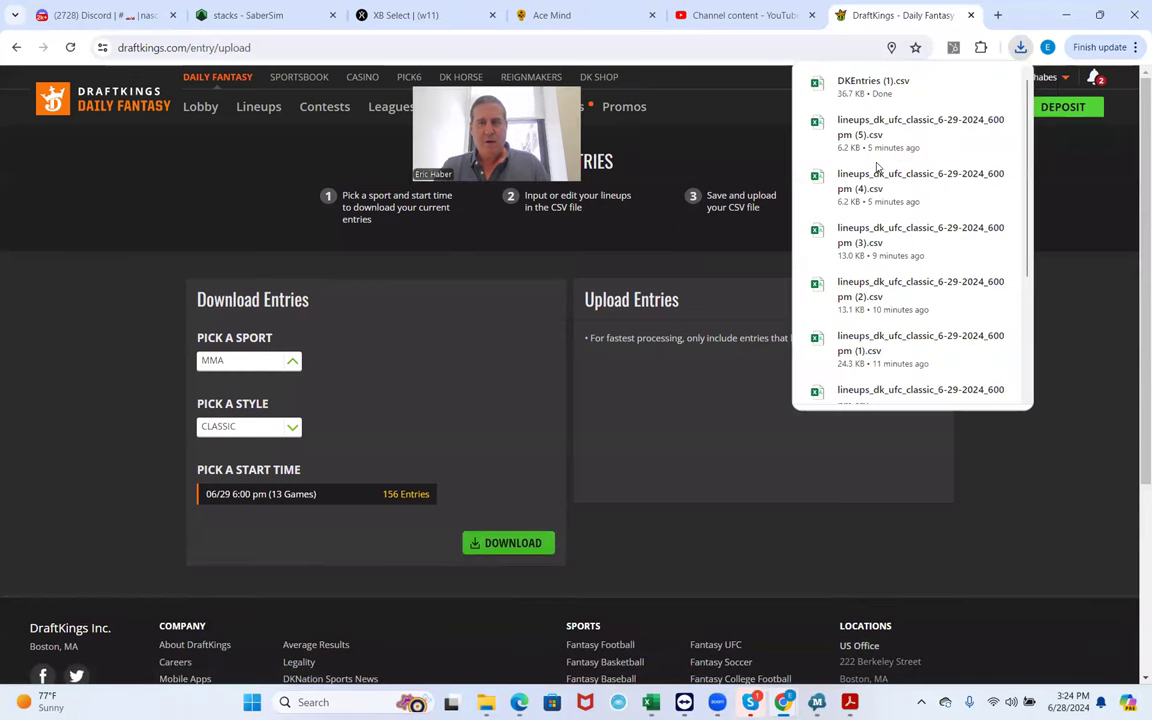
left_click(877, 167)
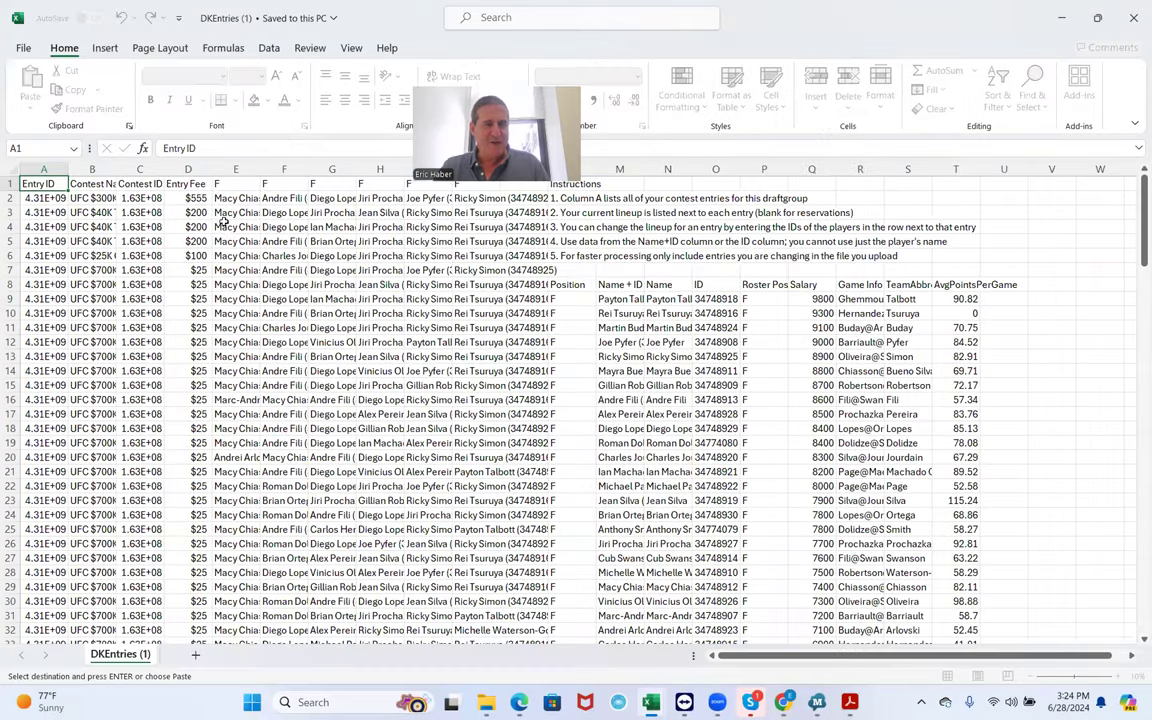
Paste the unique lineup IDs into DKEntries (1) starting at E7, the first $25 entry, and check how far down they reach.
left_click(236, 271)
key("ctrl+v")
scroll(507, 439, "down", 6)
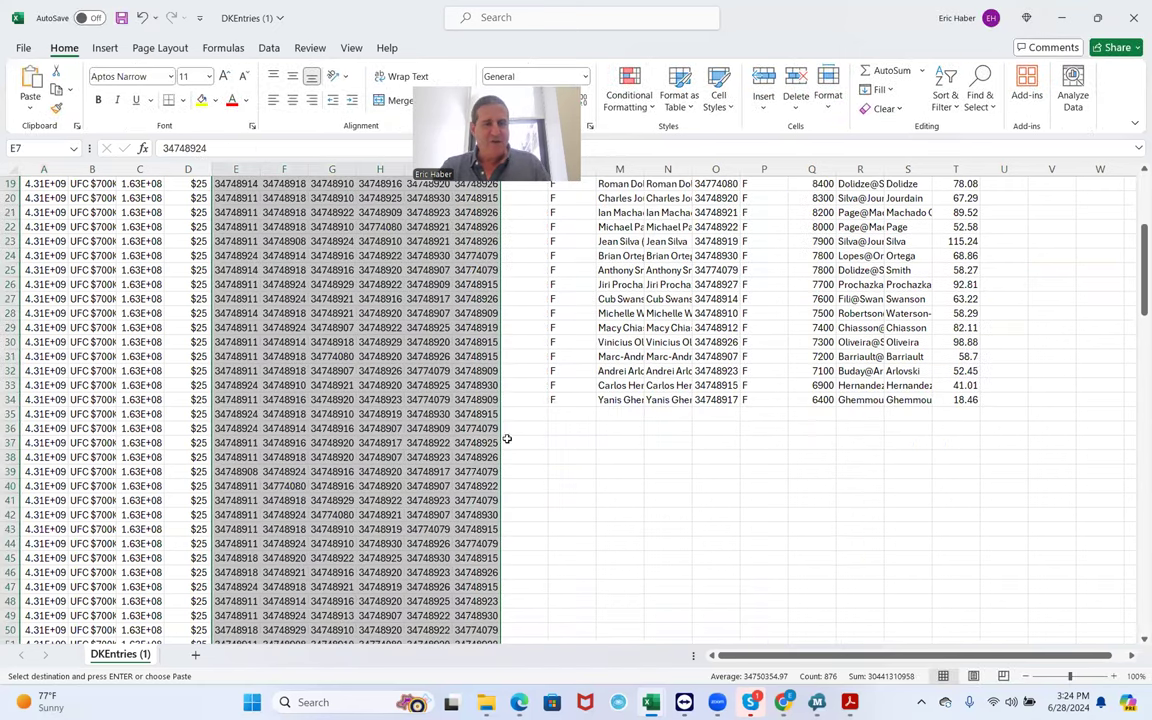
scroll(470, 491, "down", 14)
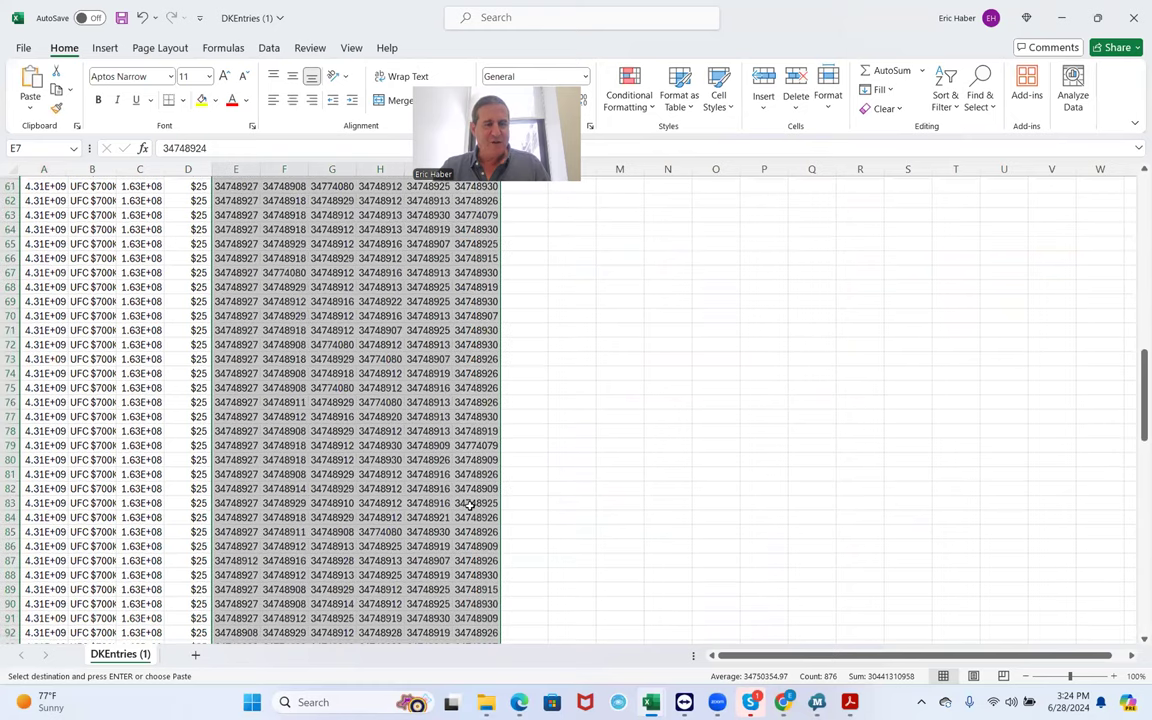
scroll(468, 512, "down", 20)
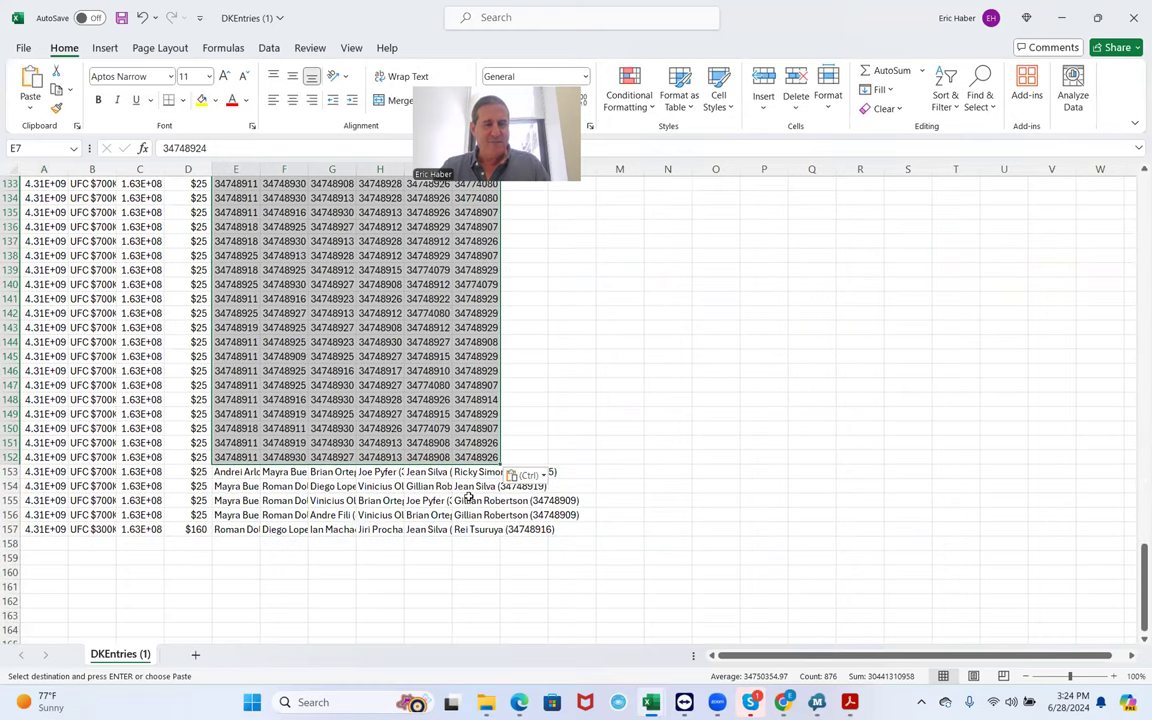
scroll(343, 342, "up", 20)
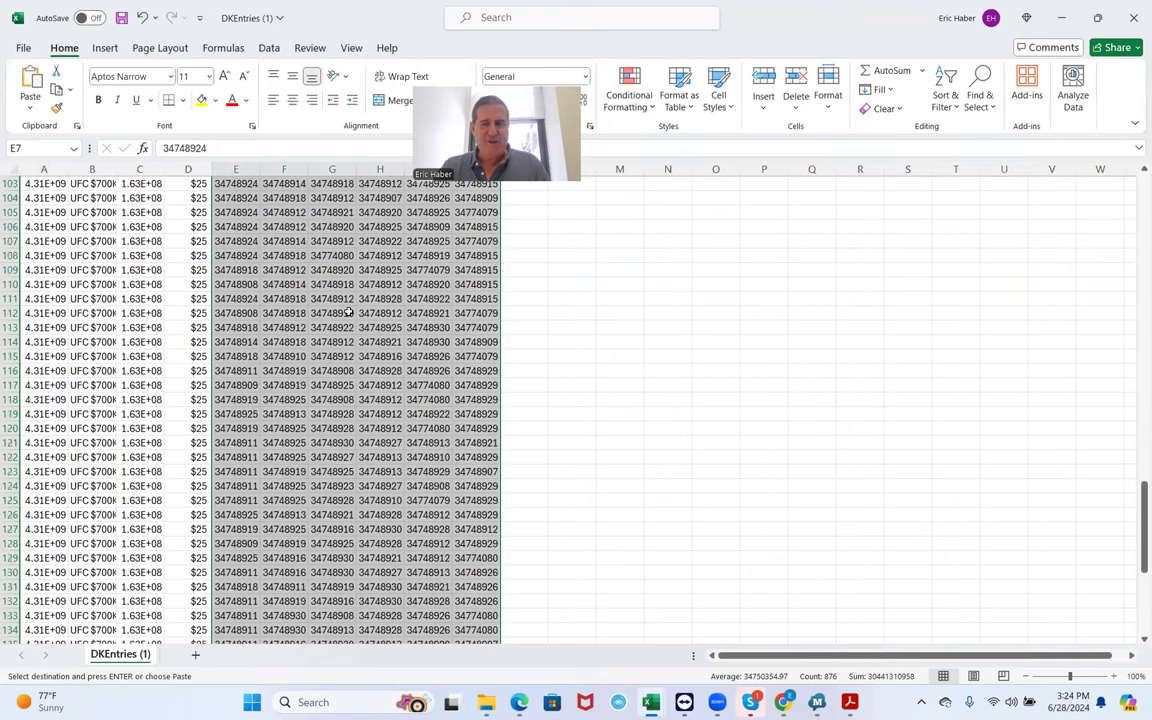
scroll(348, 313, "up", 8)
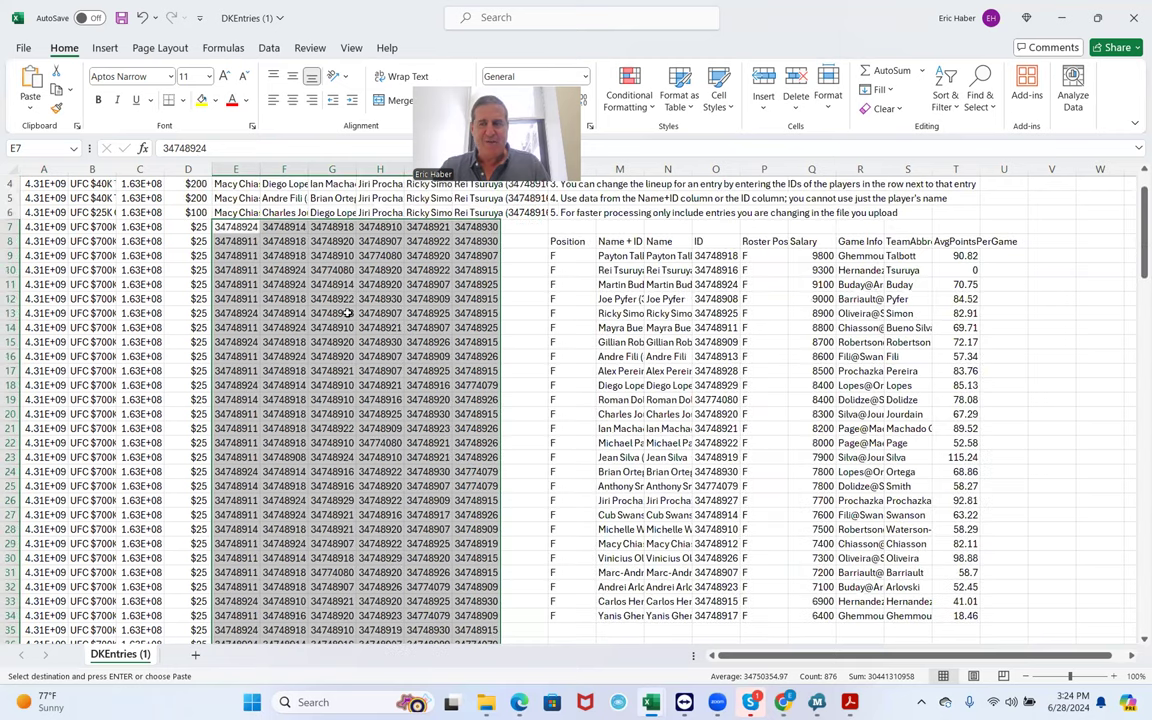
Copy the first five $25 lineups in E7:J11 and paste them starting at E153, over the last rows still holding old lineups.
key("ctrl+z")
left_click_drag(214, 265, 479, 335)
key("ctrl+c")
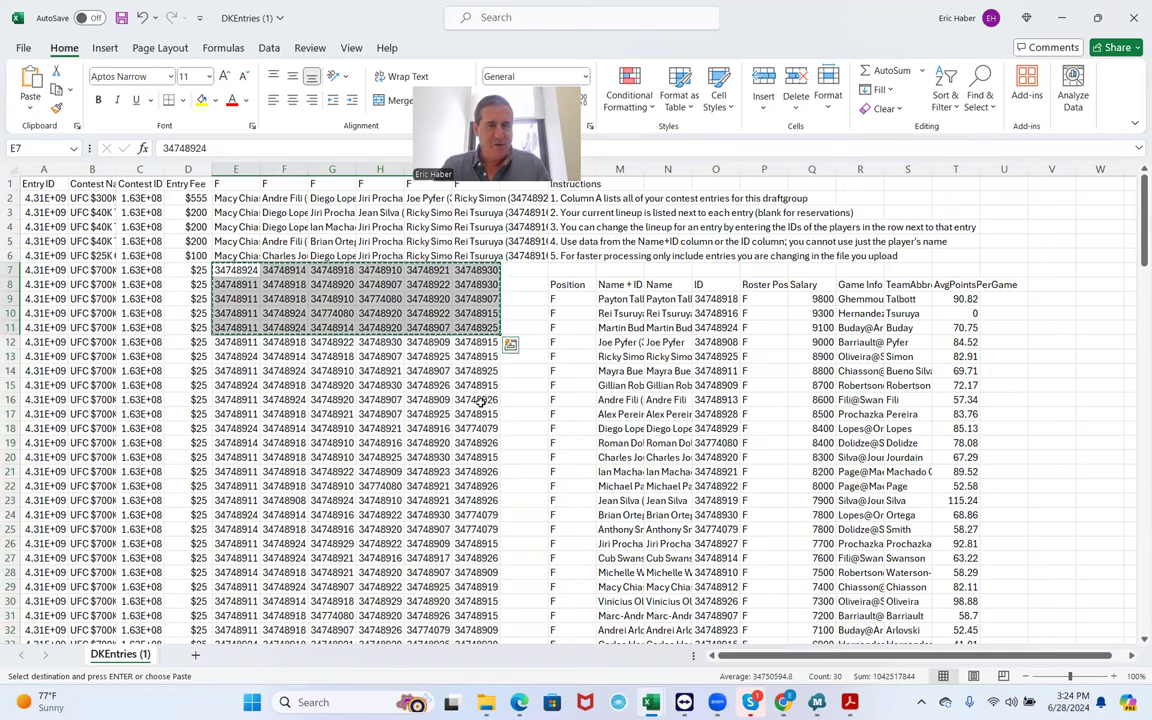
scroll(405, 463, "down", 3)
scroll(396, 507, "down", 17)
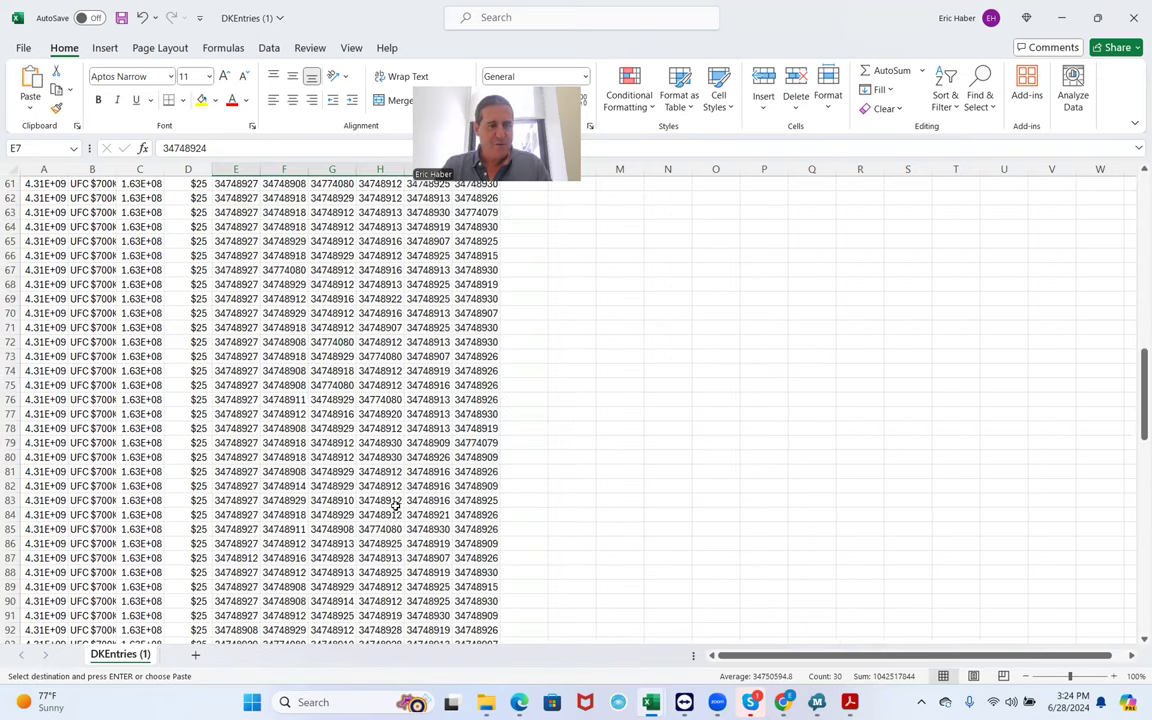
scroll(396, 508, "down", 20)
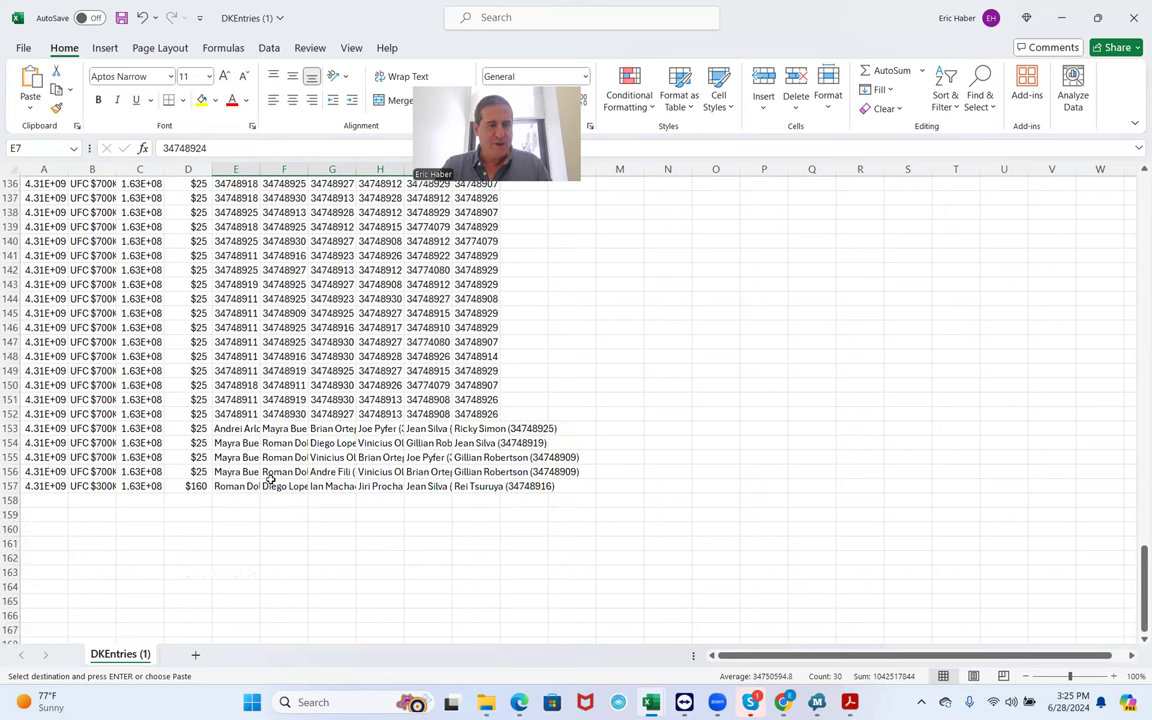
left_click(234, 428)
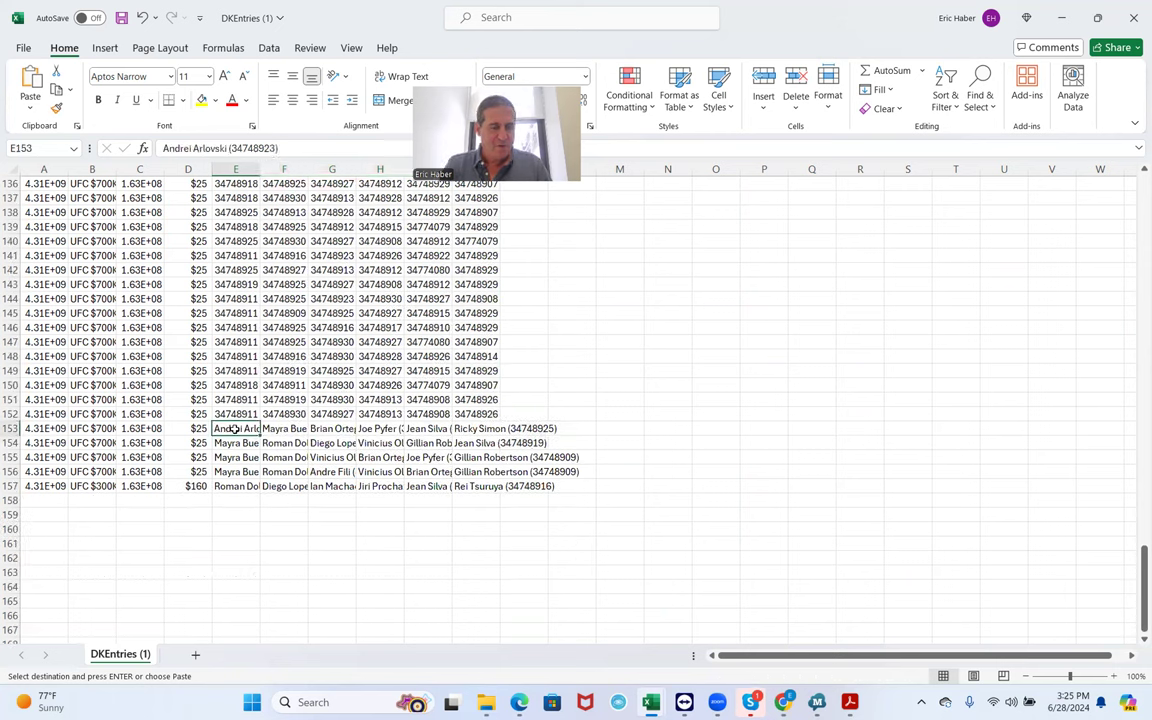
key("ctrl+v")
key("Down")
key("Right")
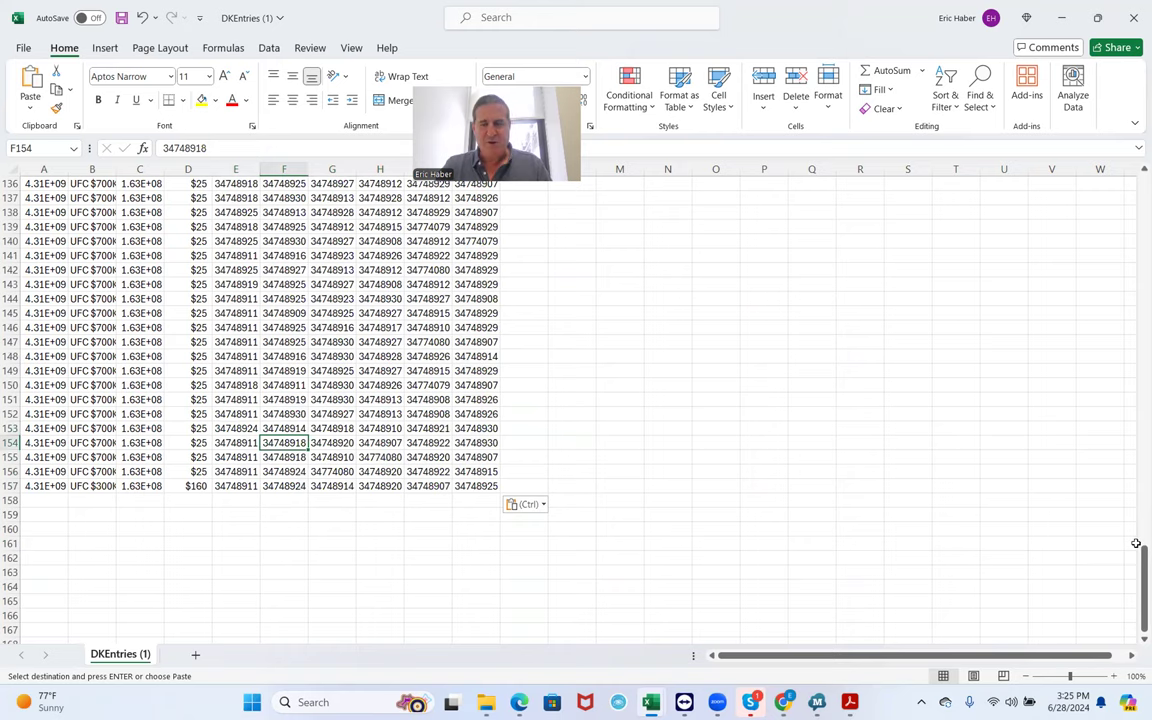
Copy the $555 entry's lineup in E2:J2 into the $160 entry starting at E157 and save the file.
left_click_drag(1133, 441, 1140, 200)
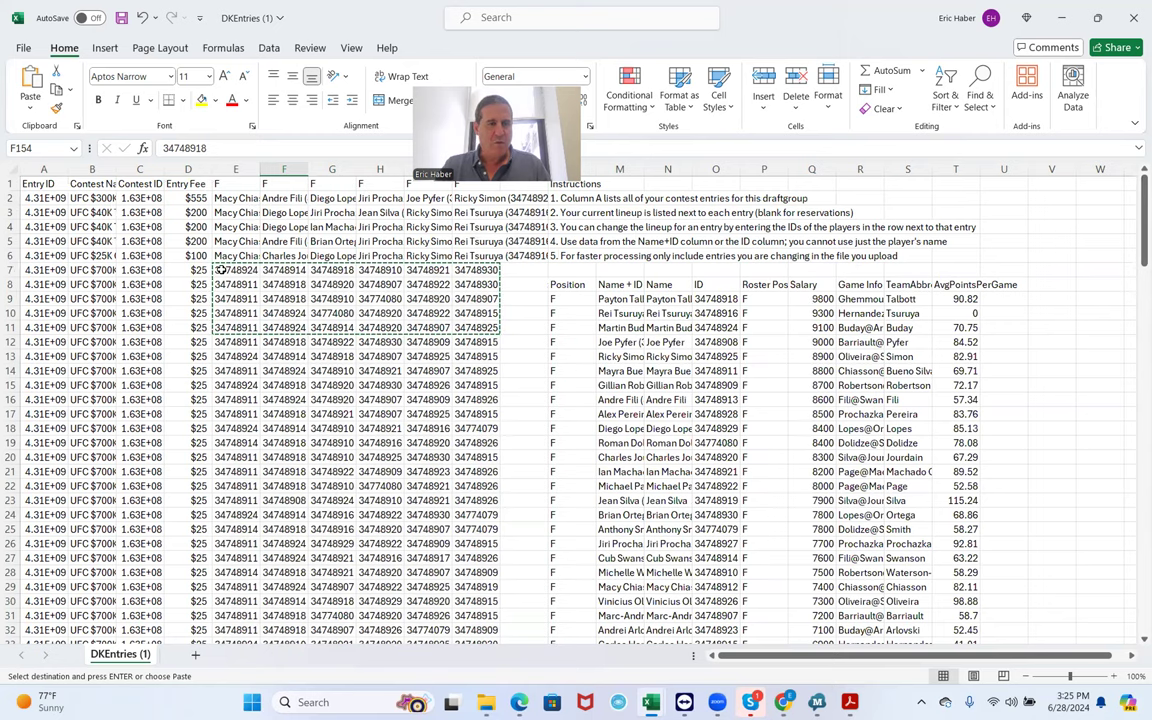
left_click_drag(236, 270, 465, 270)
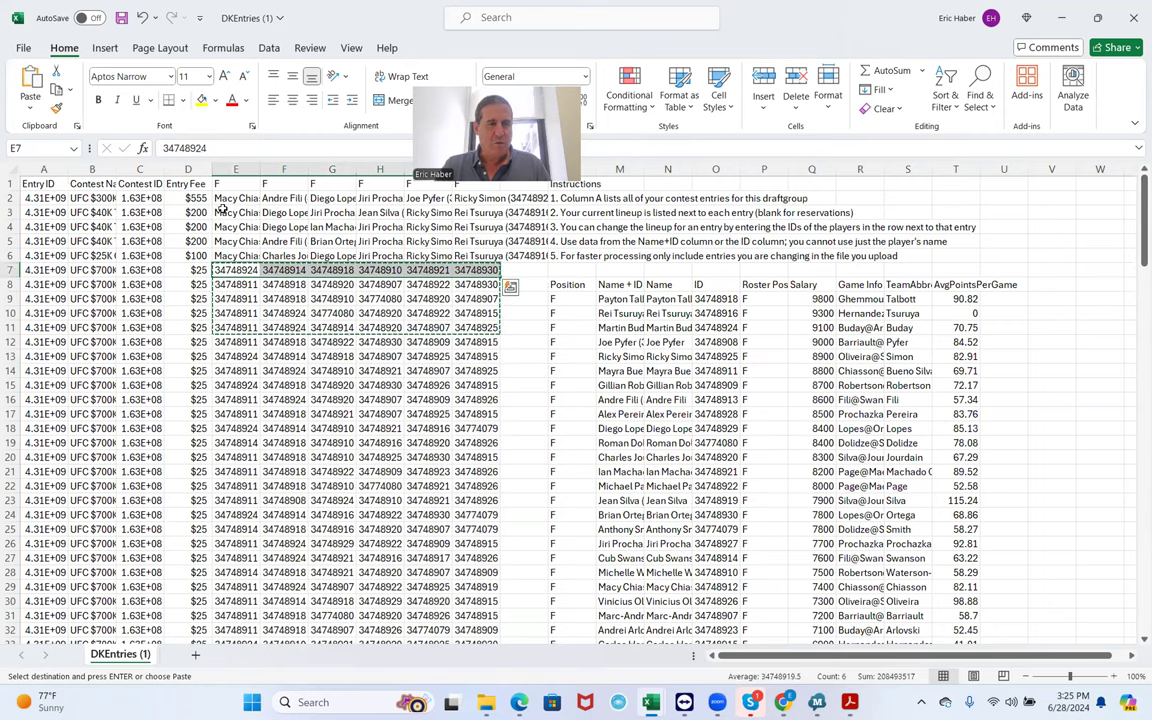
left_click_drag(213, 200, 487, 200)
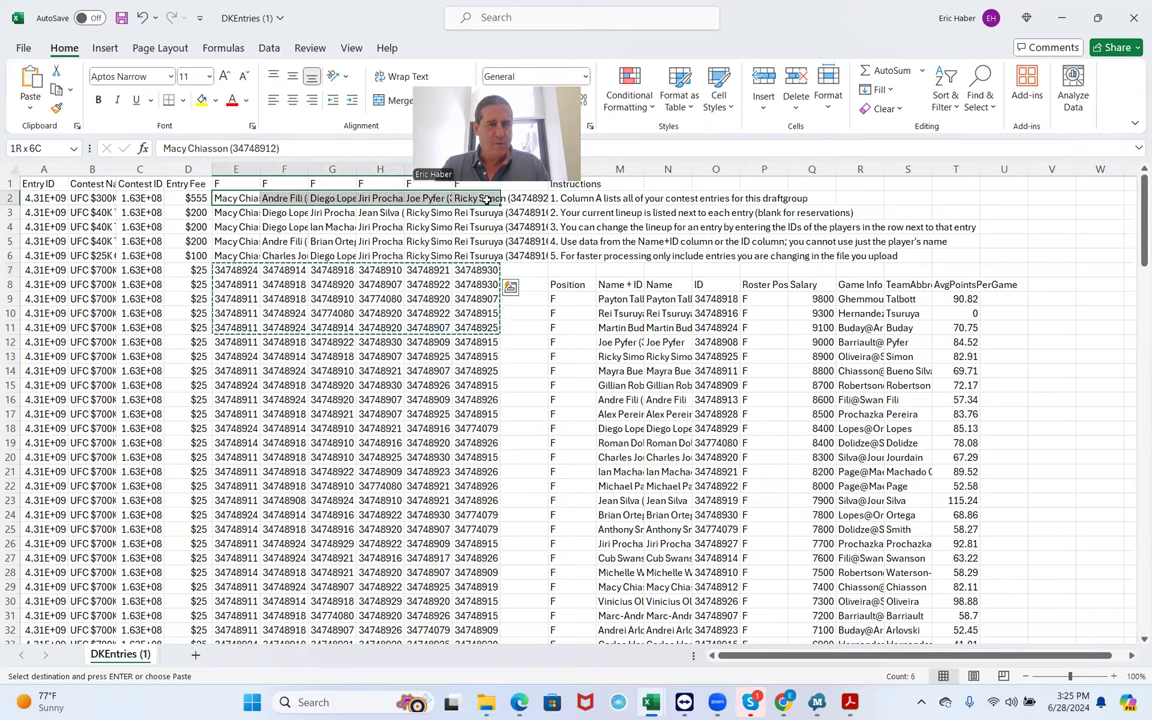
key("ctrl+c")
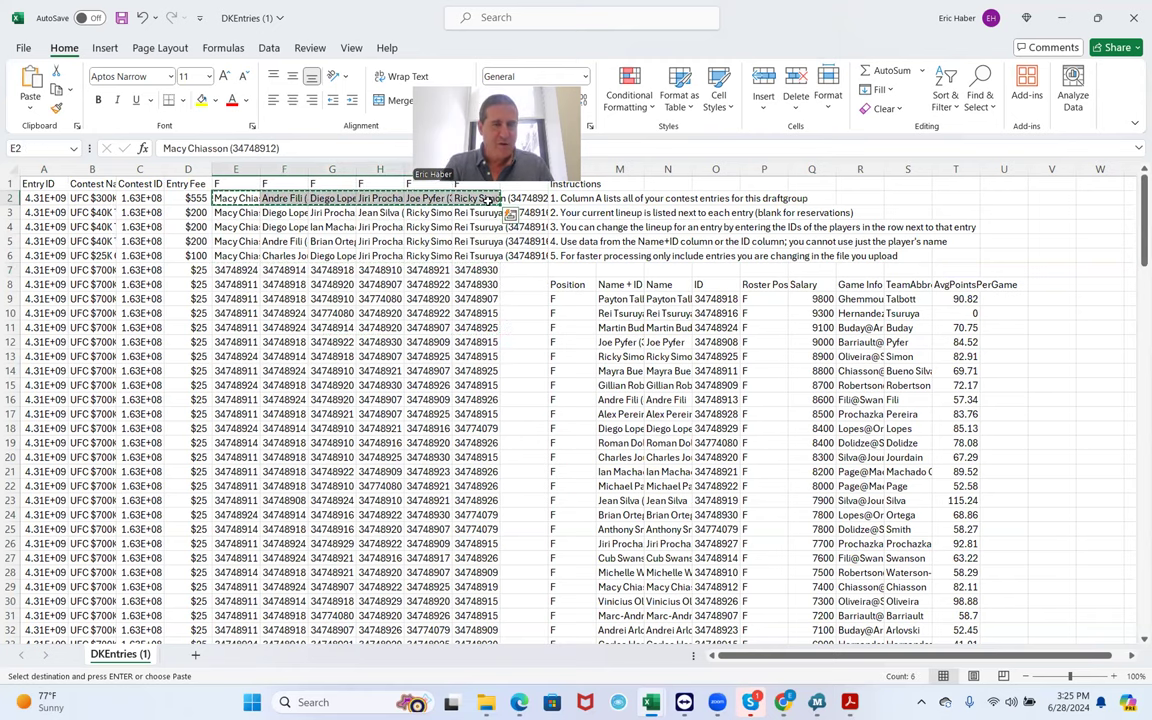
scroll(275, 450, "down", 20)
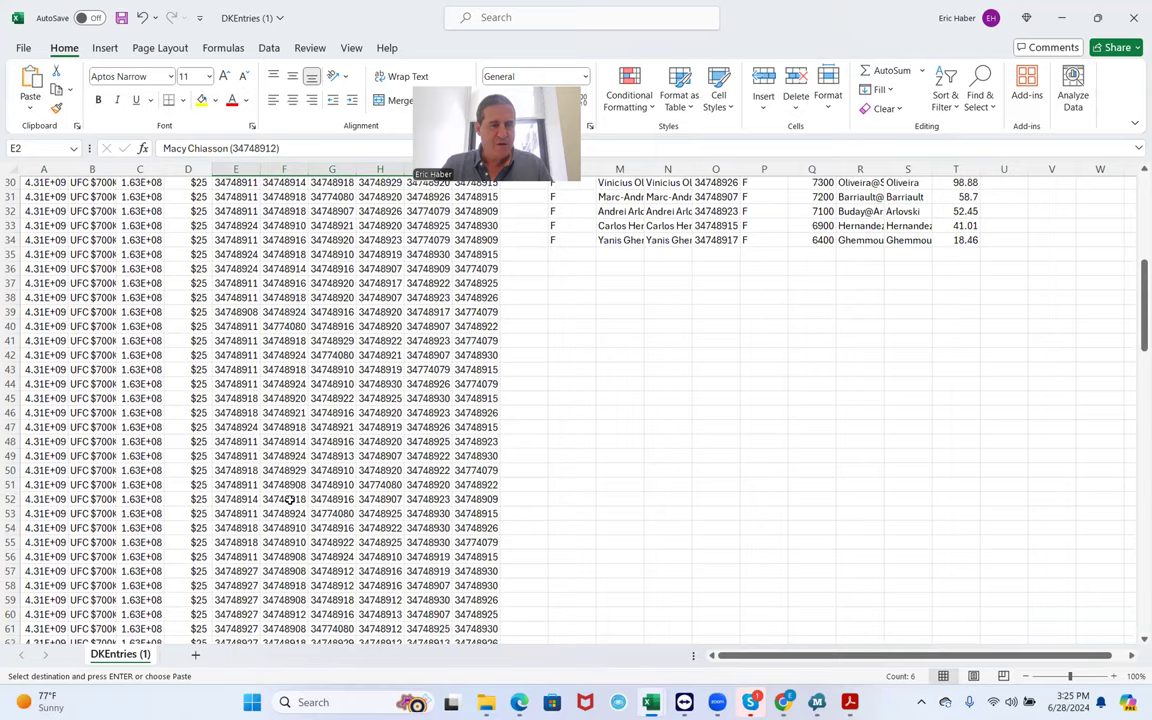
scroll(290, 540, "down", 20)
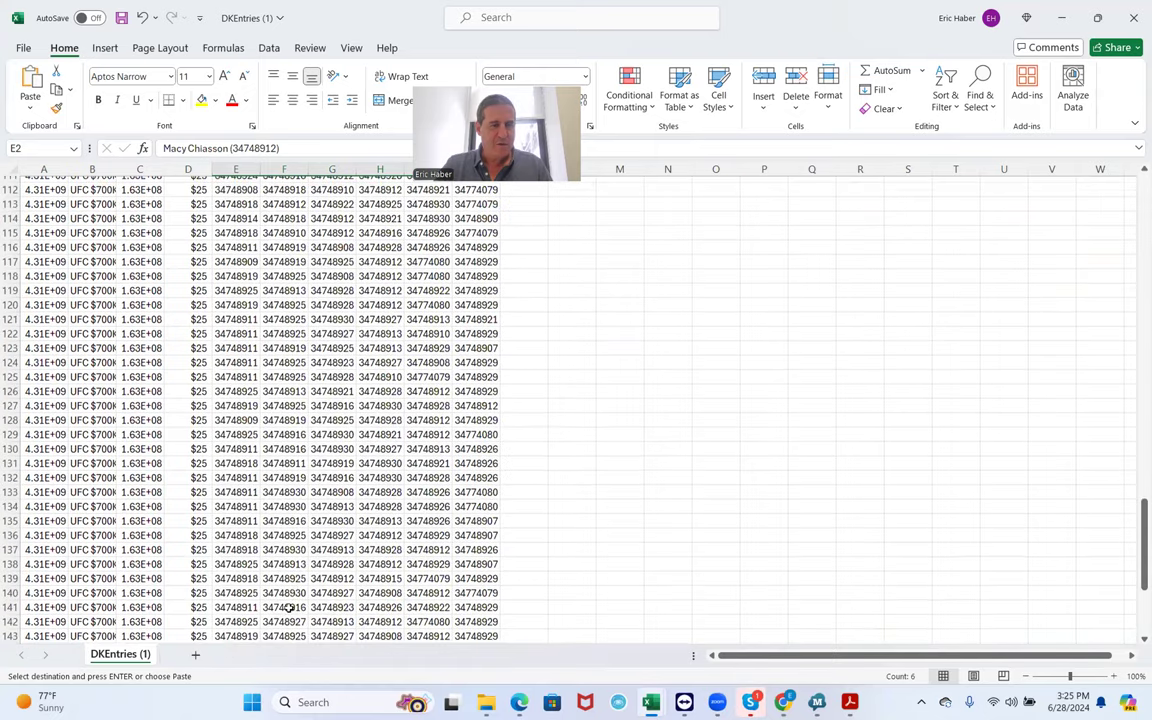
left_click(234, 356)
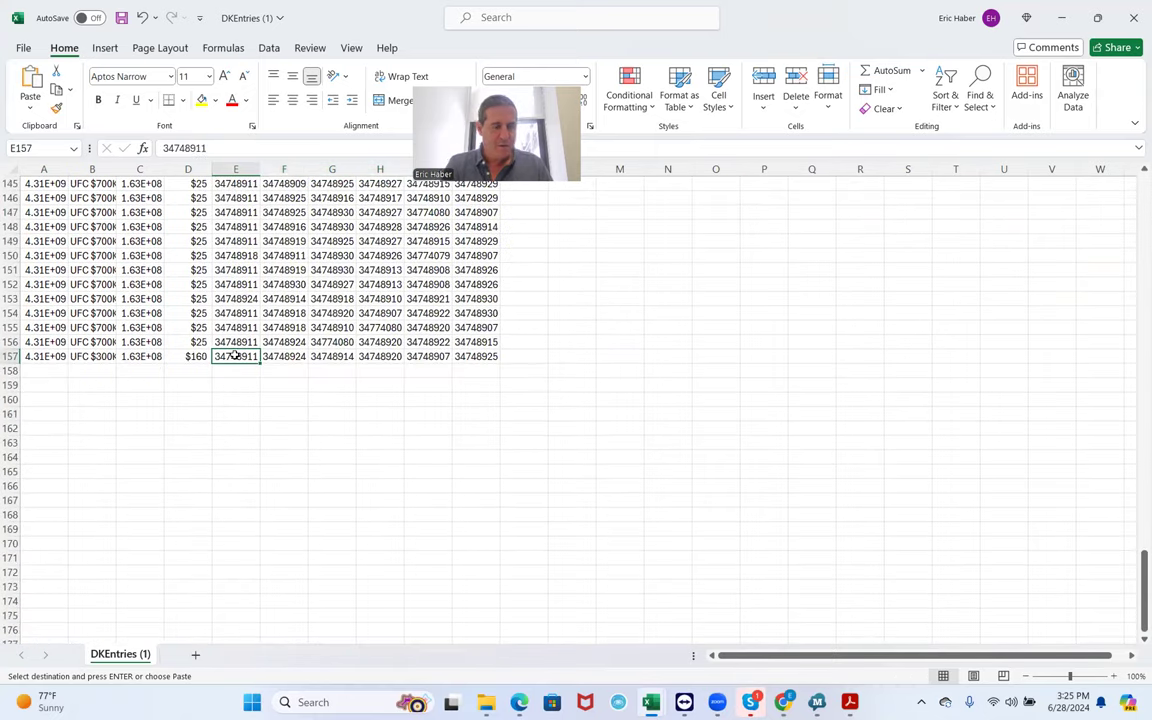
key("ctrl+v")
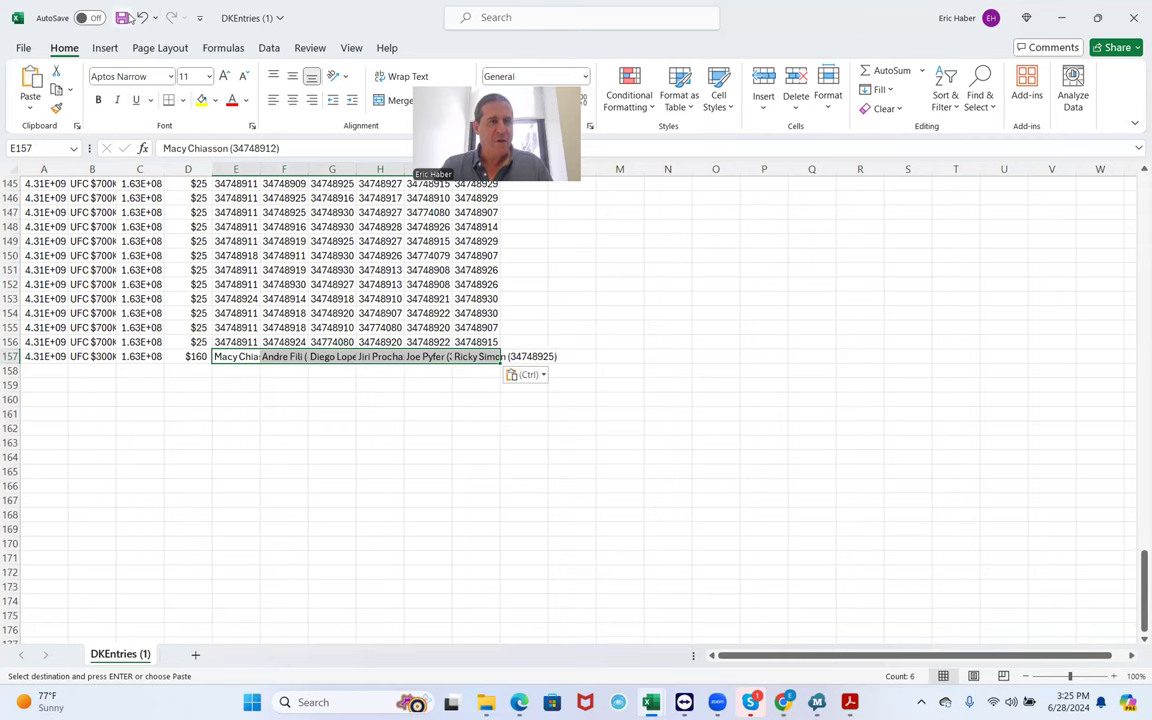
left_click(121, 18)
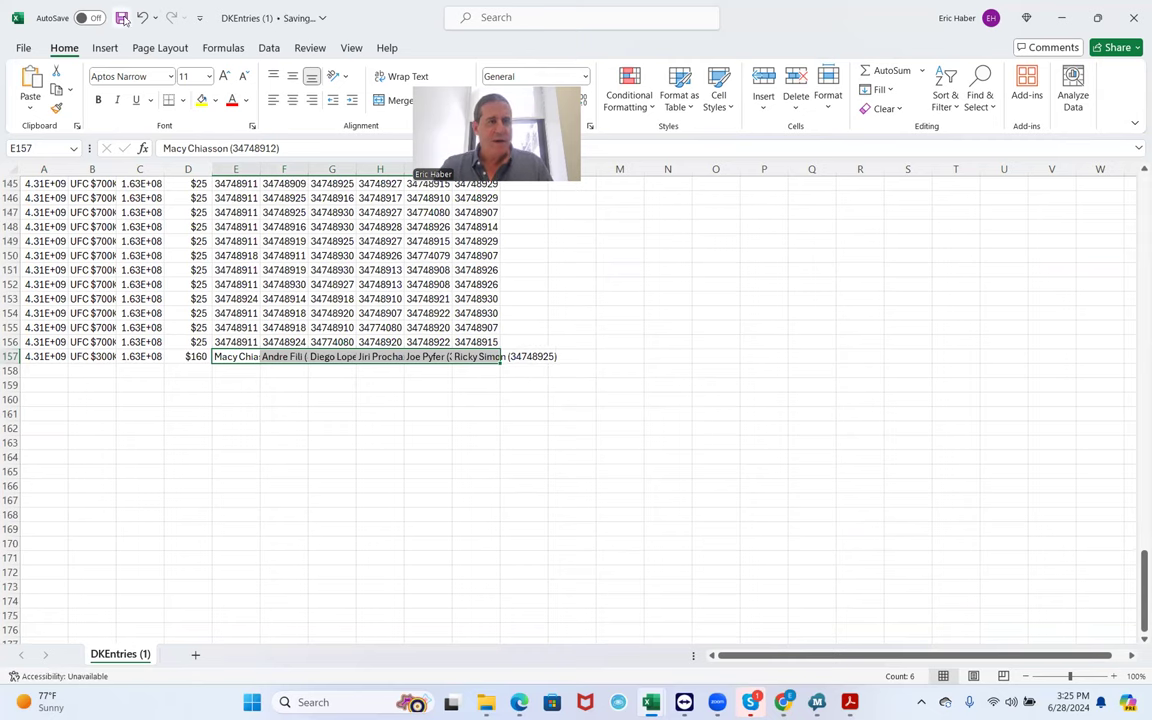
Switch back to the DraftKings Edit Entries page in the browser and upload the DKEntries (1) CSV file from Downloads.
left_click(1064, 22)
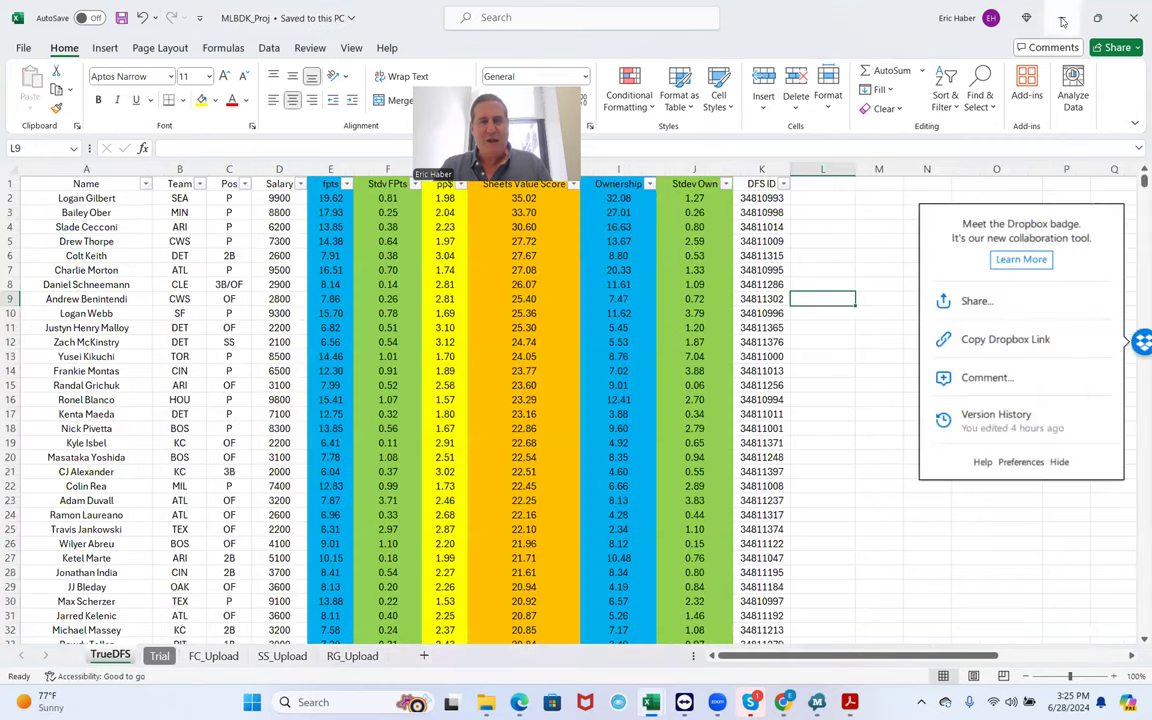
left_click(1062, 18)
left_click(880, 298)
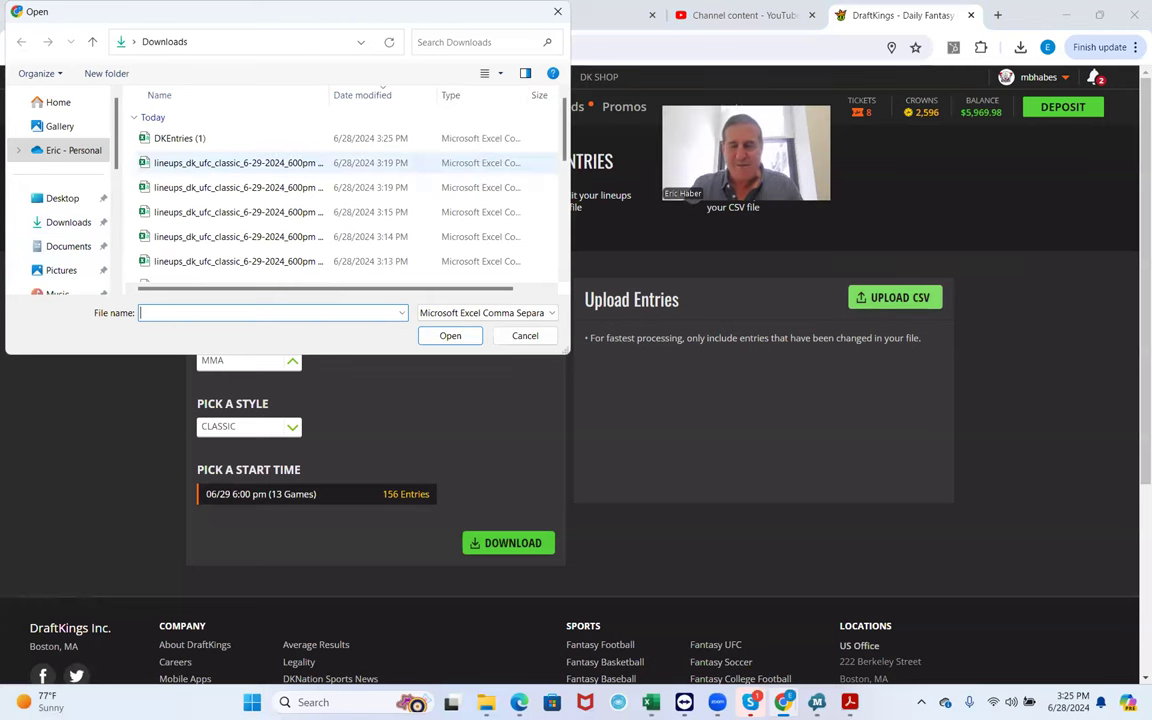
left_click(206, 139)
left_click(454, 337)
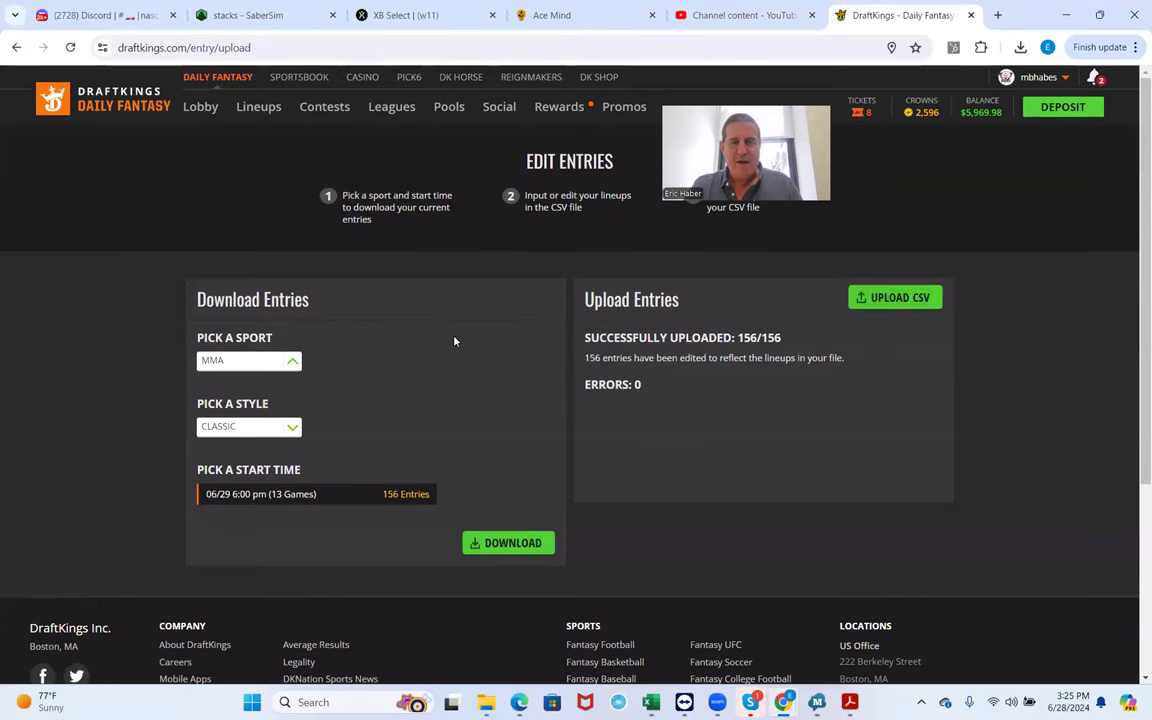